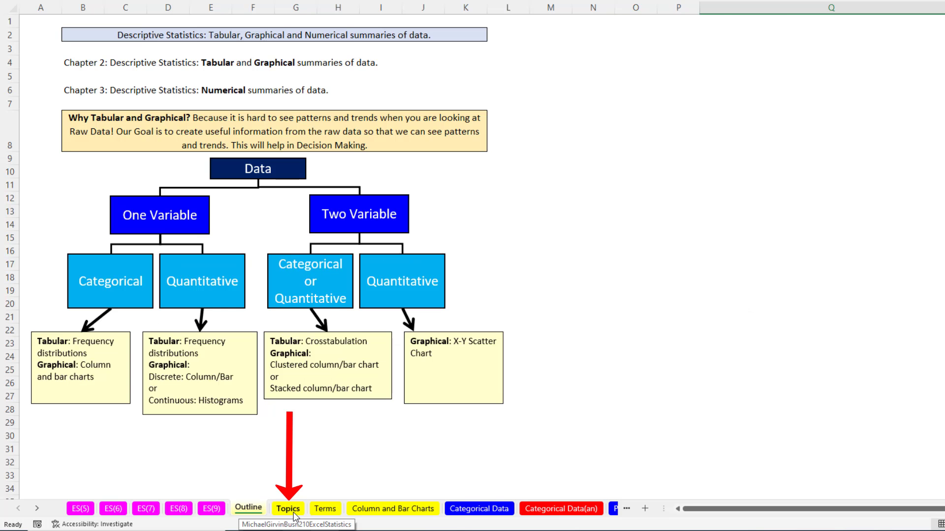
Leave the PowerPoint data-types slide and return to the workbook's Topics sheet
key(ctrl+Page_Down)
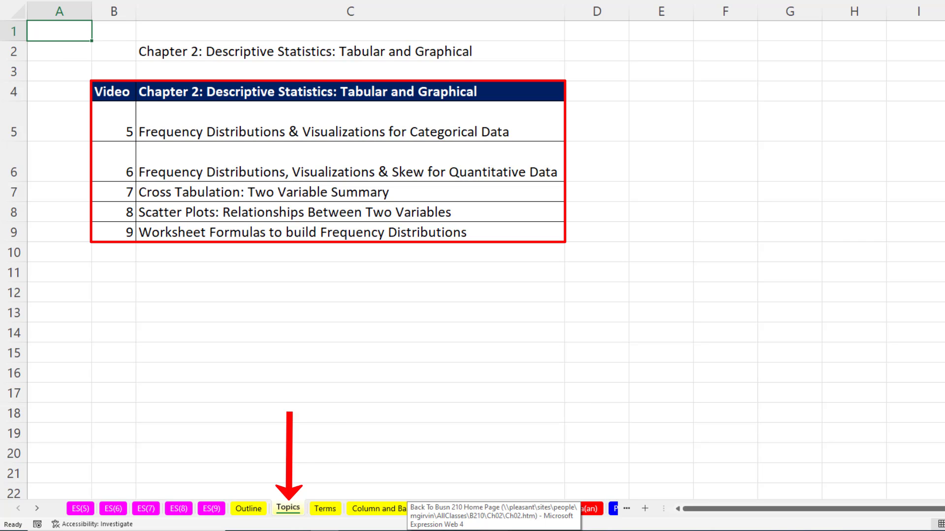
Preview all three printed pages of the Terms sheet, then go to the Column and Bar Charts sheet
click(334, 512)
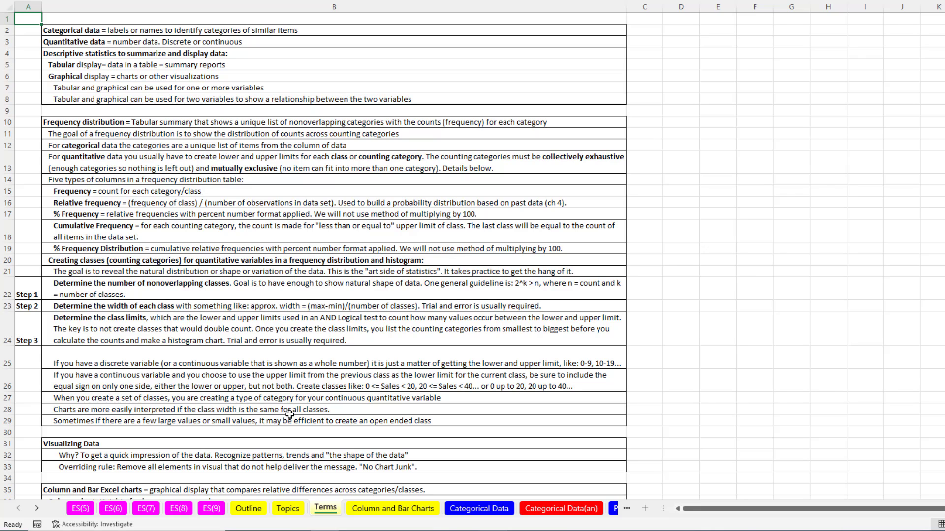
key(ctrl+p)
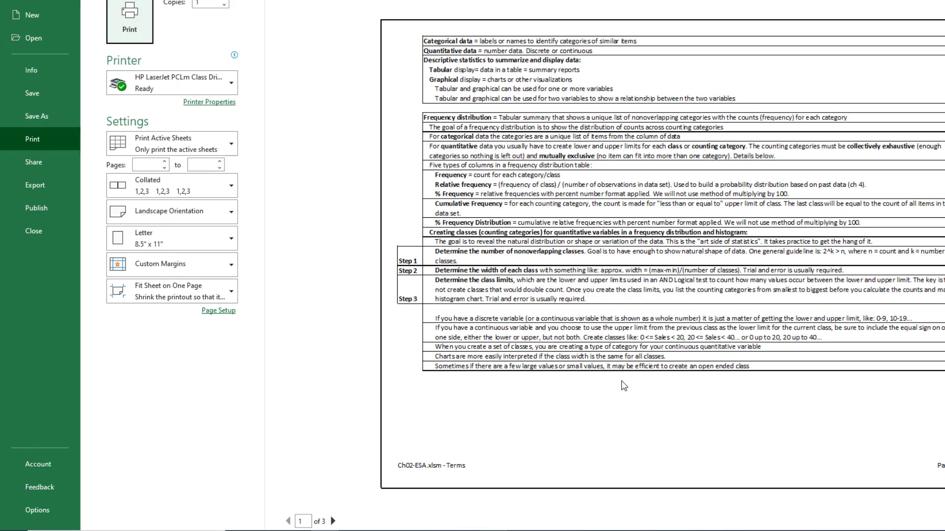
click(333, 522)
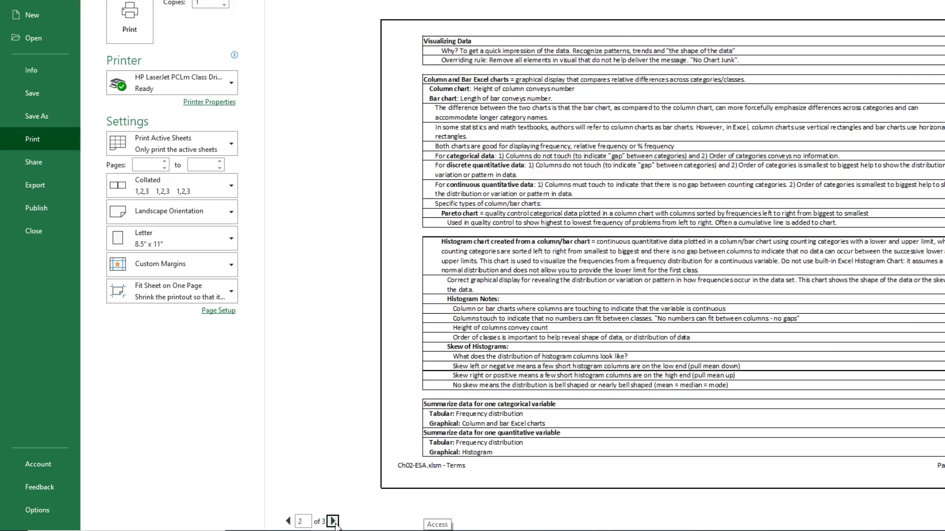
click(333, 522)
key(Escape)
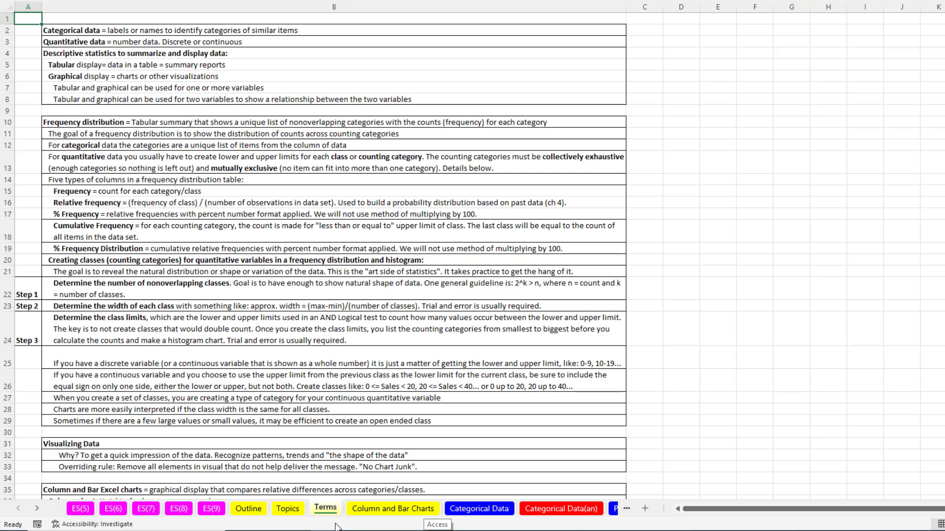
click(380, 513)
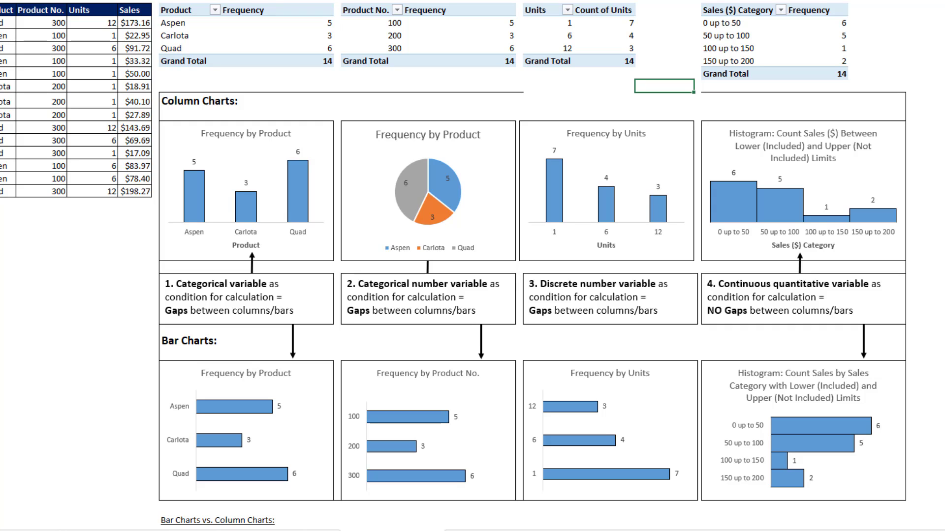
Delete the product-number pie chart
click(492, 123)
key(Delete)
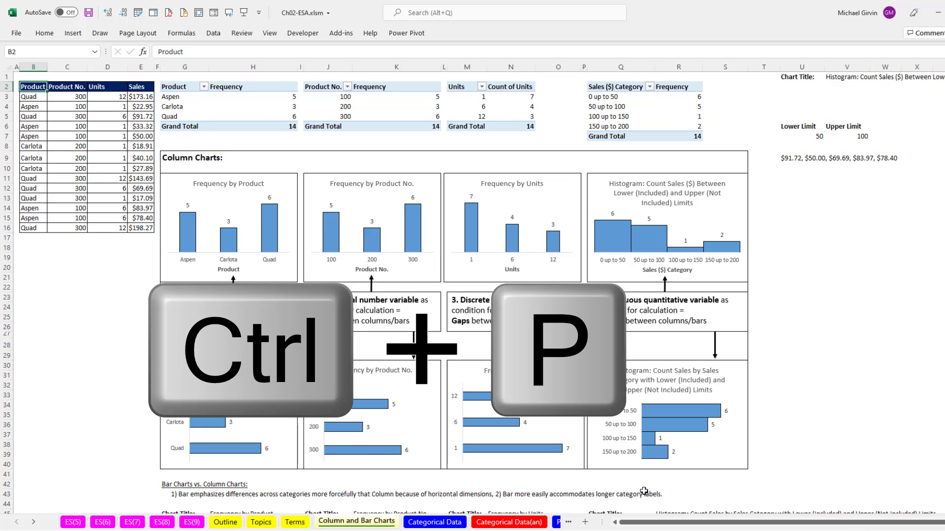
Preview the chart sheet's printout, then move to the Categorical Data sheet
key(ctrl+p)
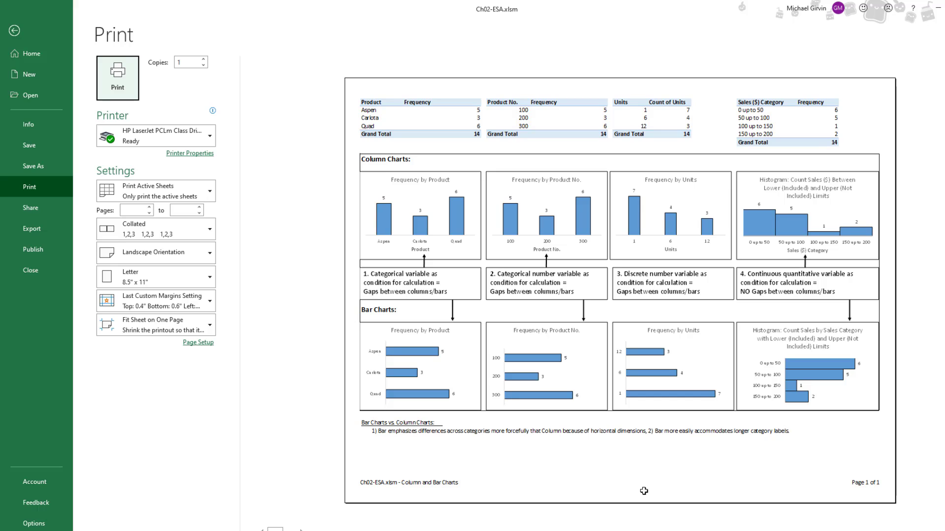
key(Escape)
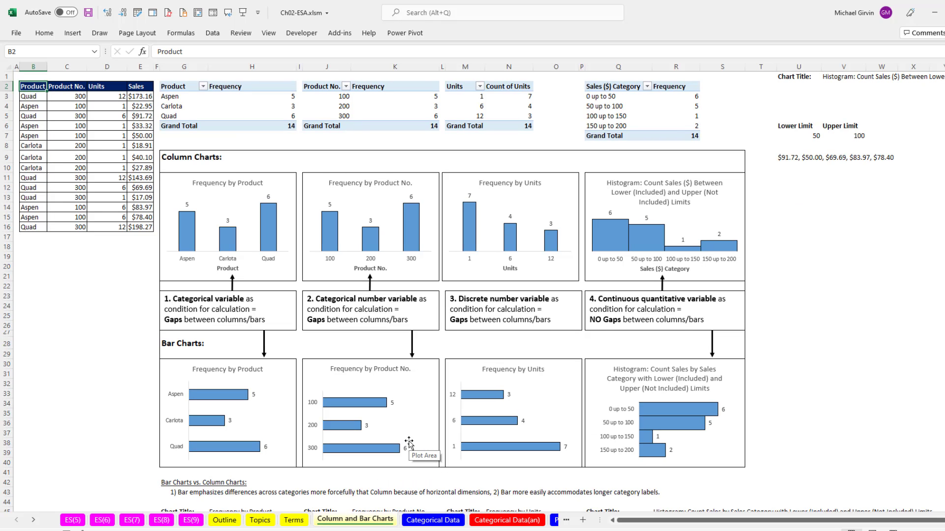
click(431, 523)
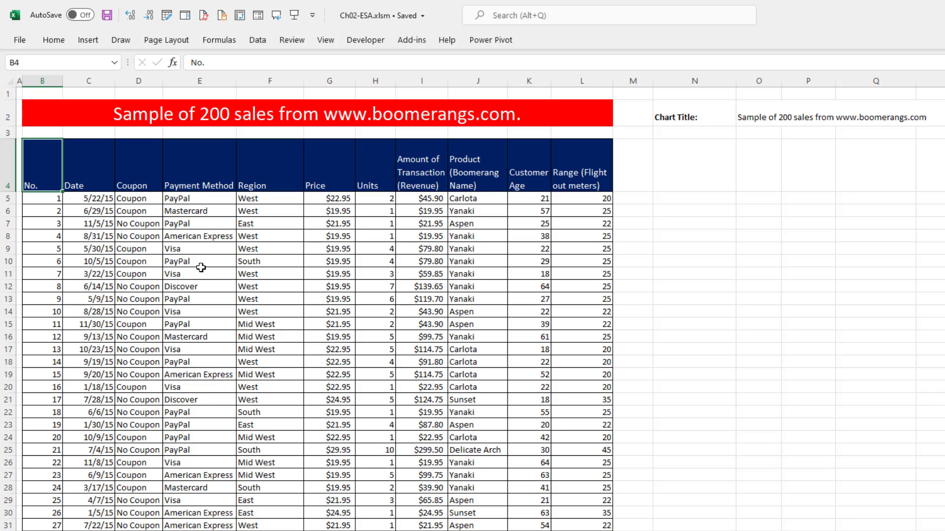
Insert a PivotTable from the B4:L204 sales data at cell N4 of the existing sheet
click(214, 223)
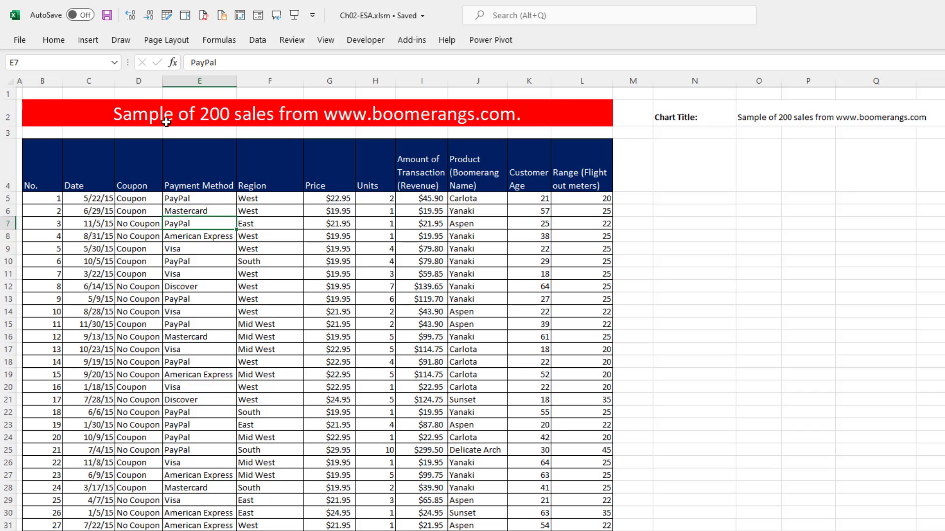
click(89, 40)
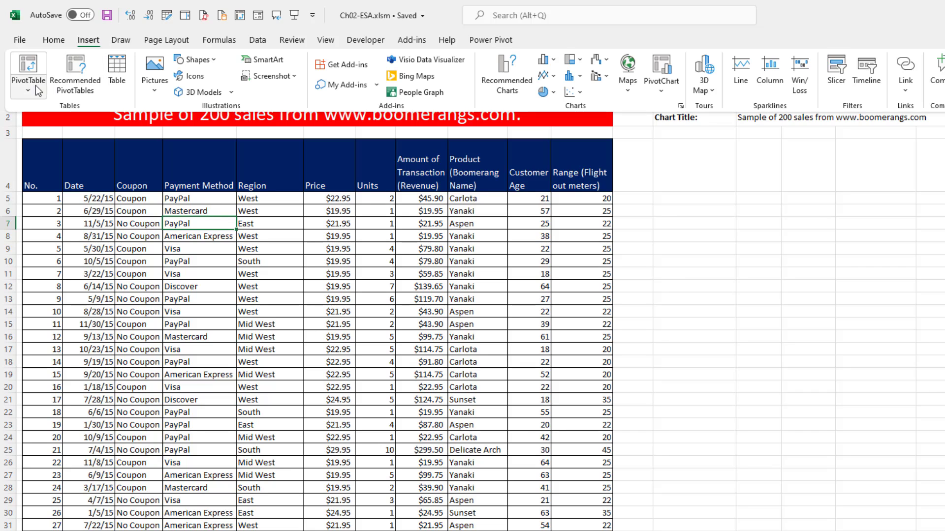
key(Escape)
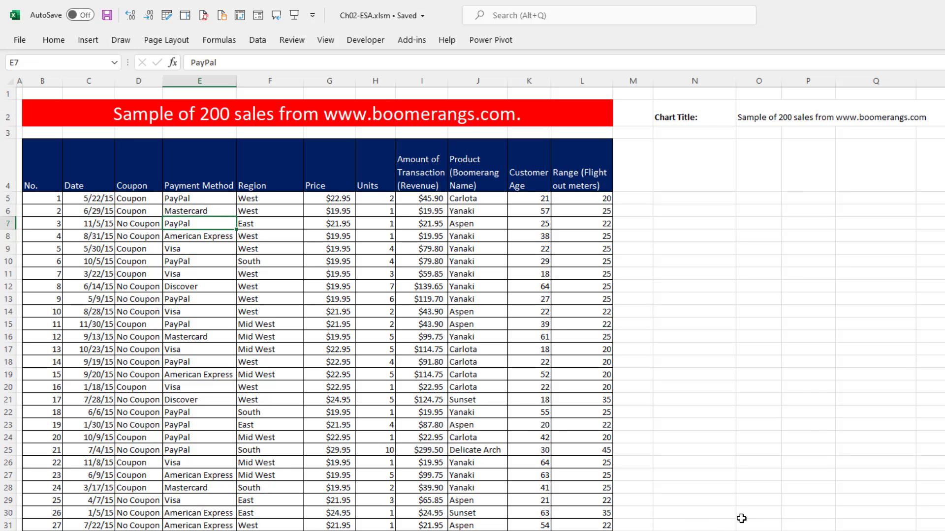
key(alt)
key(n)
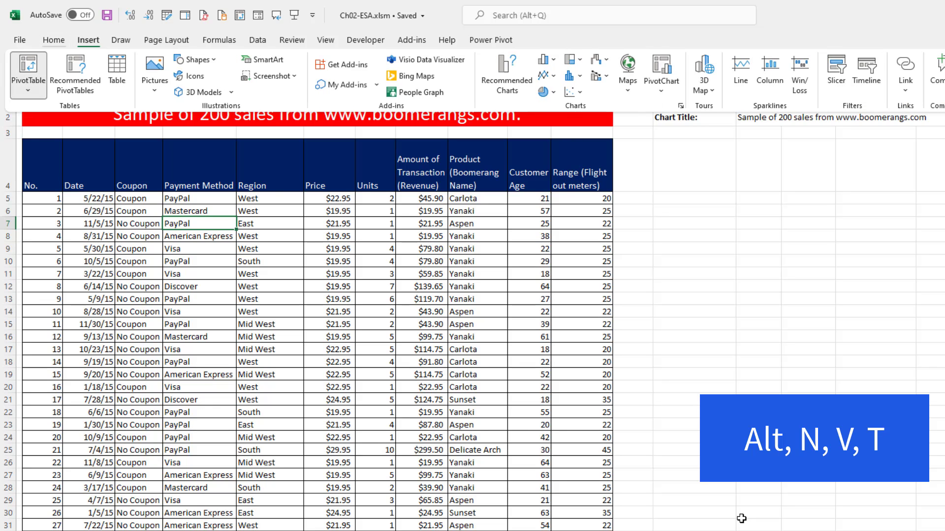
key(v)
key(t)
key(alt+e)
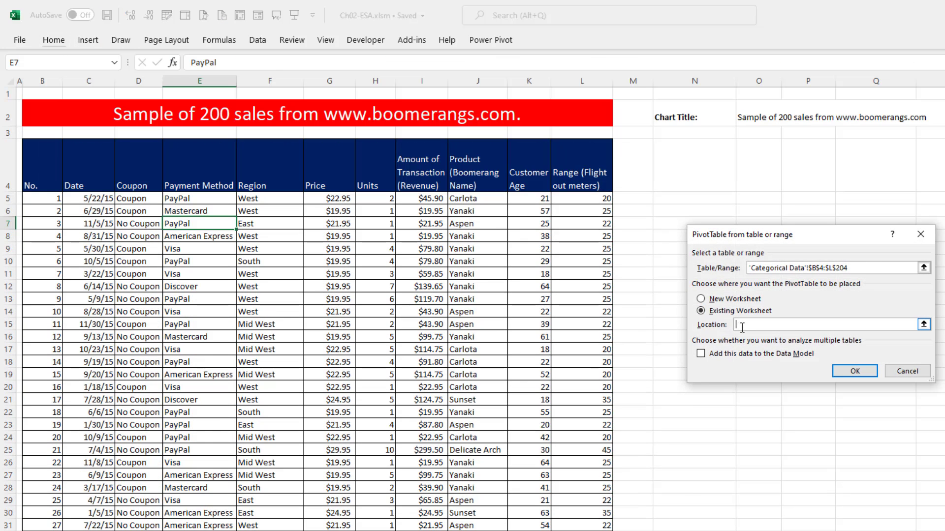
click(686, 171)
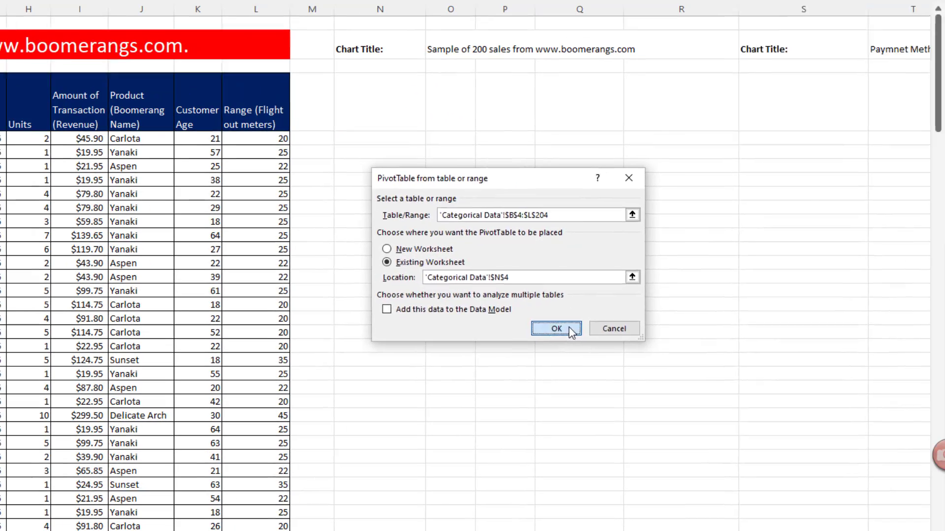
click(866, 373)
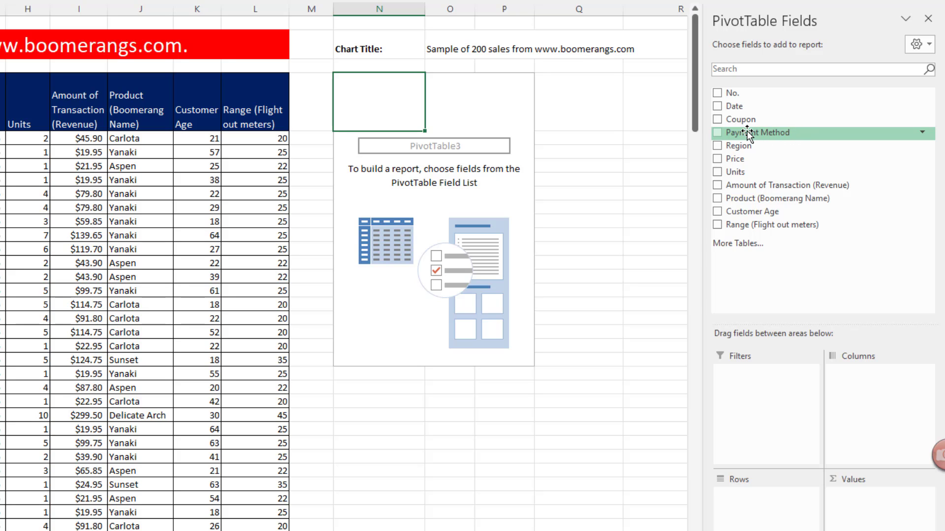
Count sales by Payment Method in the pivot table, with the count column headed 'Frequency'
drag(747, 130, 744, 504)
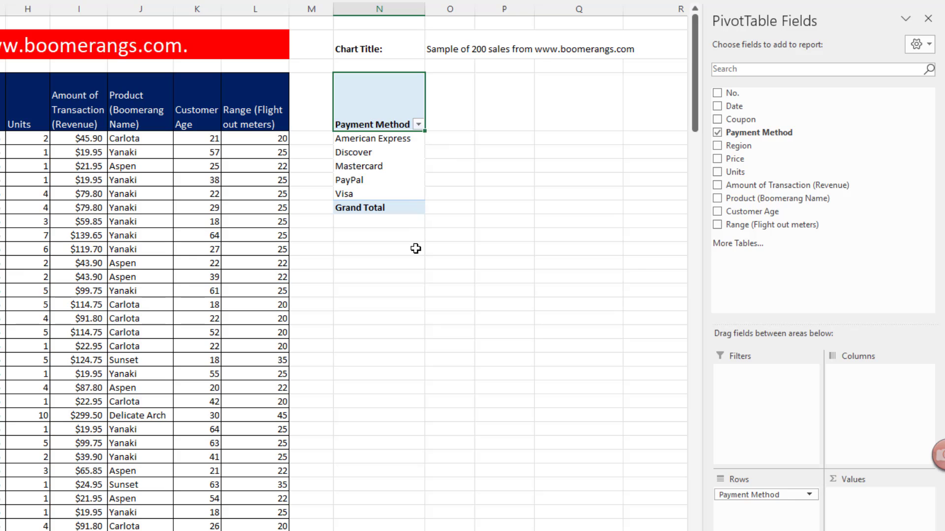
drag(753, 132, 870, 498)
click(481, 110)
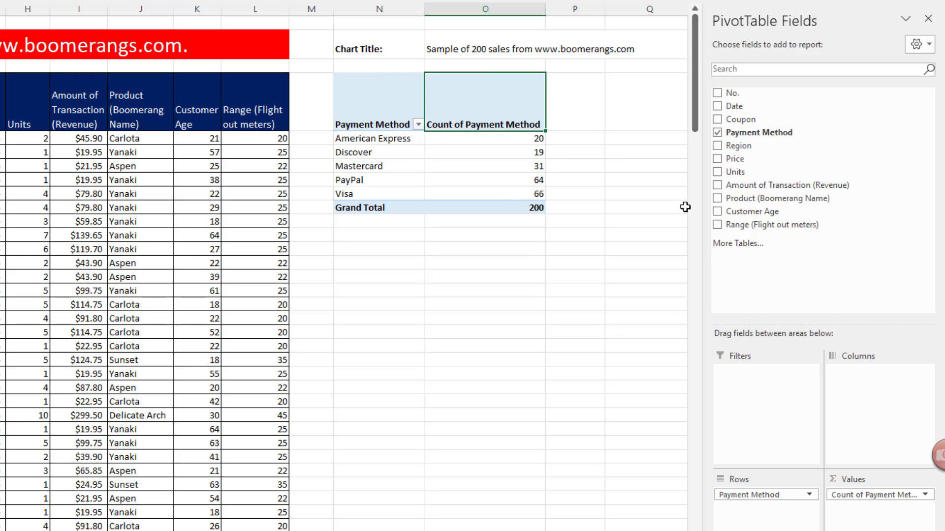
text(Frequency)
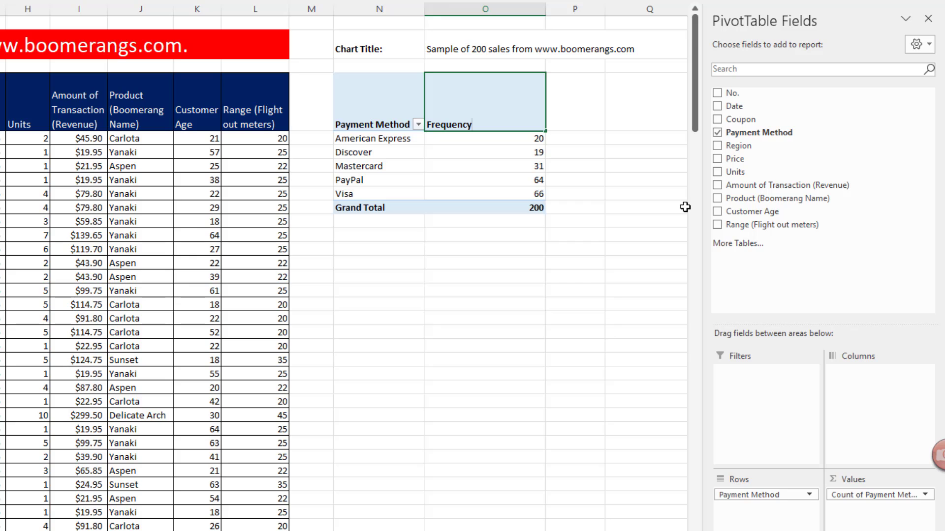
key(Return)
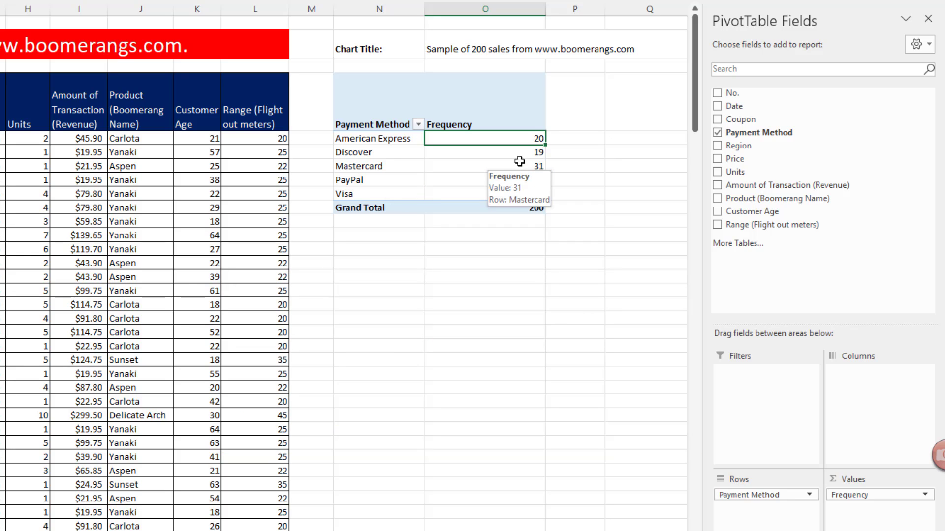
Add a second Payment Method count column titled '% Frequency'
drag(768, 132, 876, 506)
click(530, 115)
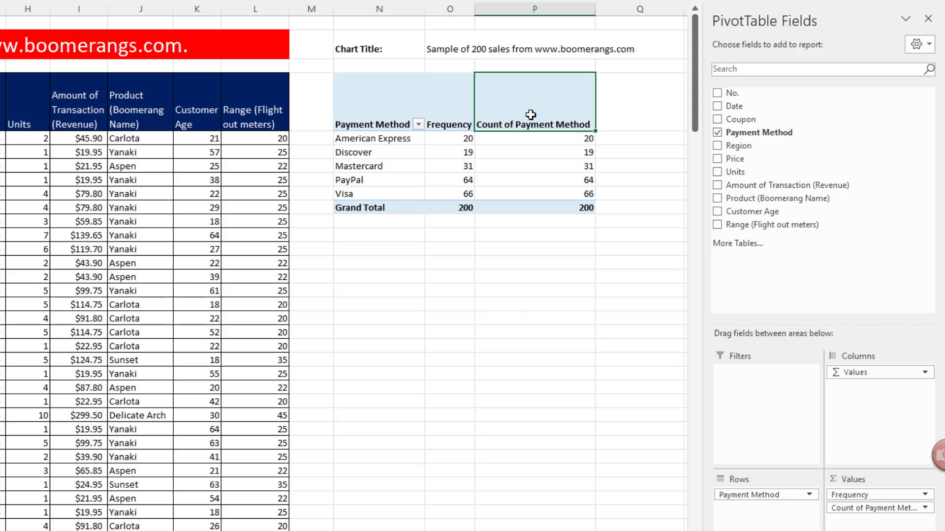
text(% Frequency)
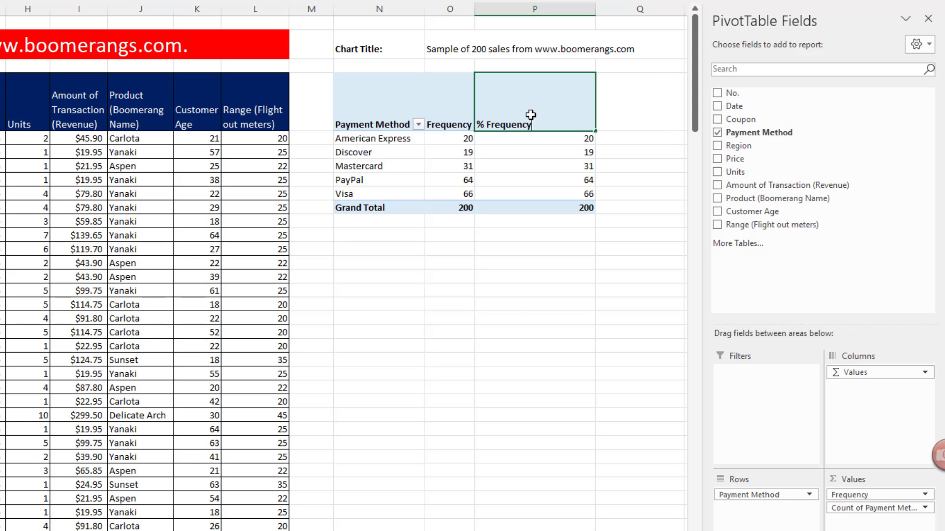
key(Return)
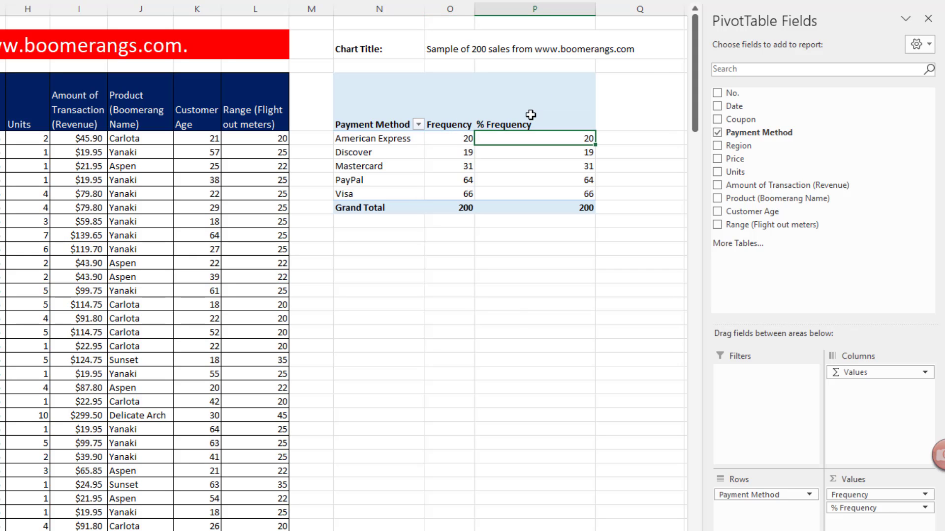
right_click(512, 141)
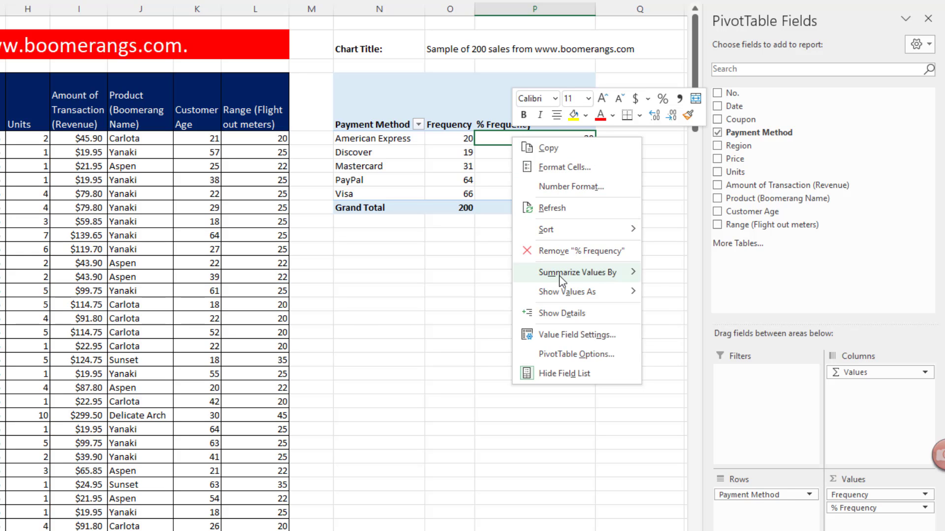
mouse_move(561, 278)
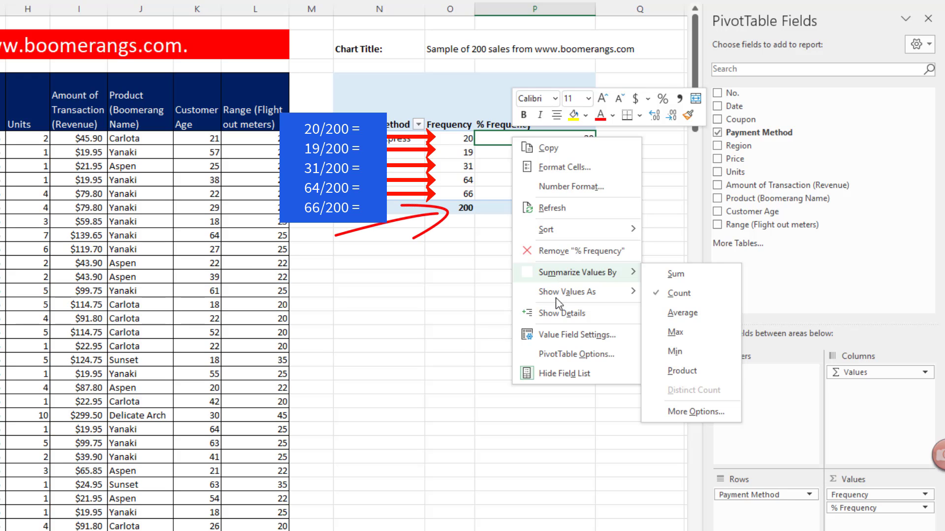
mouse_move(556, 297)
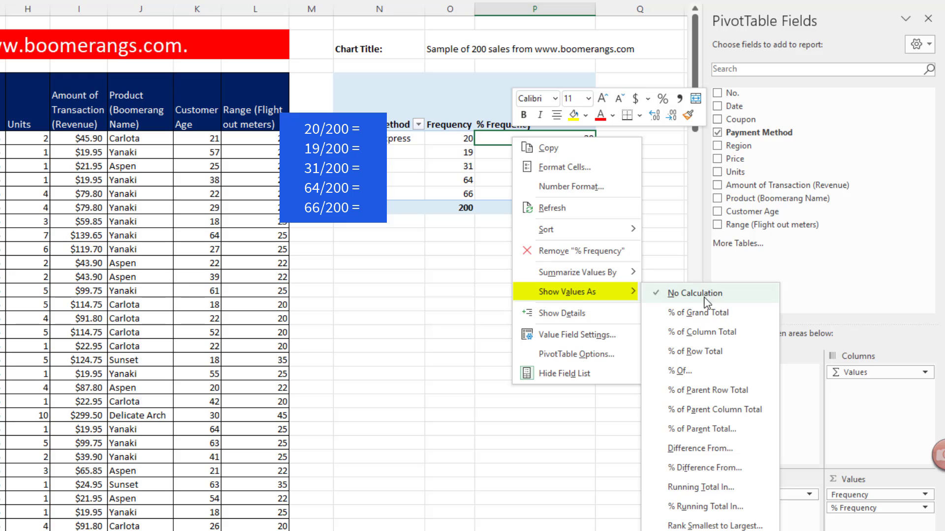
click(729, 342)
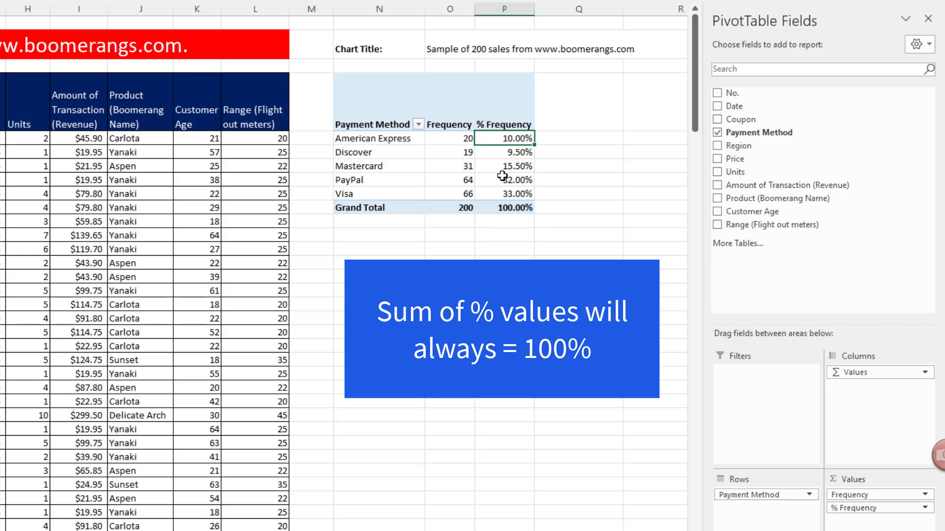
mouse_move(506, 207)
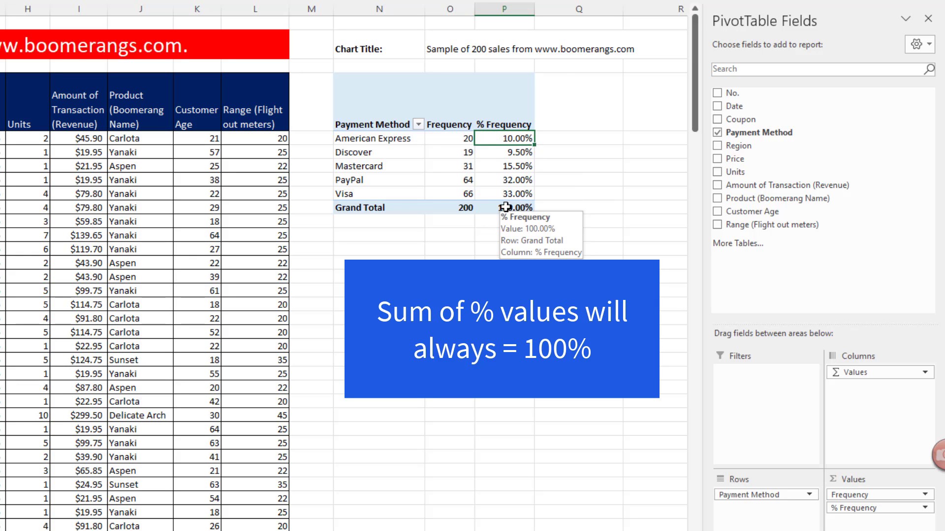
click(501, 180)
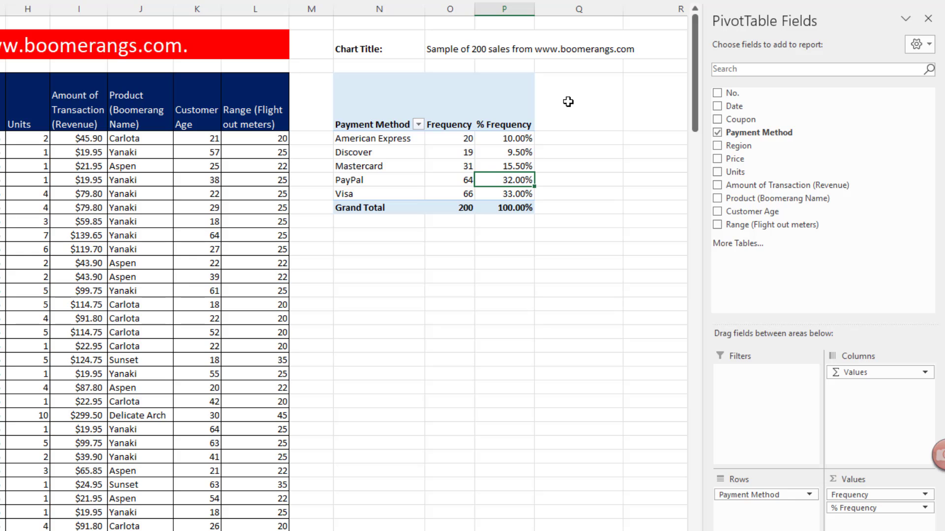
Add a third Payment Method count titled 'Relative Frequency', shown as % of Column Total
click(504, 100)
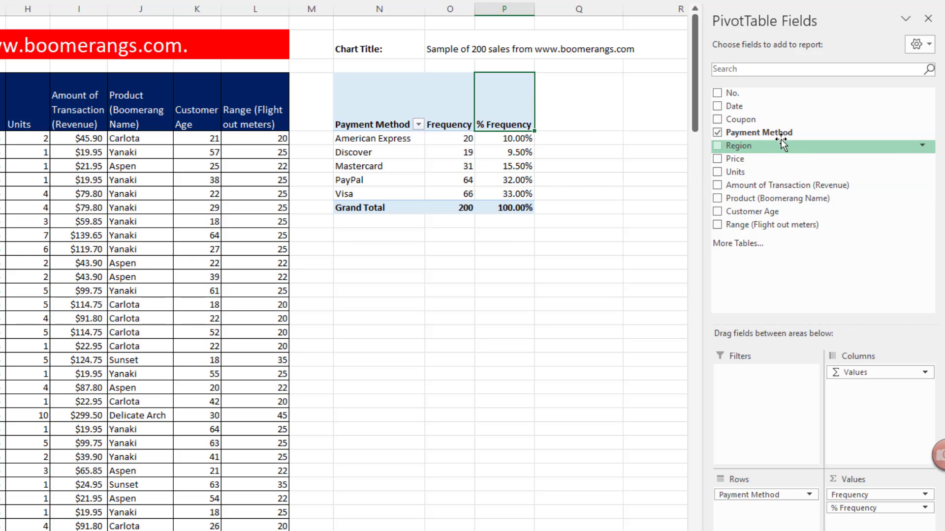
drag(746, 133, 847, 521)
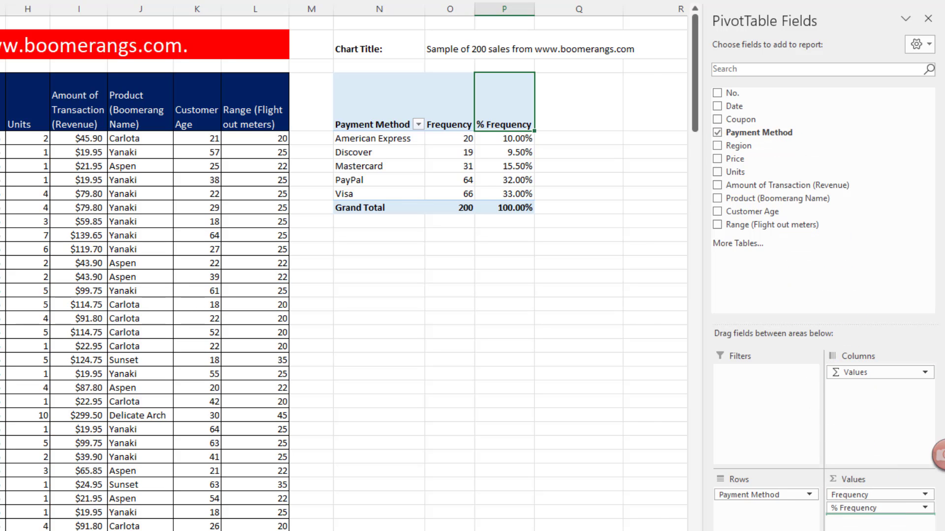
text(R)
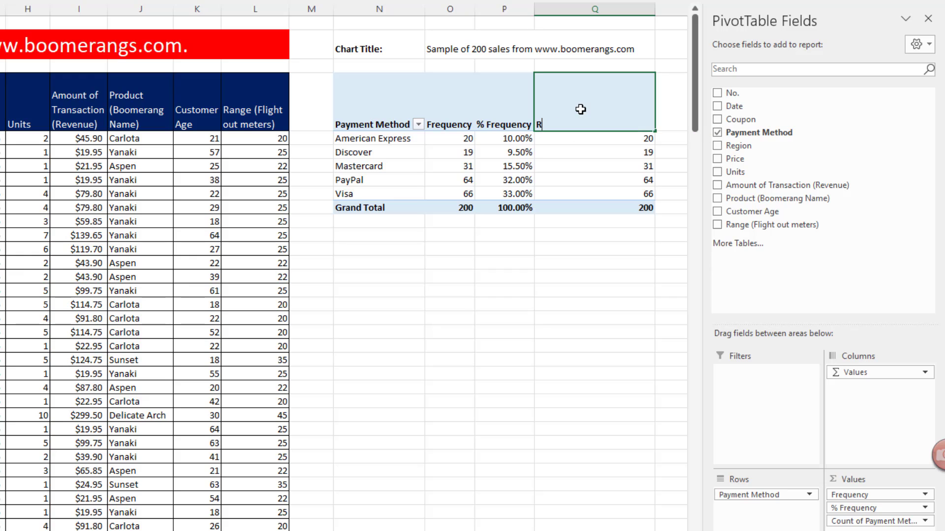
text(elative Frequency)
key(Return)
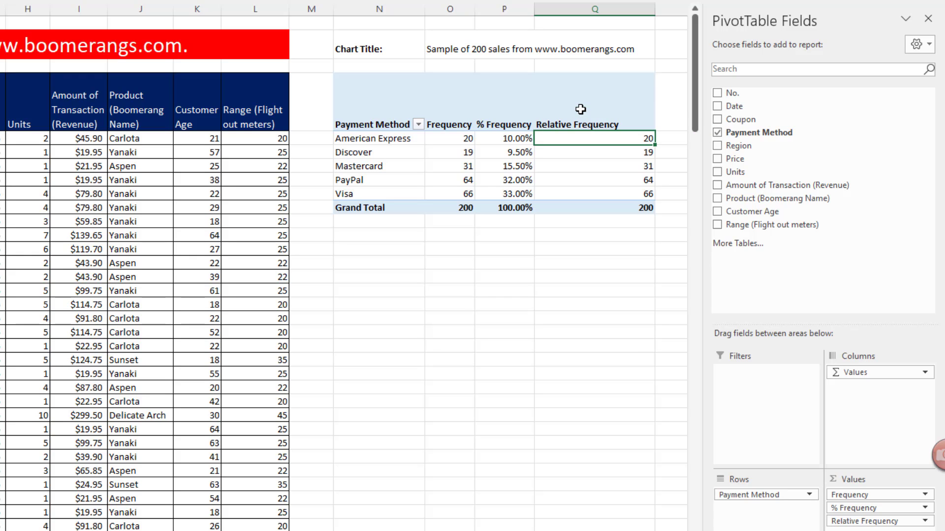
right_click(555, 140)
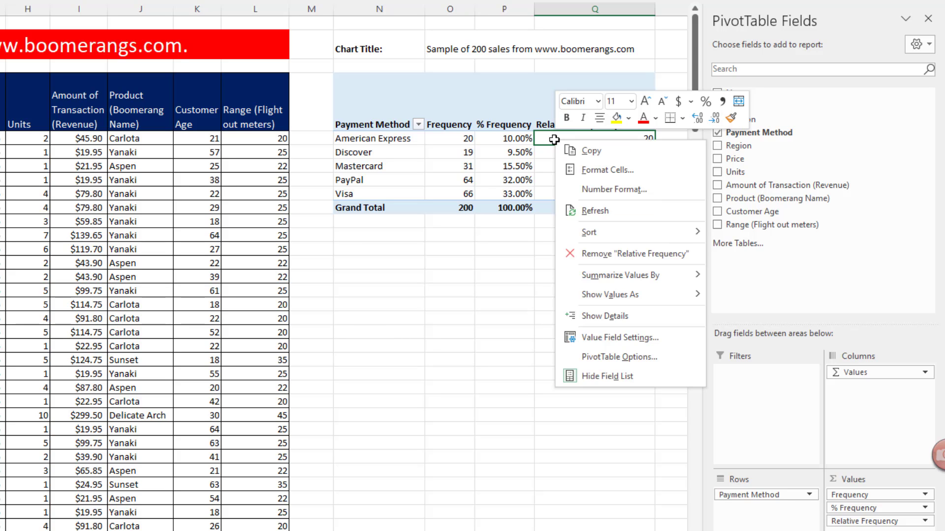
mouse_move(580, 296)
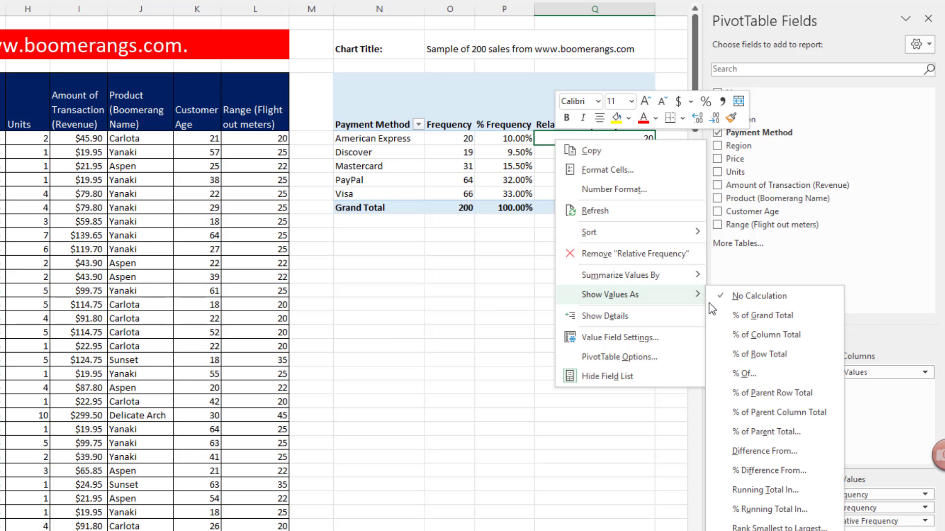
click(758, 343)
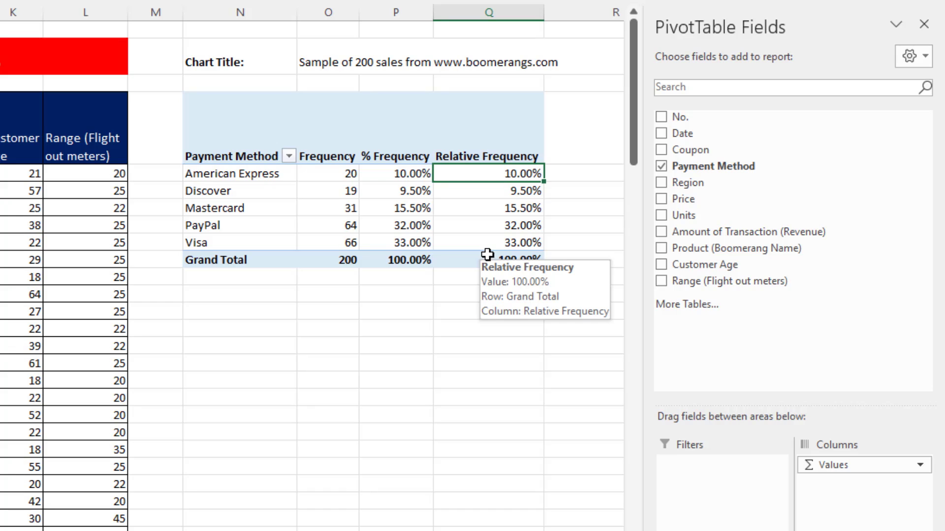
Dismiss the stray shortcut menus and bring up options for the first Relative Frequency value
right_click(483, 175)
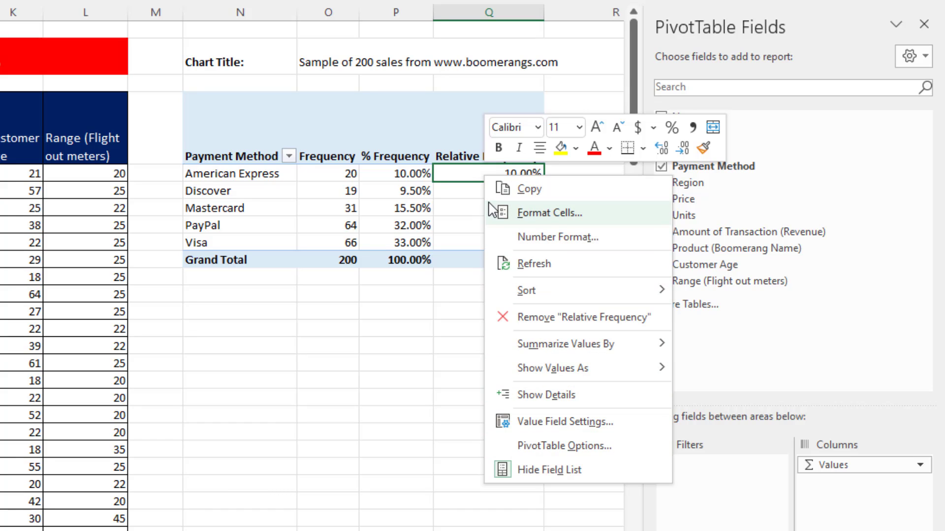
click(227, 340)
click(227, 339)
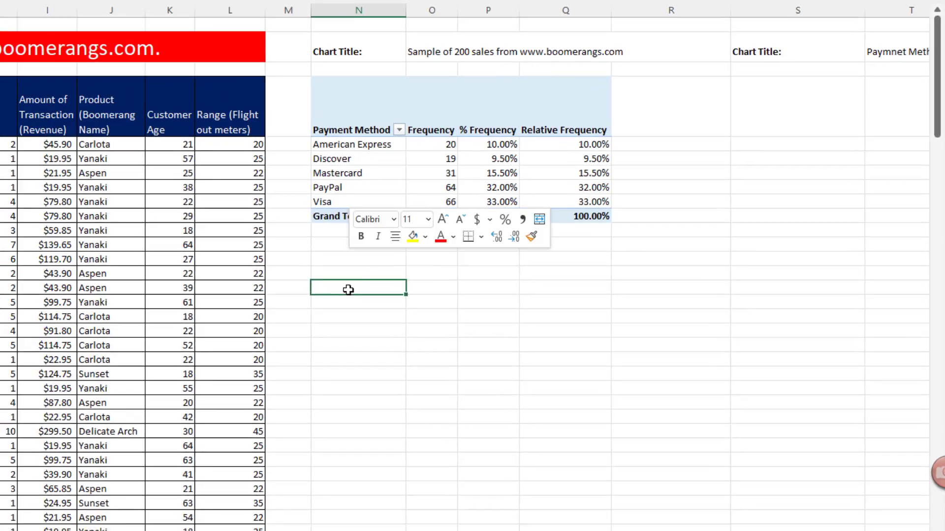
right_click(349, 290)
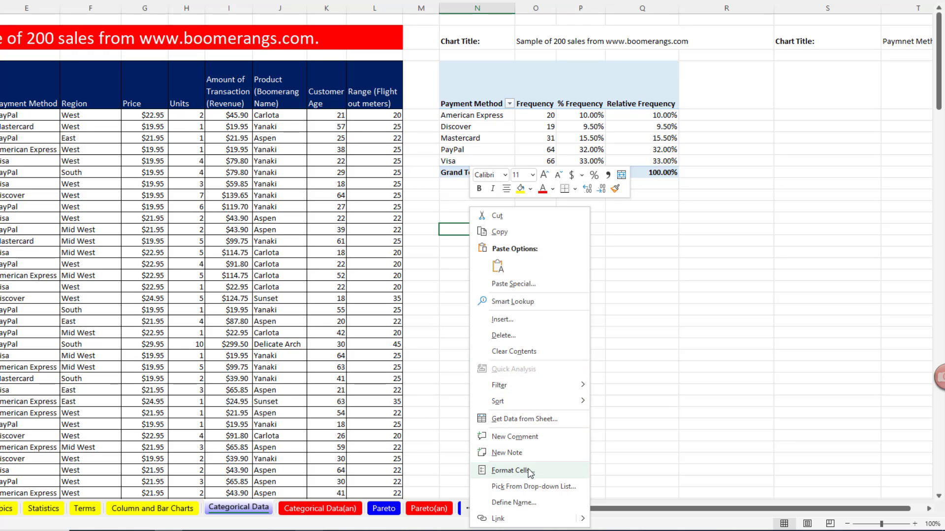
key(Escape)
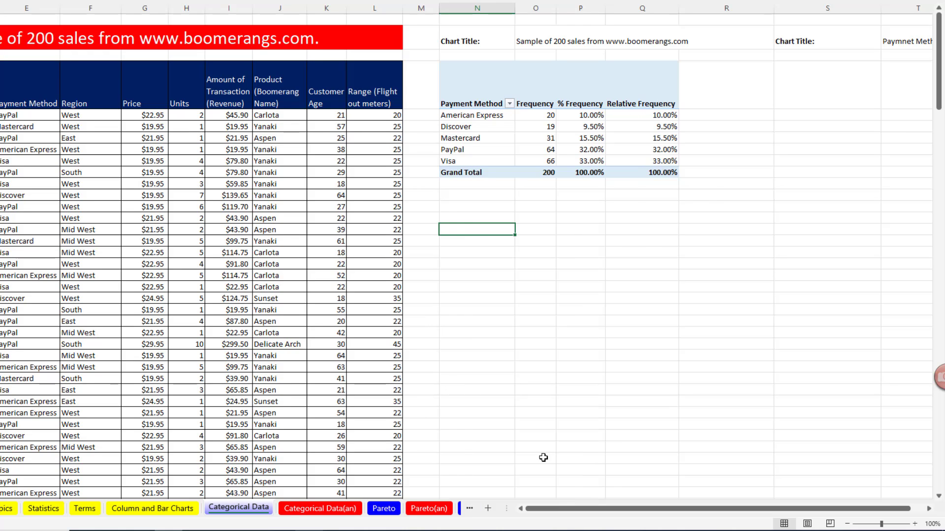
click(653, 117)
right_click(636, 113)
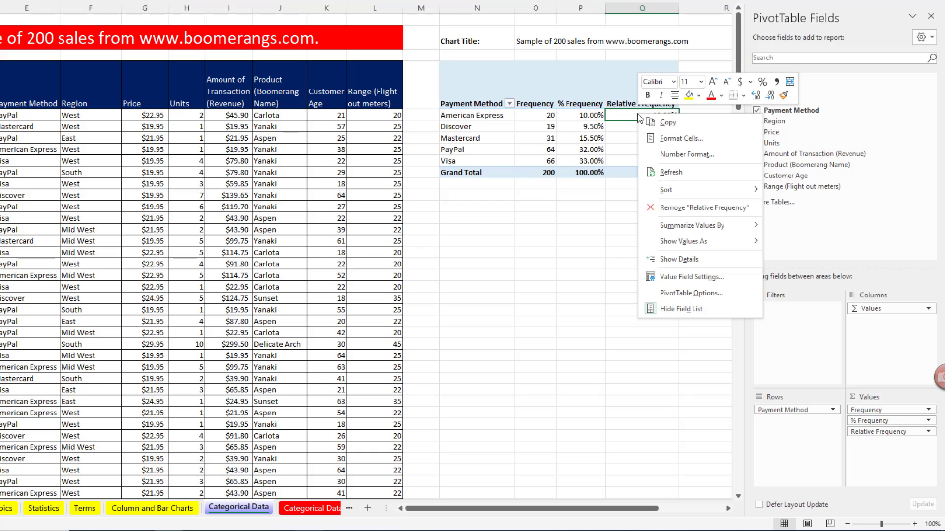
Give the Relative Frequency values General number format, showing decimals like 0.1 and 0.095
click(683, 154)
drag(595, 27, 477, 203)
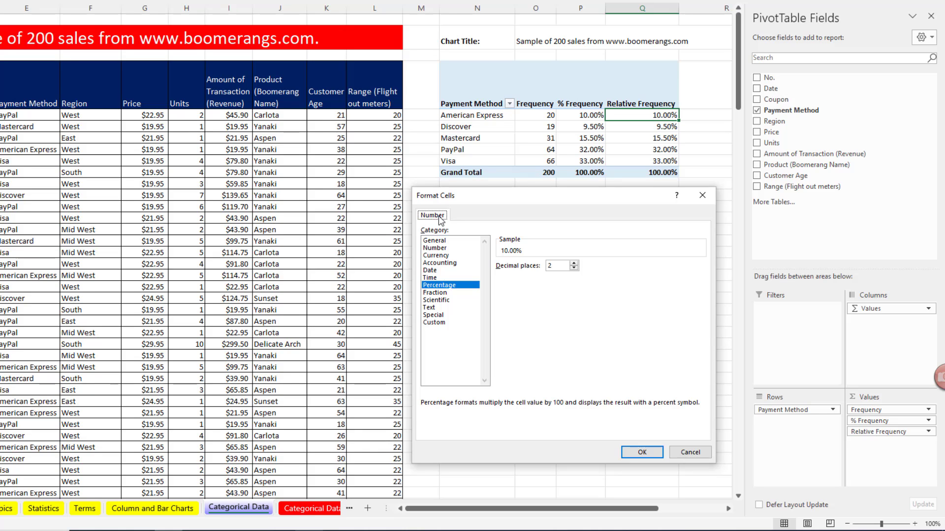
click(439, 241)
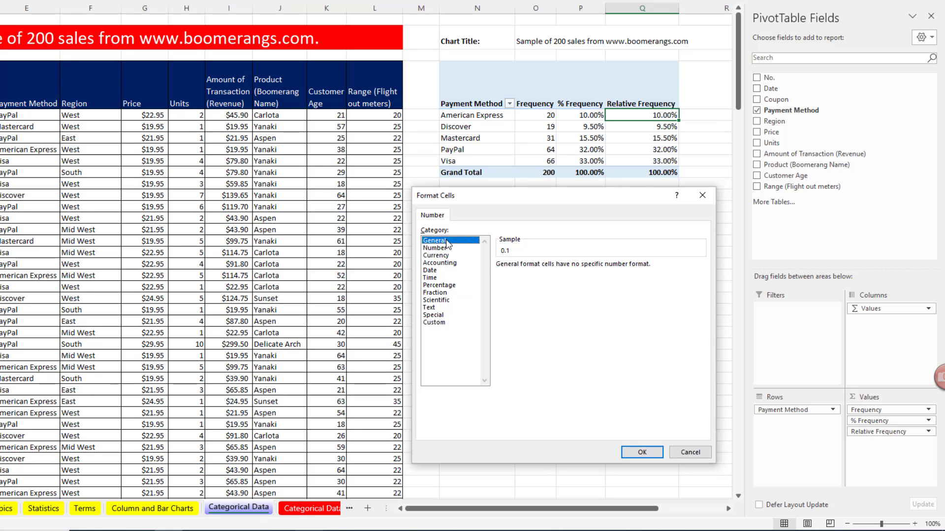
click(641, 451)
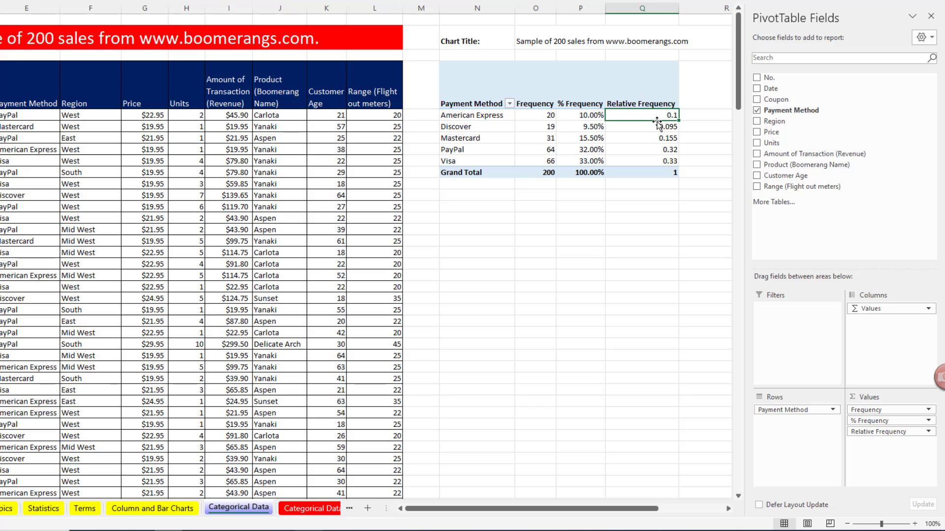
Format Relative Frequency as Number with 3 decimal places, reading 0.100 through 1.000
right_click(644, 114)
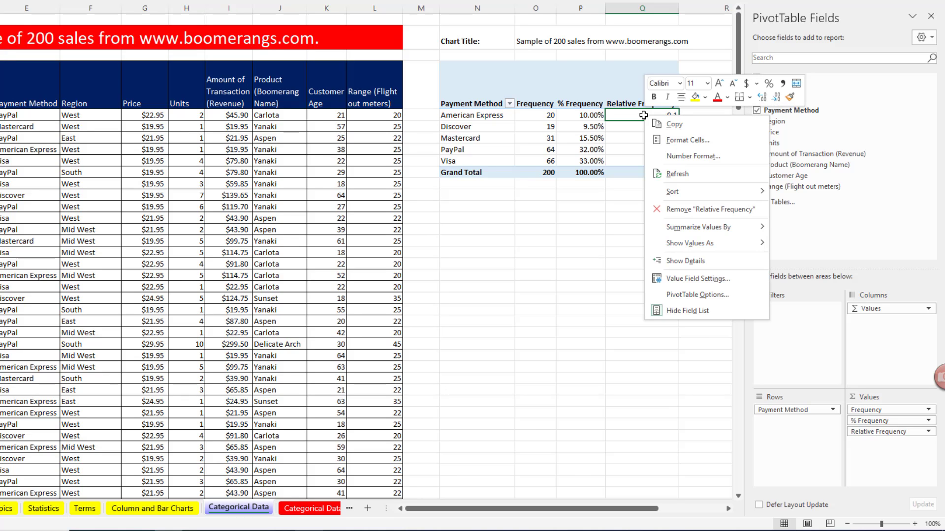
click(669, 161)
click(539, 70)
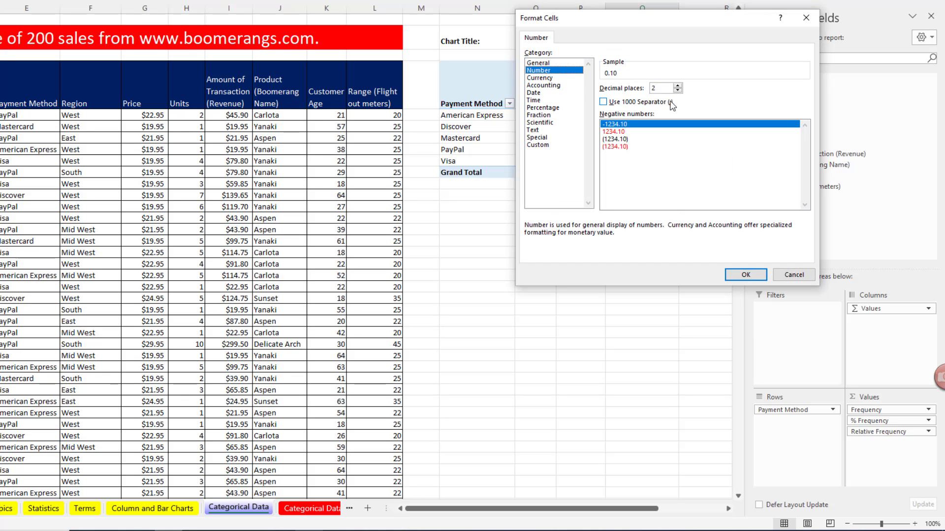
click(678, 87)
click(745, 274)
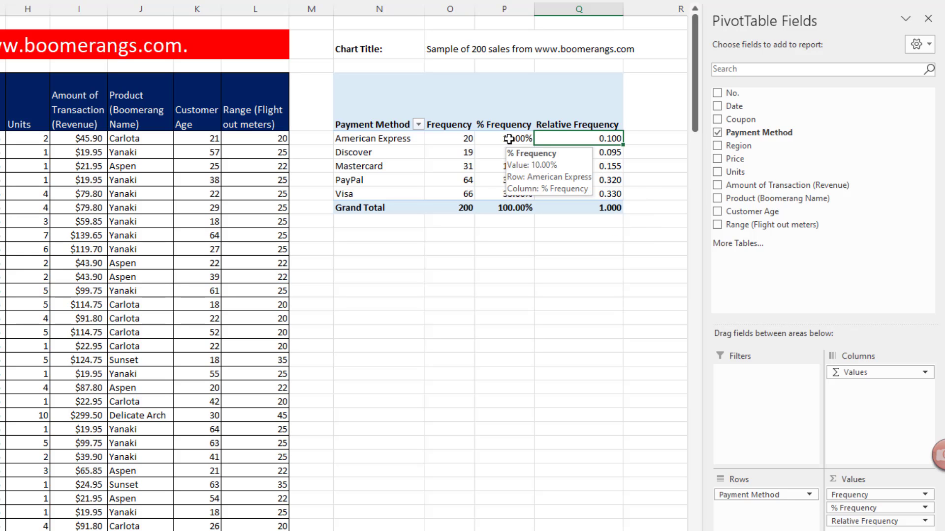
drag(509, 139, 509, 194)
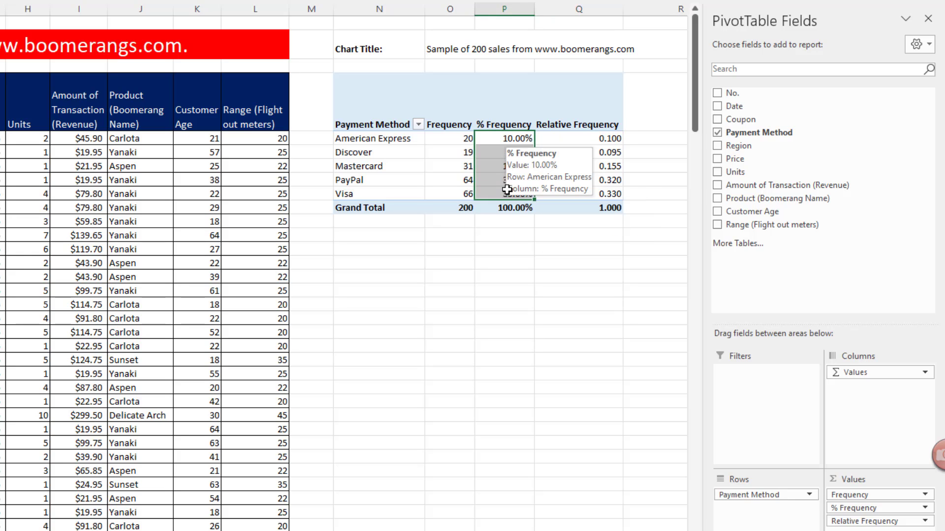
click(508, 272)
key(Up)
key(Up)
key(Up)
key(Up)
key(Up)
key(Up)
key(Up)
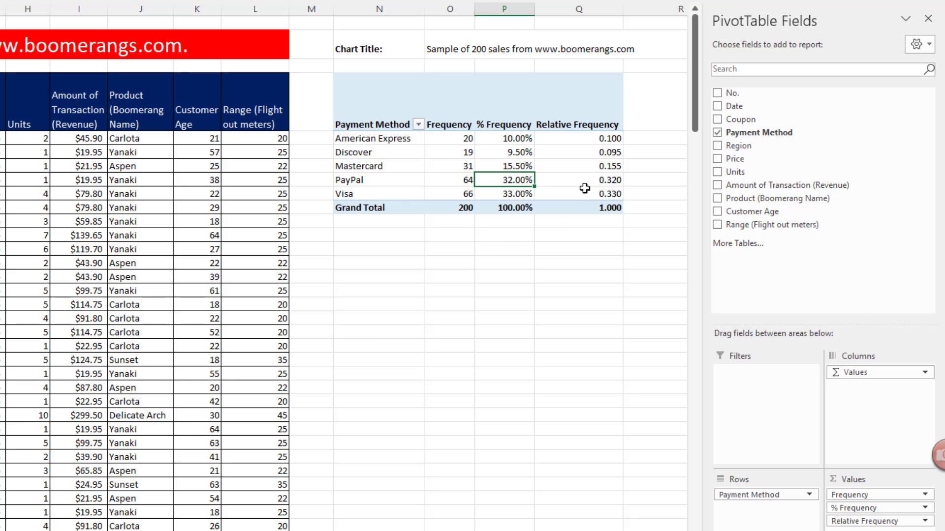
click(585, 181)
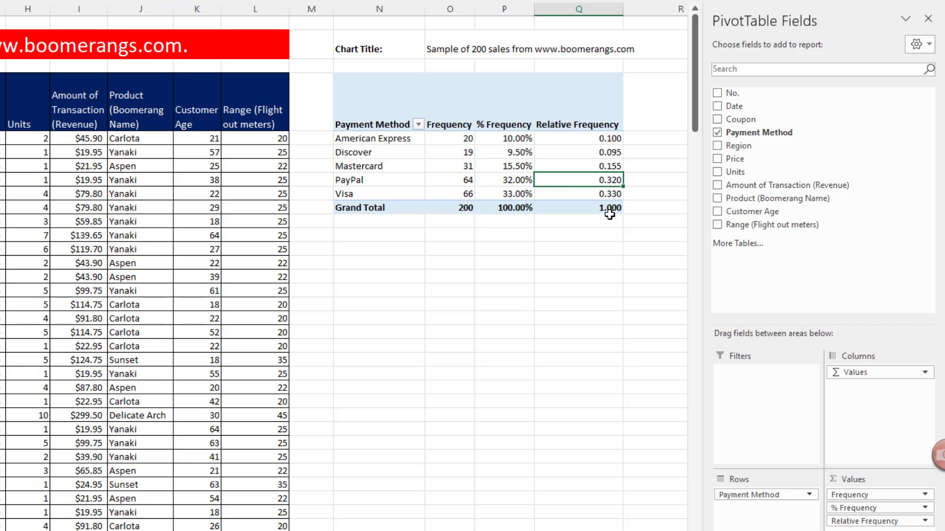
key(Up)
key(Up)
key(Up)
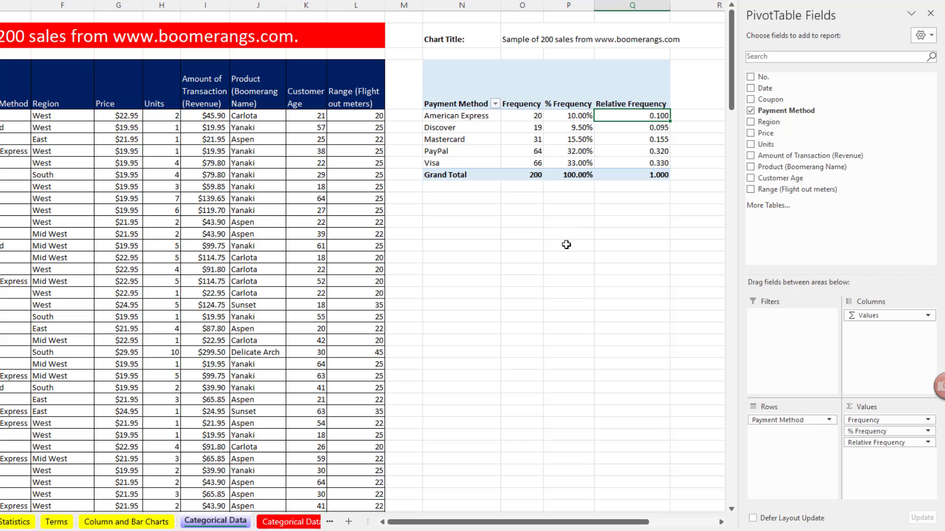
click(526, 138)
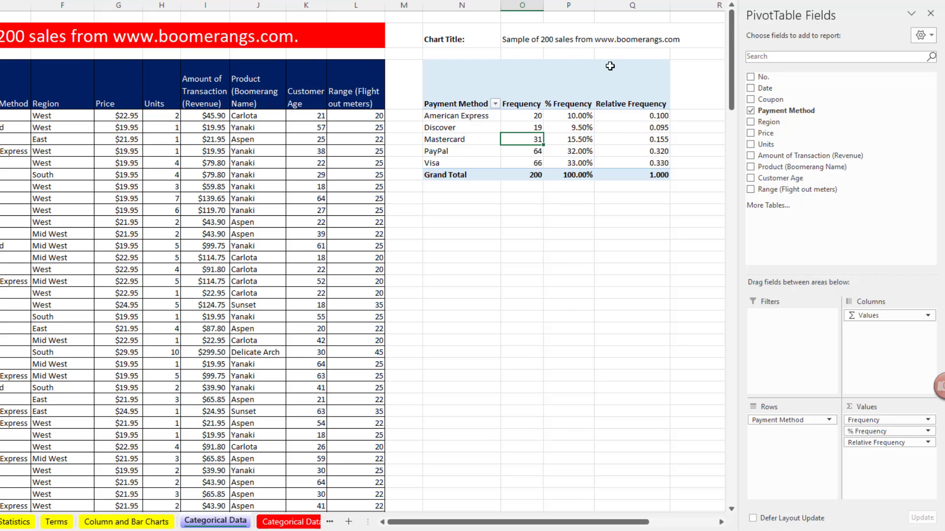
mouse_move(633, 122)
click(85, 183)
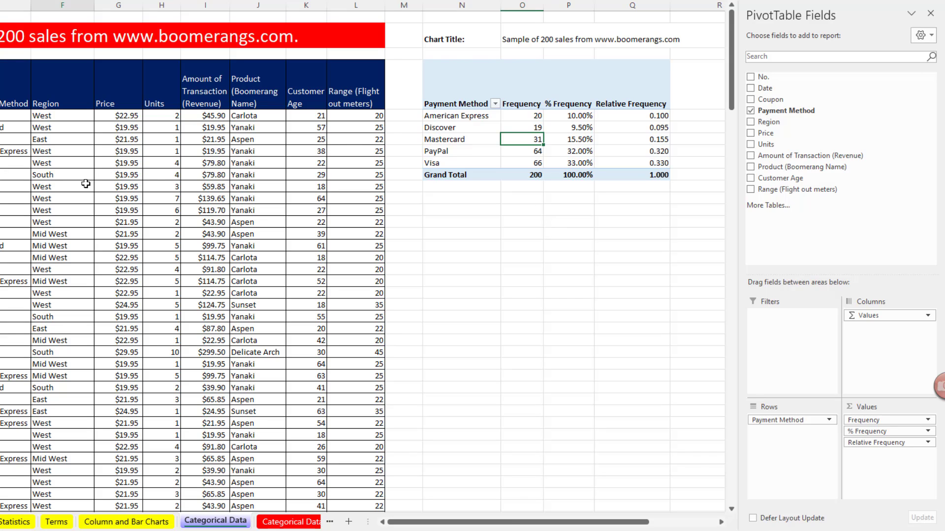
Insert a second PivotTable from the data range, placed on this sheet at N14
key(alt+n)
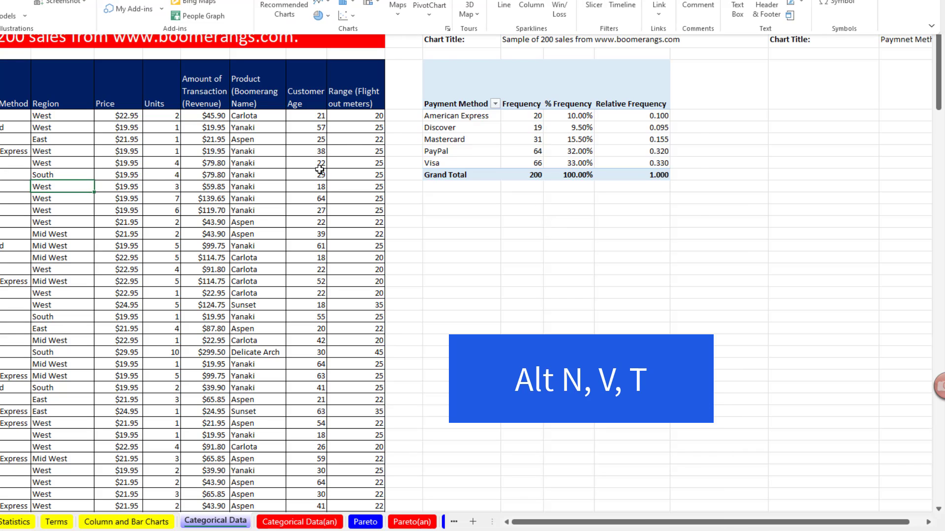
key(v)
key(t)
click(468, 222)
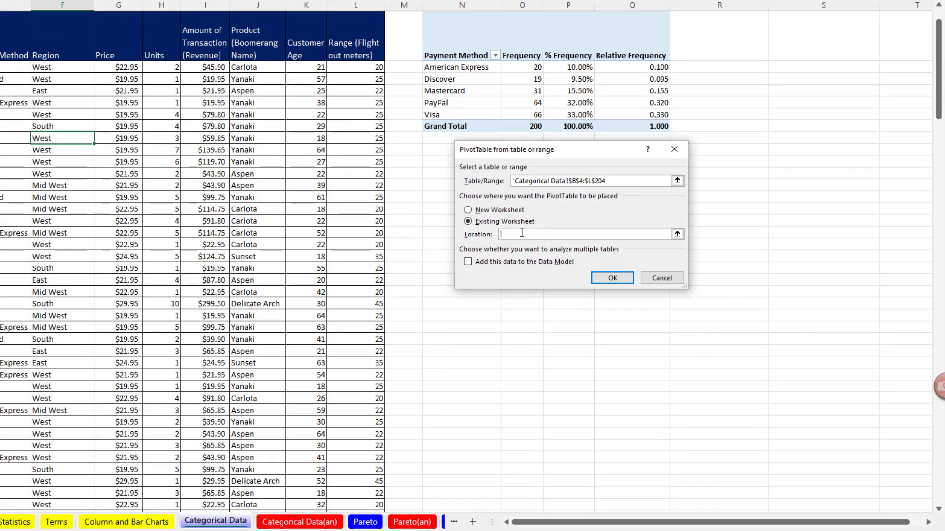
drag(503, 154, 550, 179)
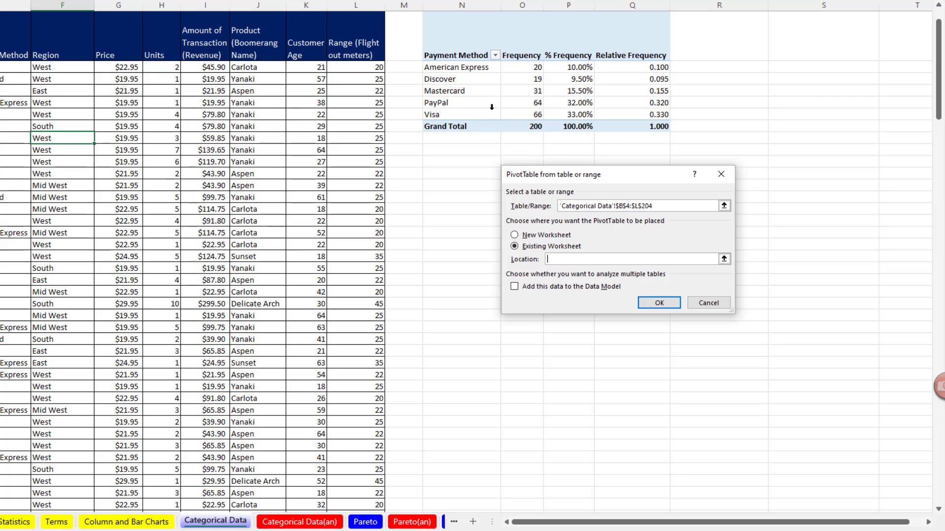
click(460, 178)
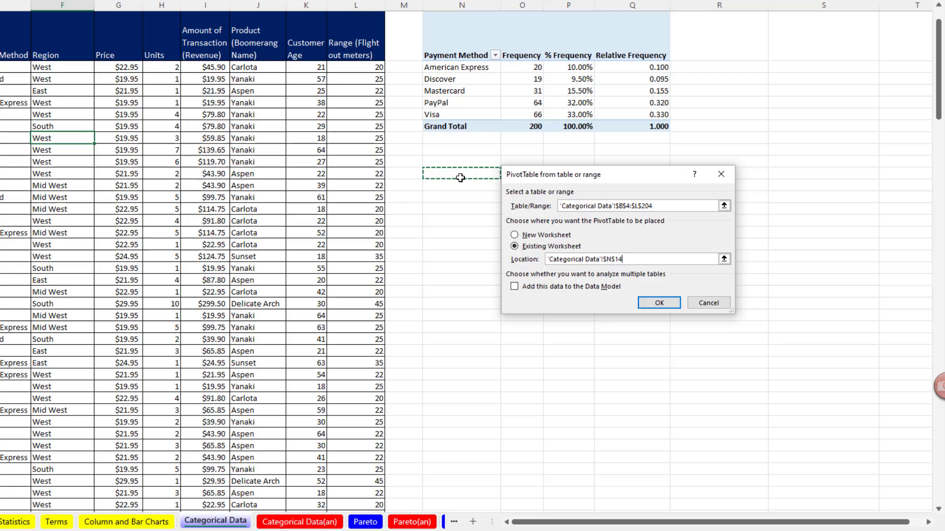
click(658, 303)
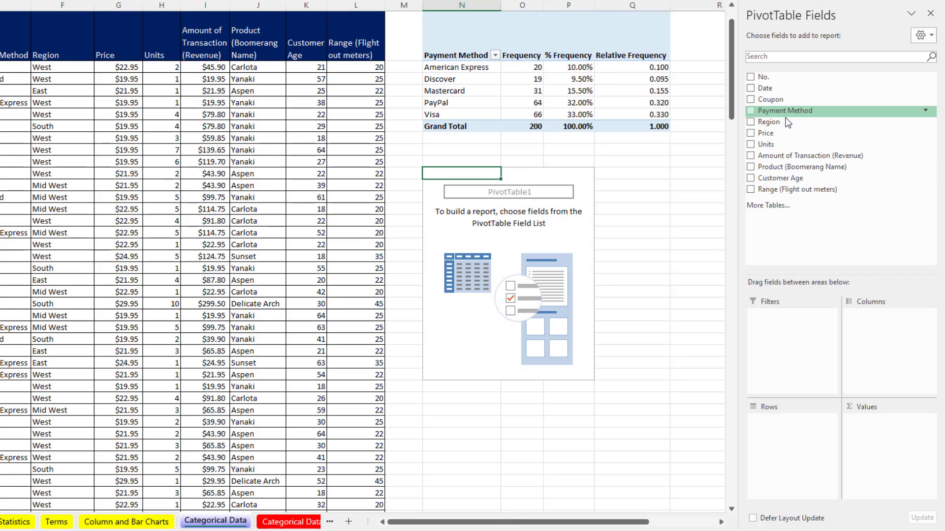
Put Payment Method in Rows and Values, and rename the count header to Frequency
drag(786, 114, 767, 443)
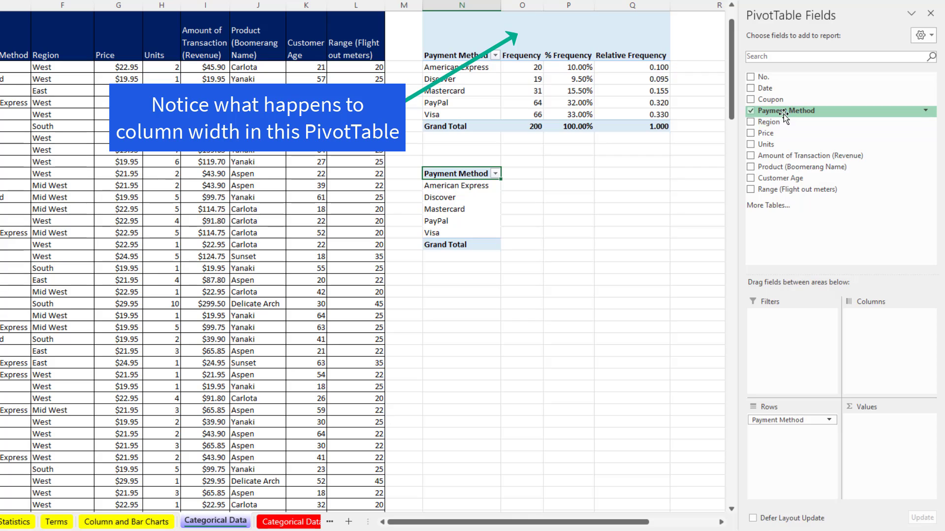
drag(783, 114, 866, 431)
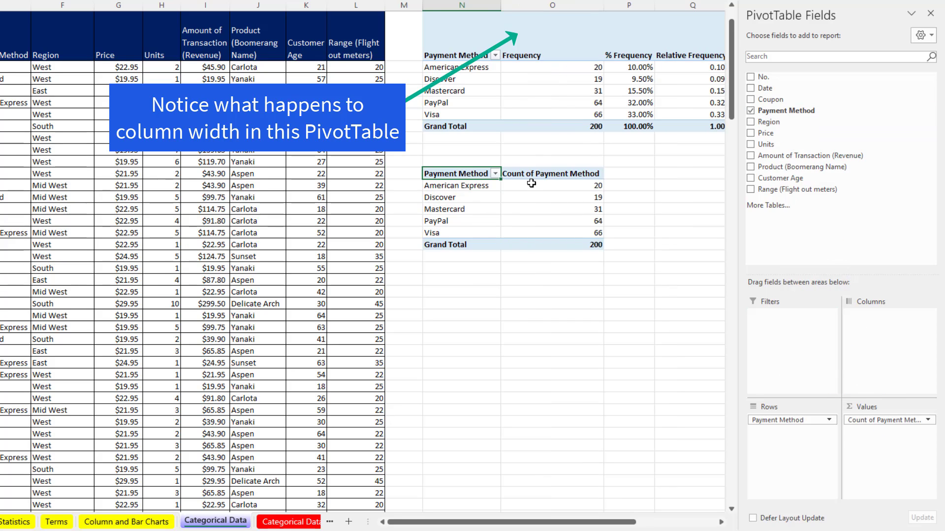
click(533, 173)
text(Frequency)
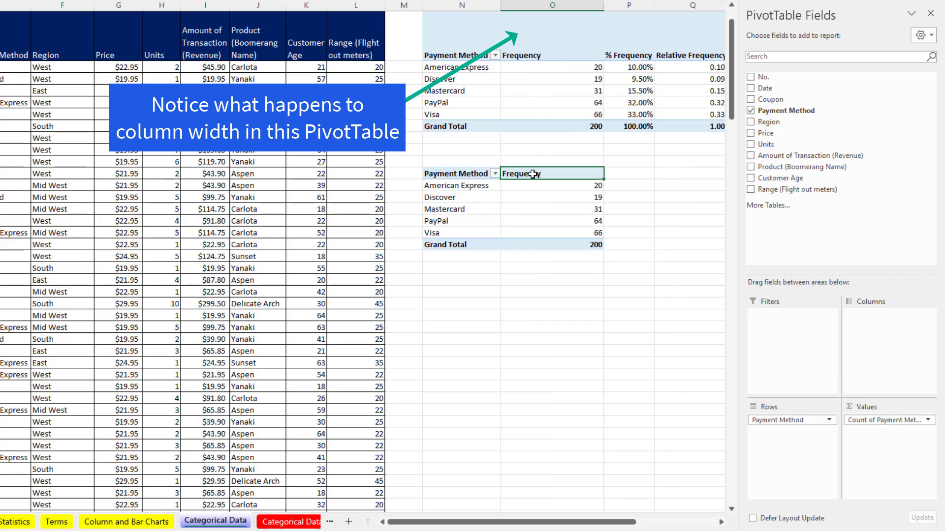
key(Return)
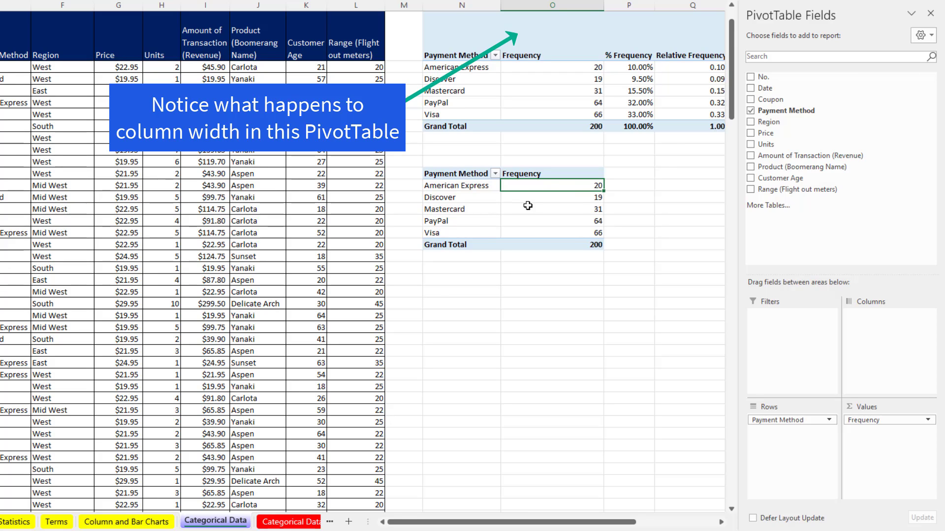
Turn off 'Autofit column widths on update' for the first PivotTable
click(546, 90)
right_click(547, 90)
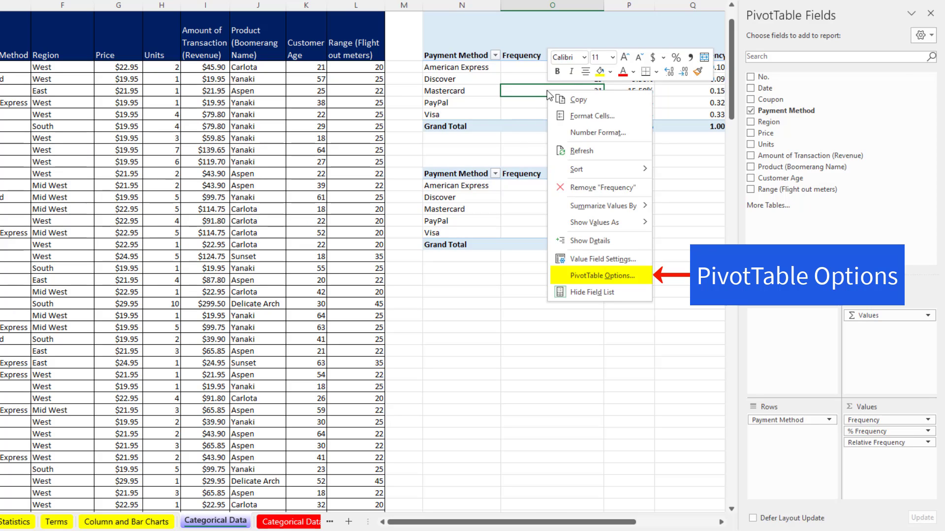
click(626, 277)
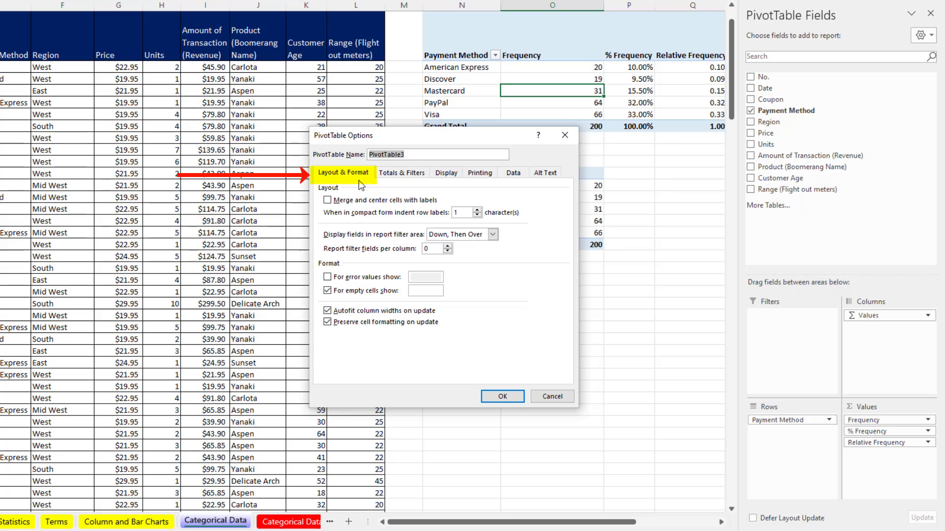
click(338, 312)
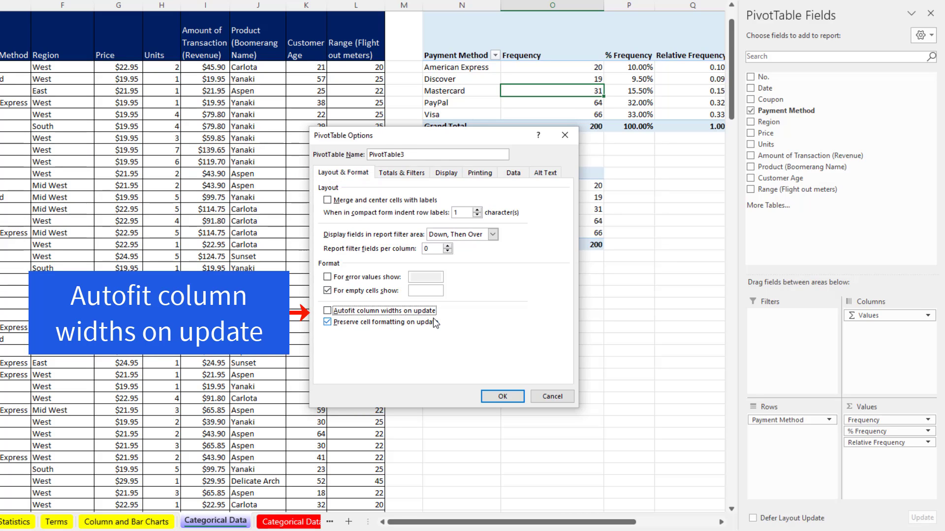
click(513, 399)
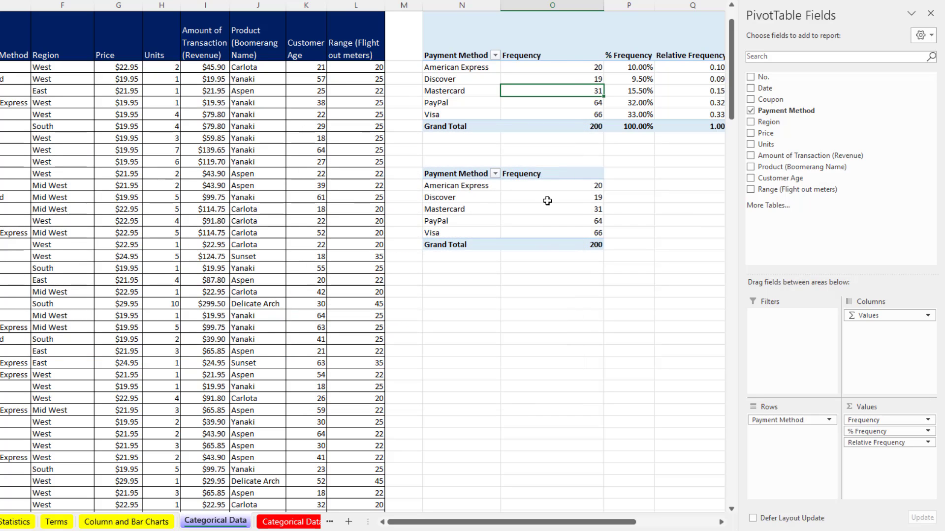
Turn off 'Autofit column widths on update' for the second PivotTable as well
click(547, 201)
right_click(546, 195)
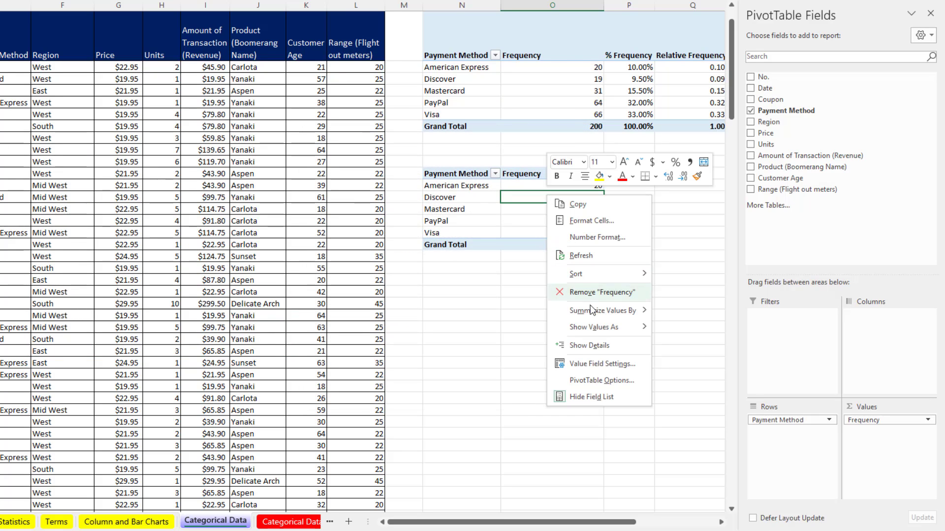
click(602, 374)
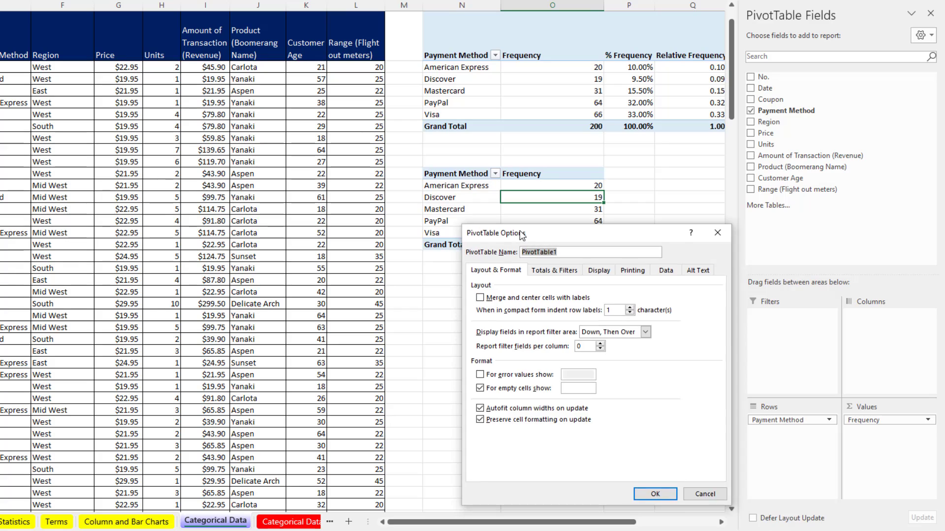
drag(662, 180, 283, 183)
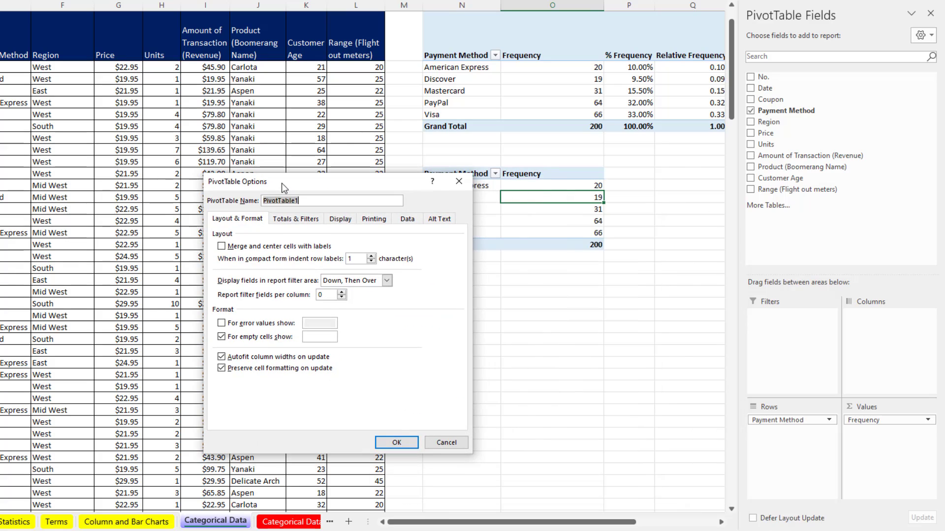
click(221, 357)
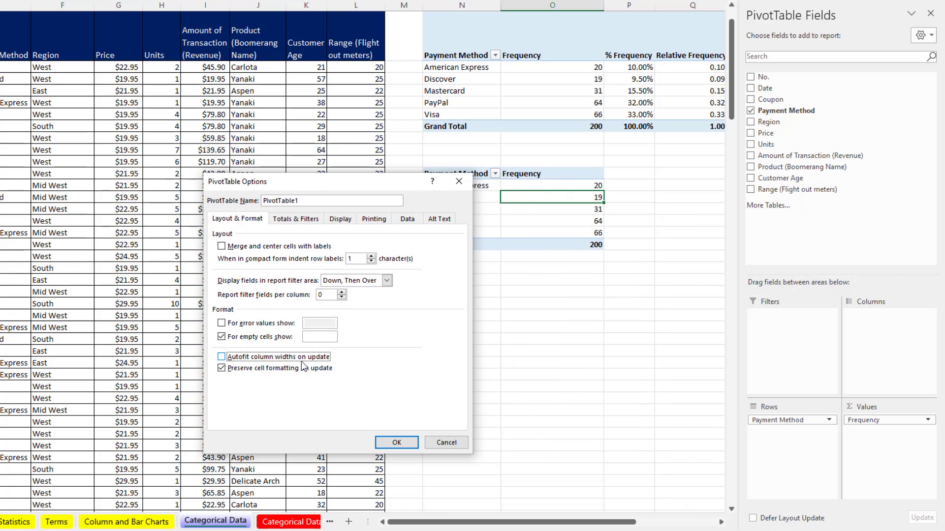
click(393, 443)
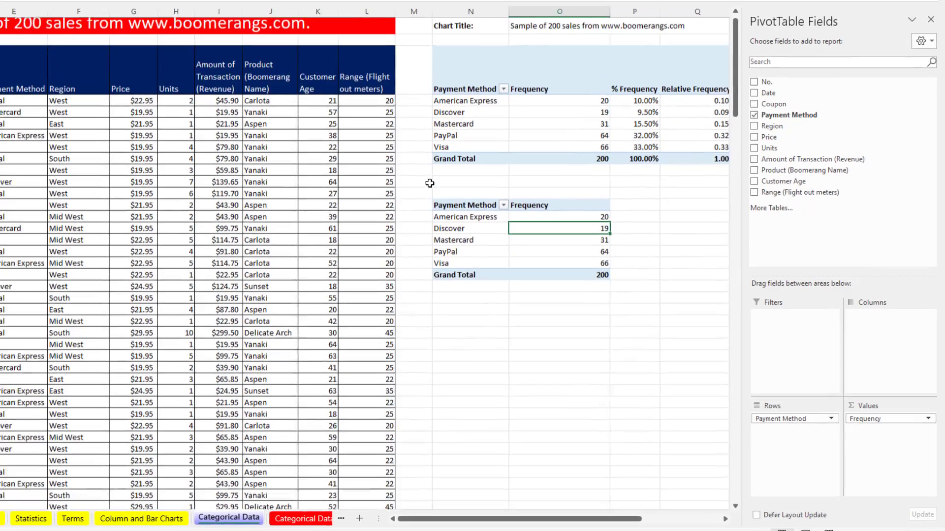
click(443, 114)
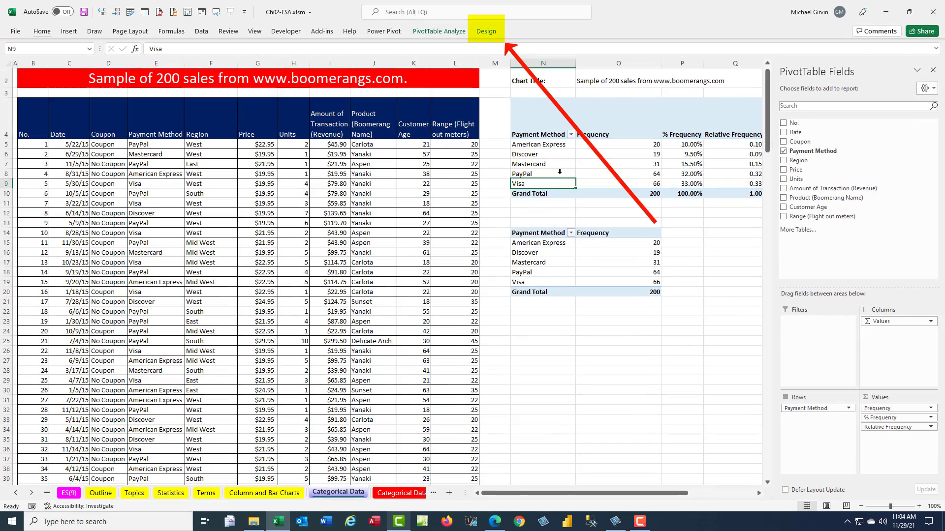
Show both PivotTables in Tabular Form, then go to the File backstage screen
click(484, 33)
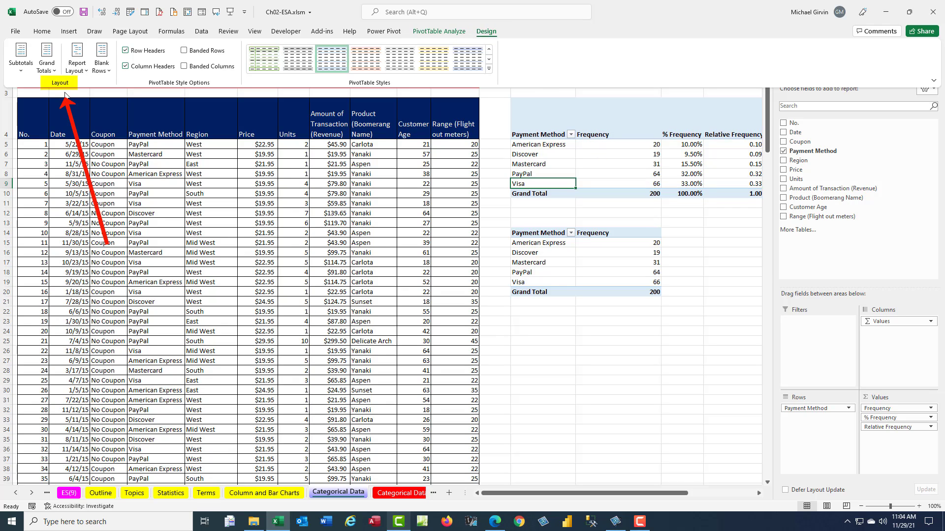
click(85, 73)
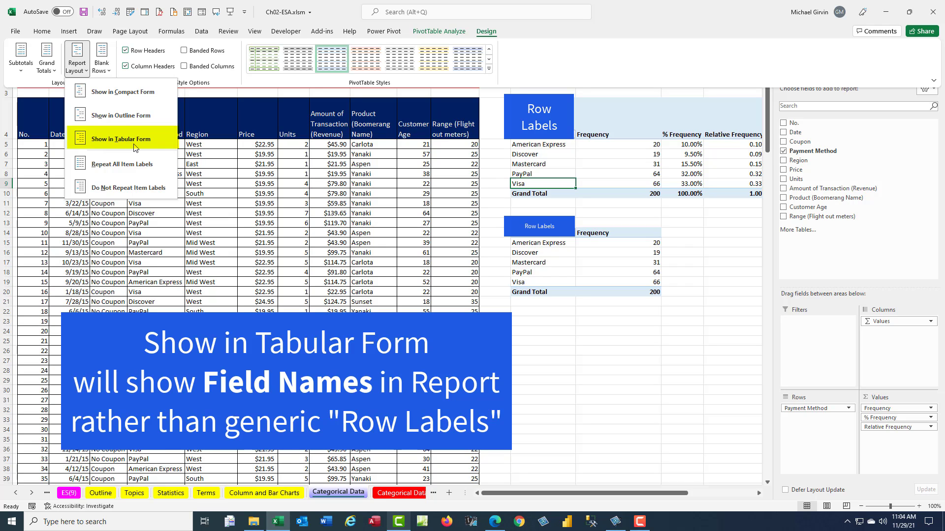
click(134, 147)
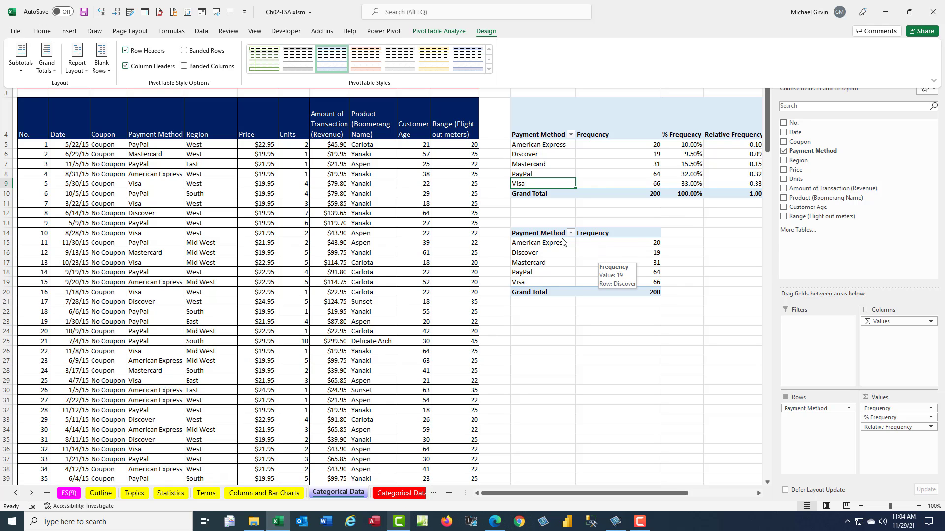
click(16, 31)
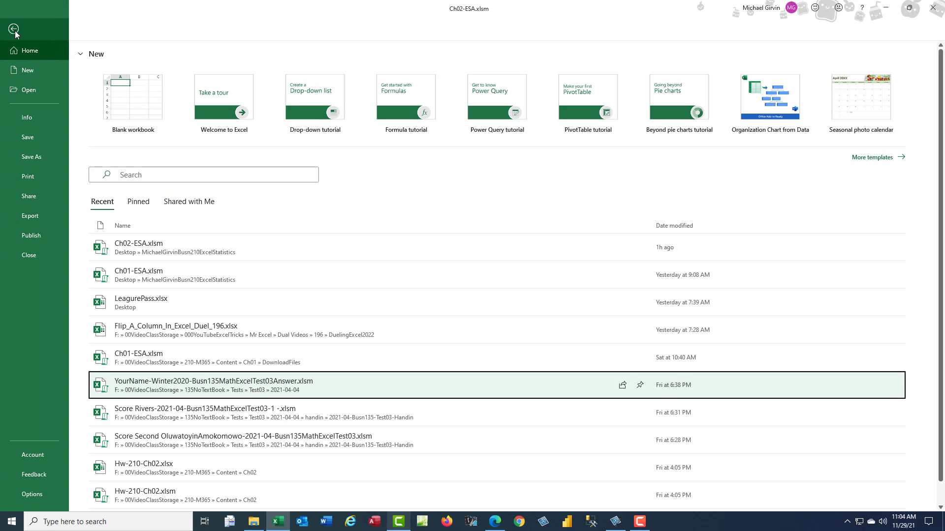
In Excel Options > Data, set the default PivotTable layout with autofit column widths off
click(32, 495)
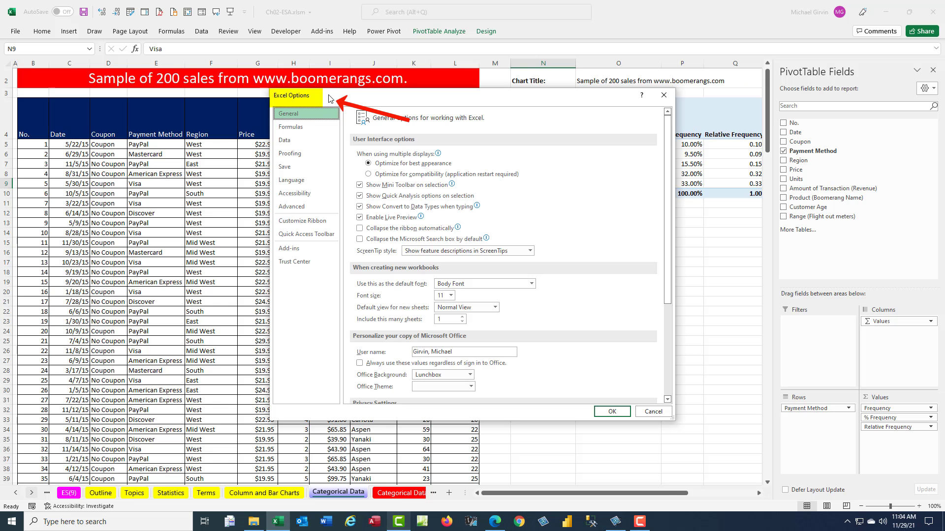
click(299, 141)
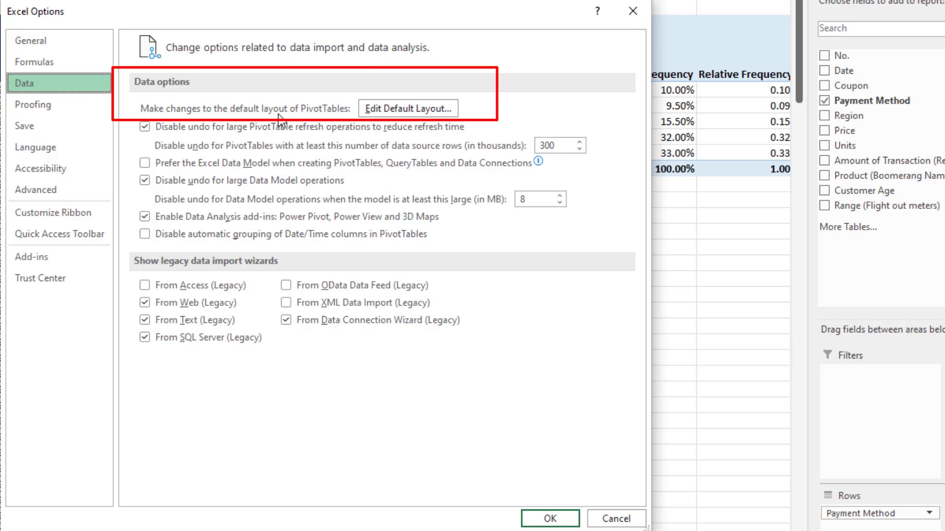
click(410, 110)
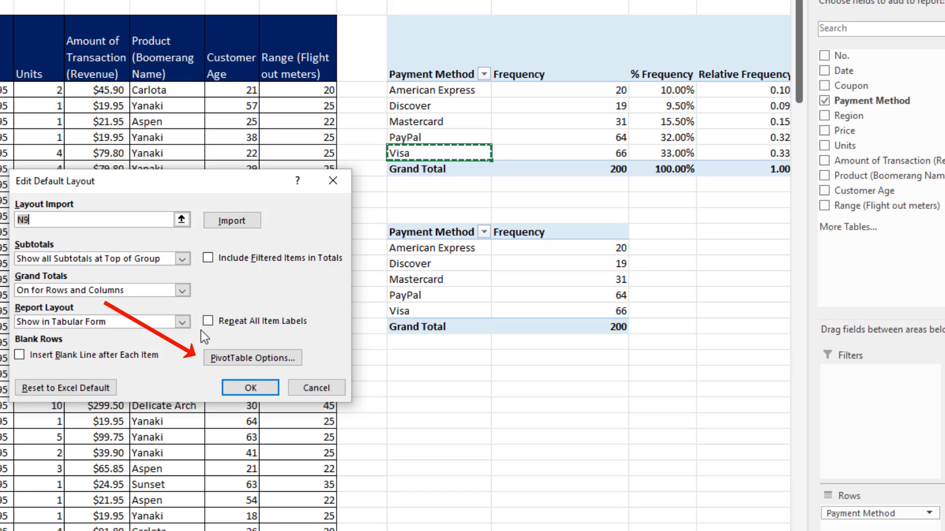
click(250, 359)
drag(560, 81, 375, 124)
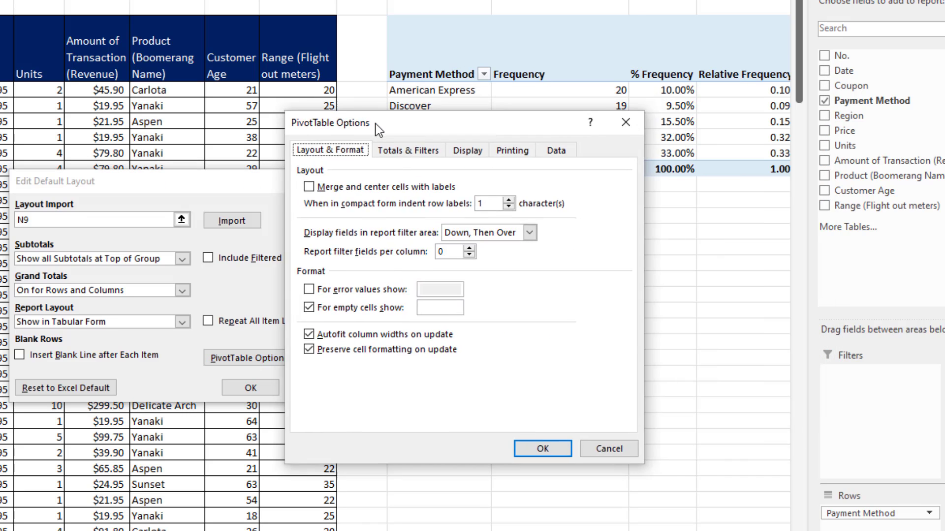
click(407, 151)
click(468, 157)
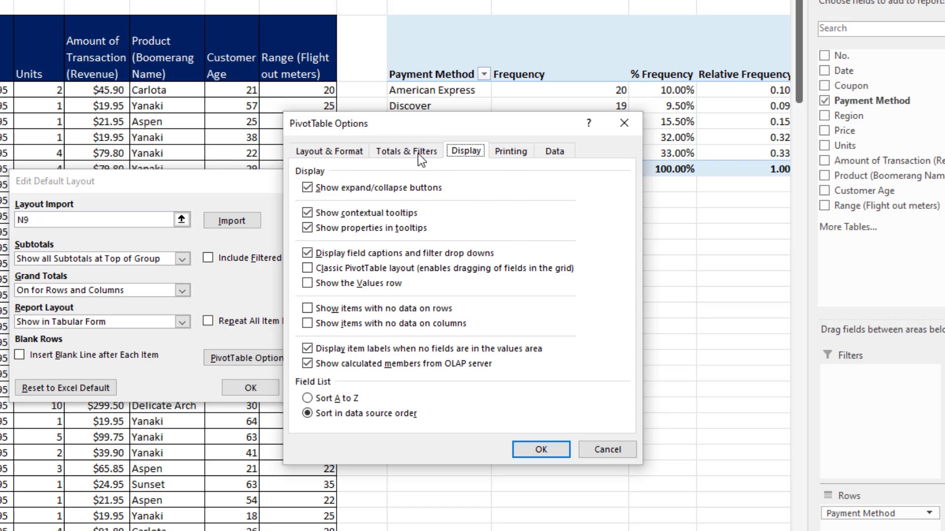
click(357, 152)
click(313, 339)
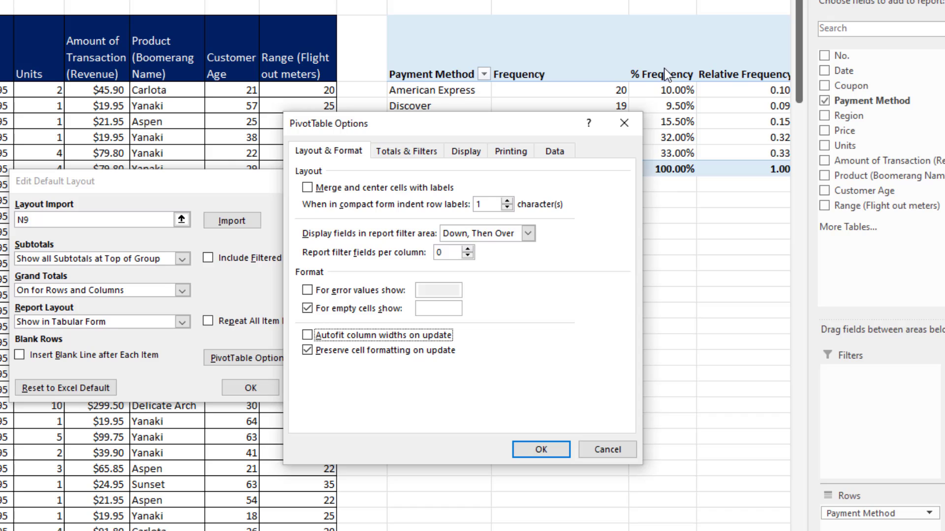
click(541, 452)
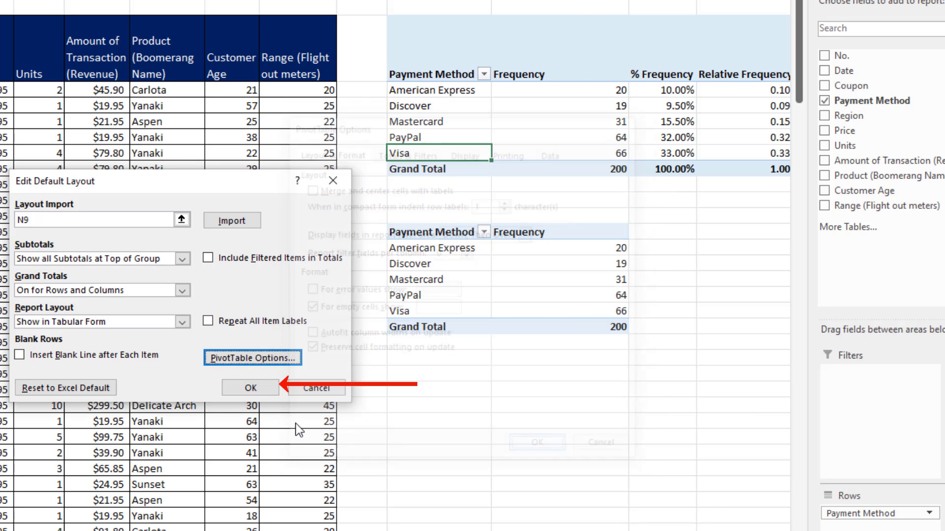
click(251, 387)
click(547, 523)
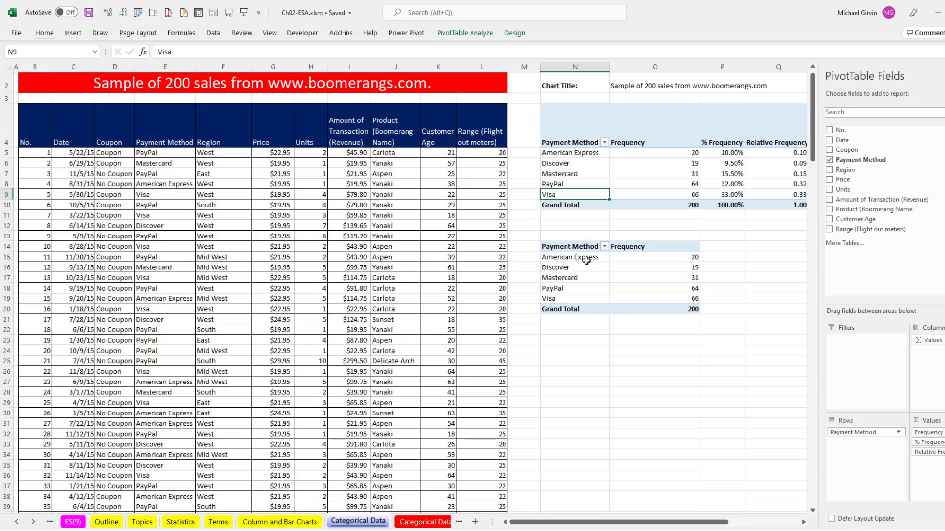
Insert a 2-D Clustered Column PivotChart from the second PivotTable
click(586, 260)
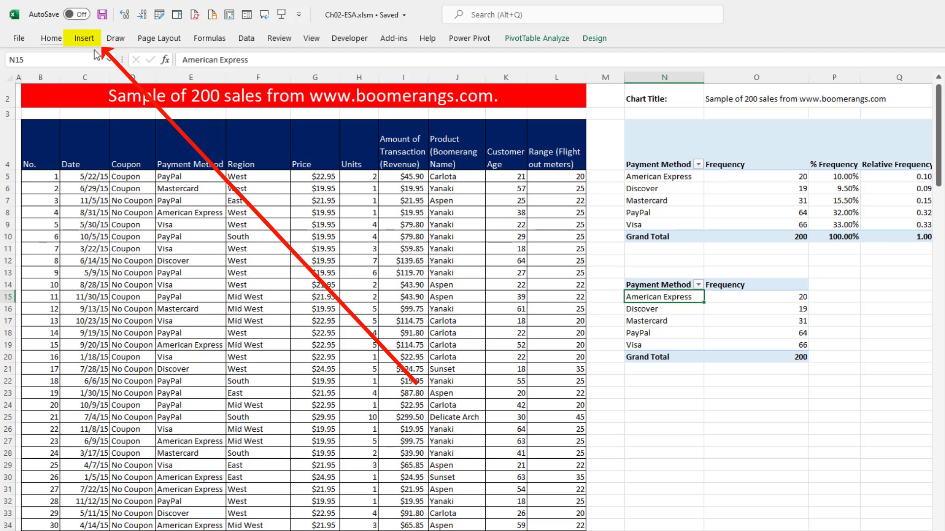
click(84, 38)
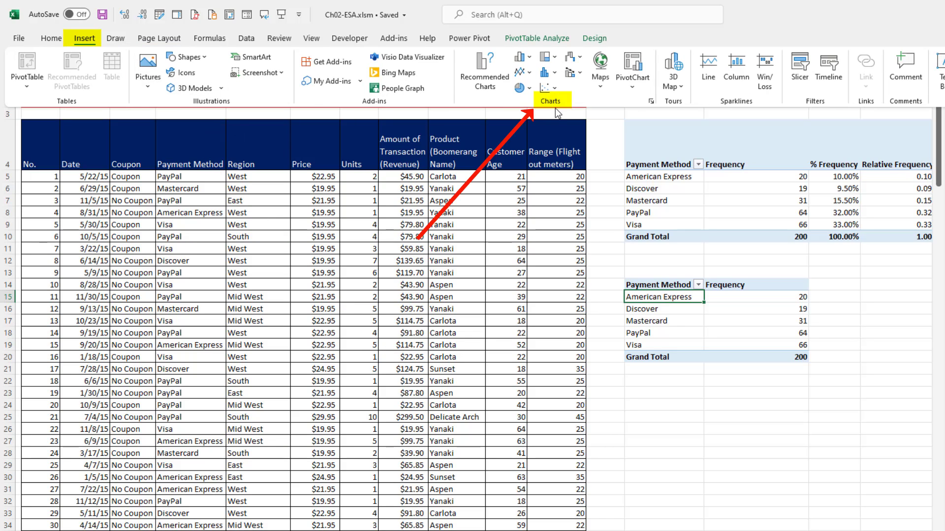
click(529, 58)
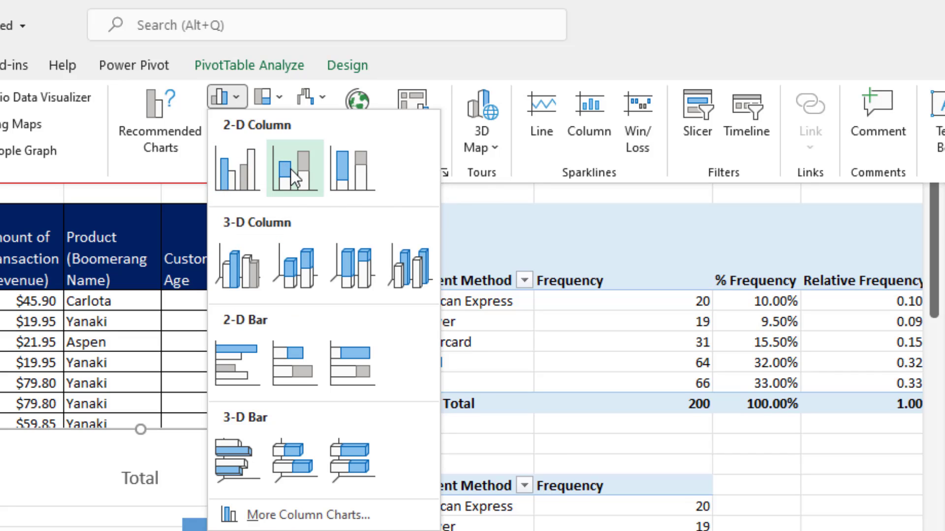
click(239, 170)
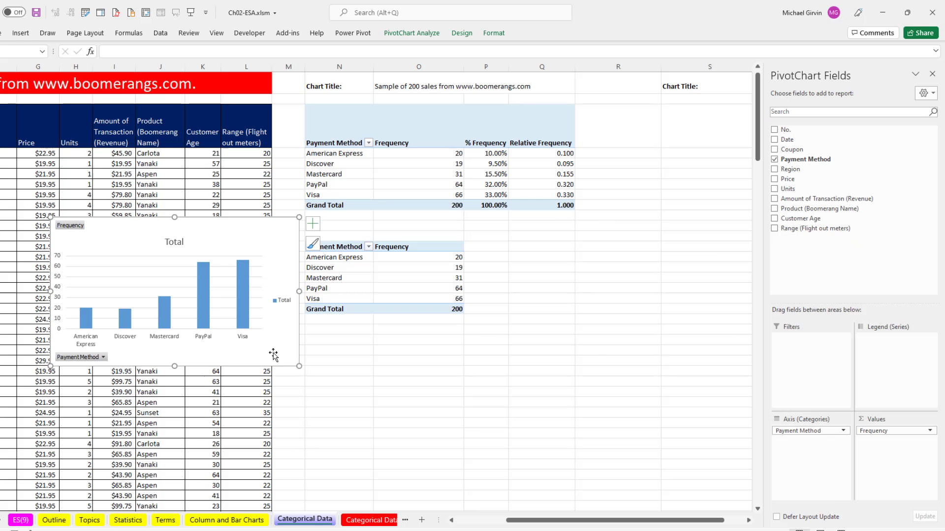
Move the PivotChart below the second PivotTable and widen it to a column edge
click(138, 287)
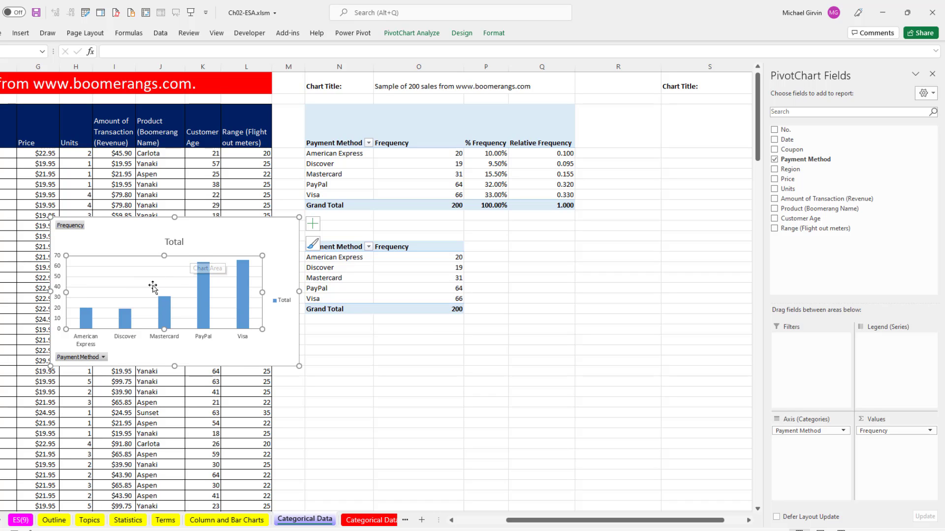
click(204, 229)
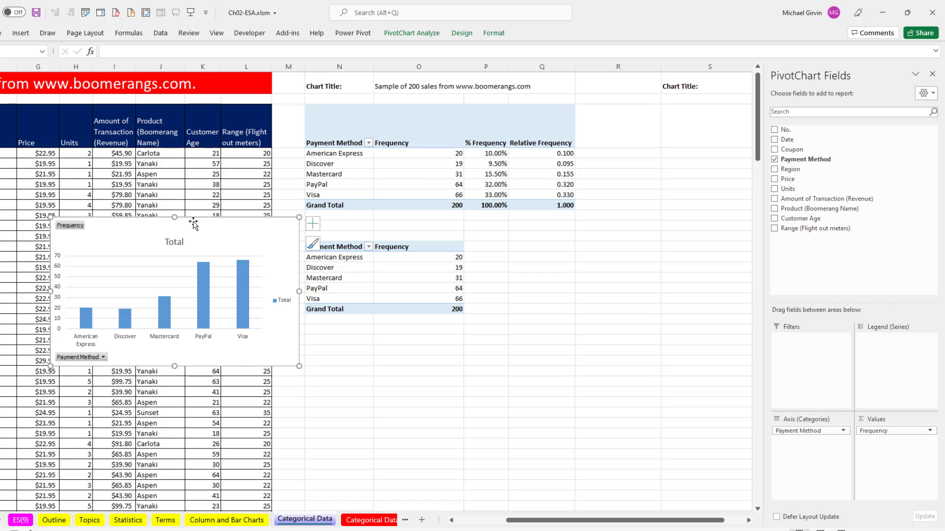
drag(194, 224, 446, 345)
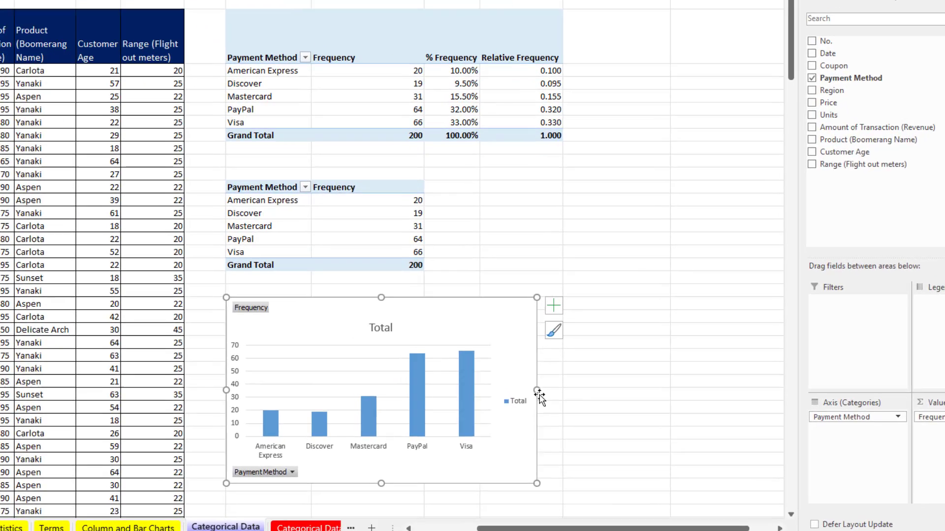
drag(537, 391, 585, 391)
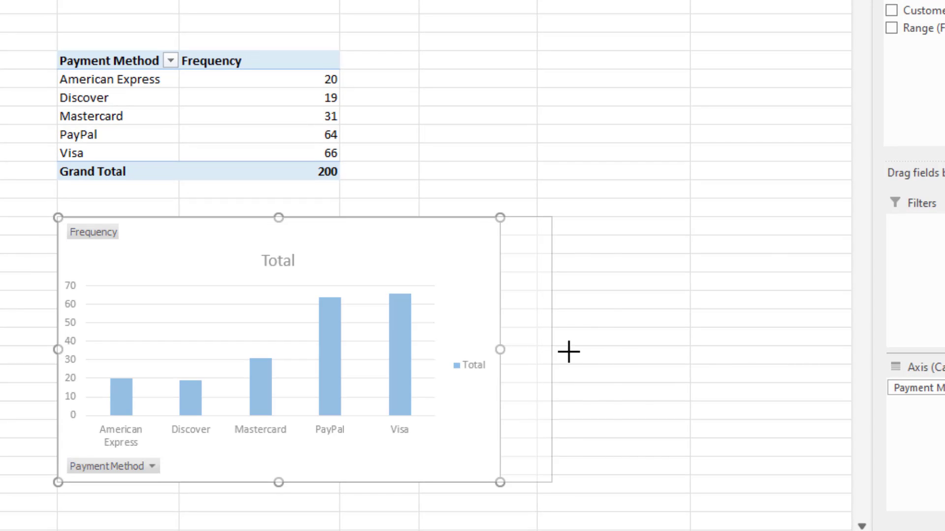
mouse_move(568, 351)
mouse_down()
mouse_move(615, 356)
mouse_move(557, 357)
mouse_up()
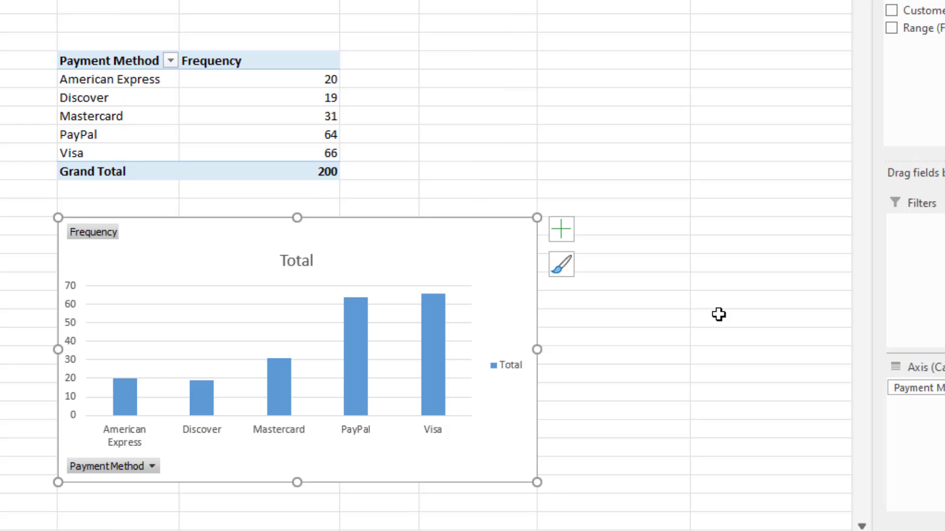
click(513, 367)
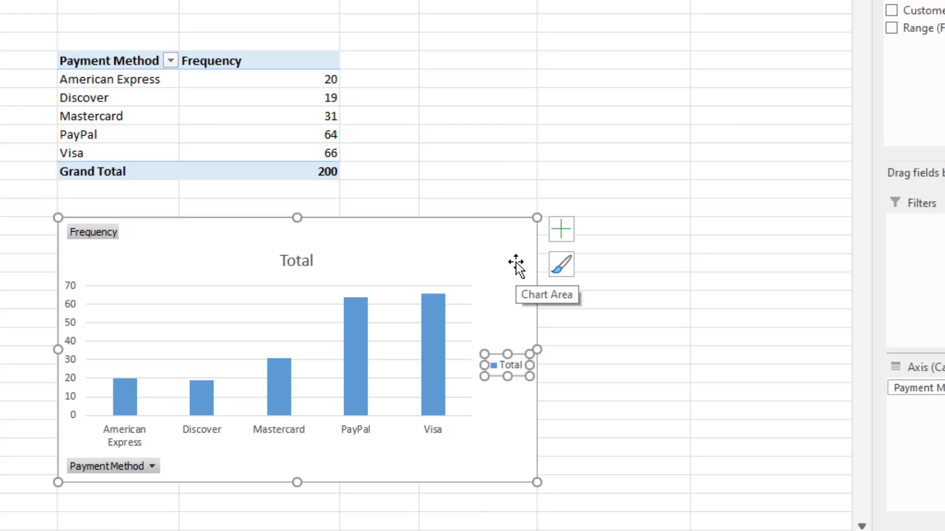
Delete the Total legend from the PivotChart and deselect the chart
click(559, 232)
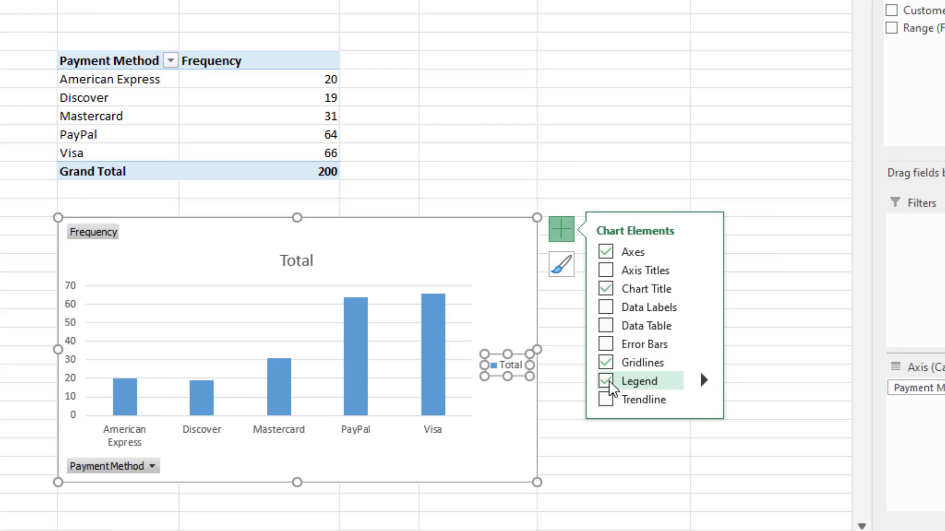
key(Escape)
key(Escape)
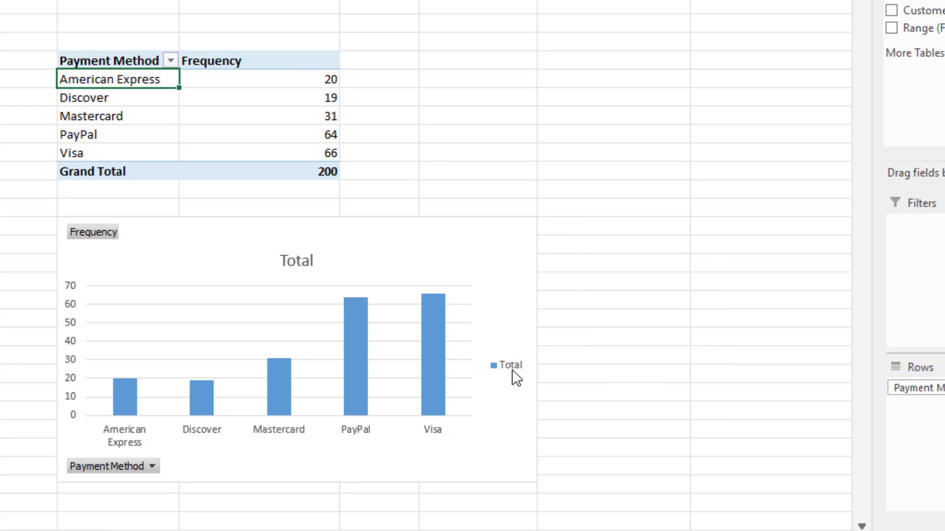
click(510, 377)
key(Delete)
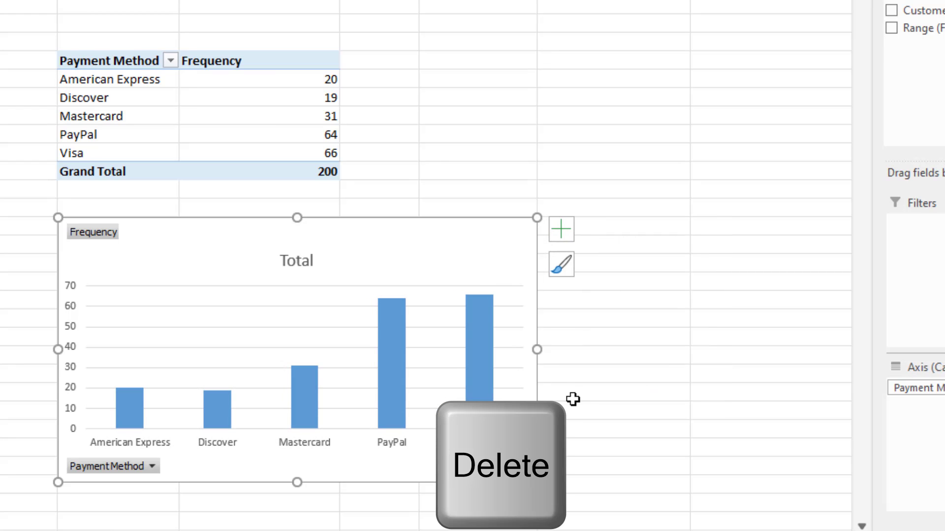
click(104, 234)
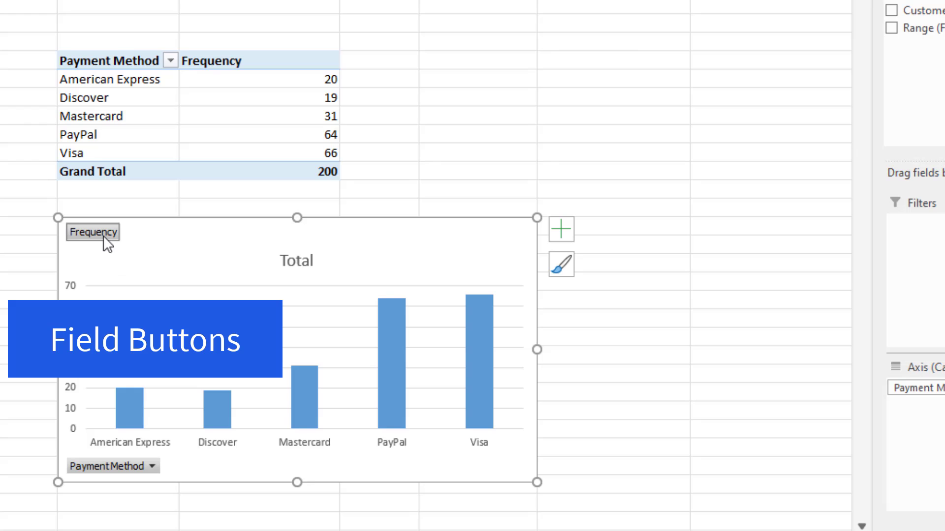
click(211, 94)
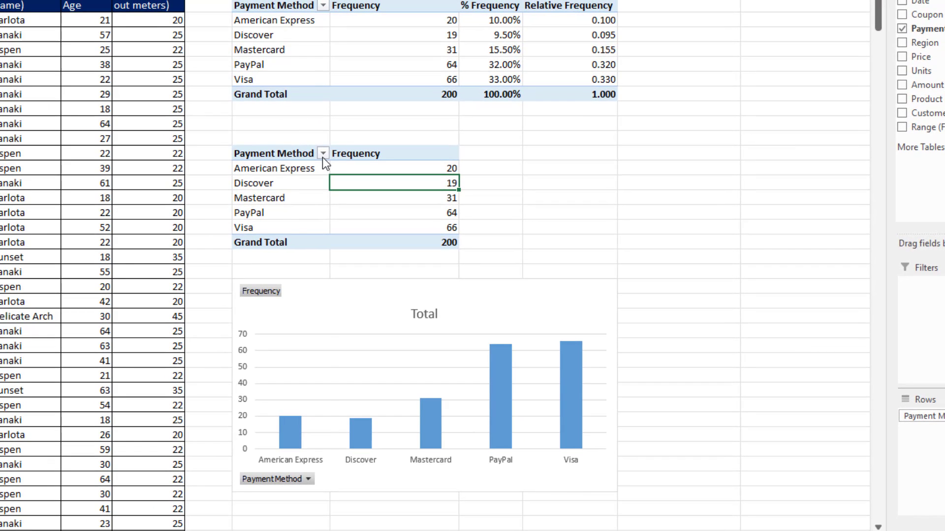
click(266, 119)
click(187, 323)
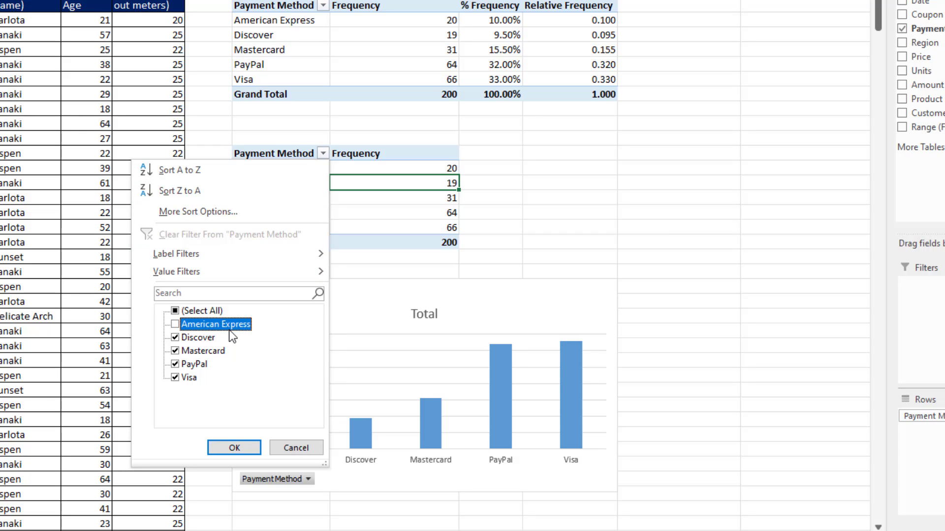
click(240, 448)
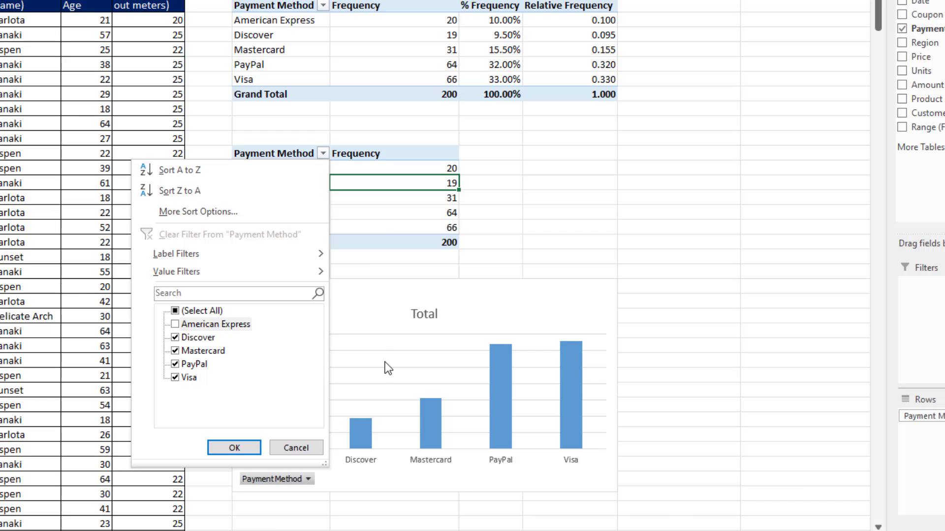
click(249, 446)
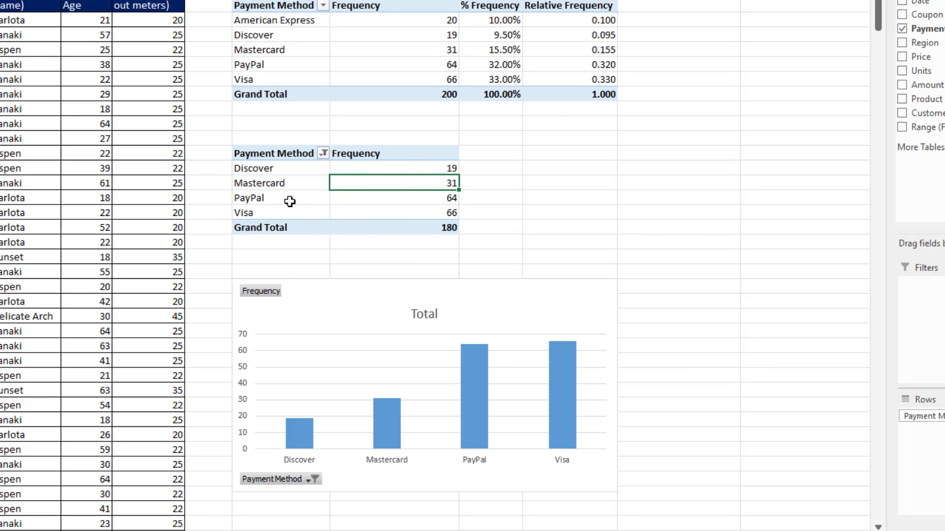
key(ctrl+z)
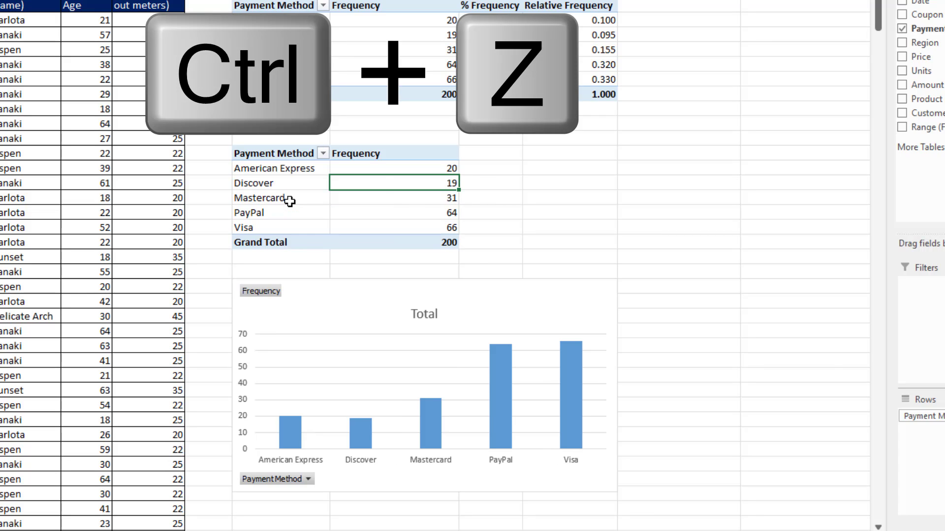
Hide all field buttons on the PivotChart, including the Frequency button
click(261, 293)
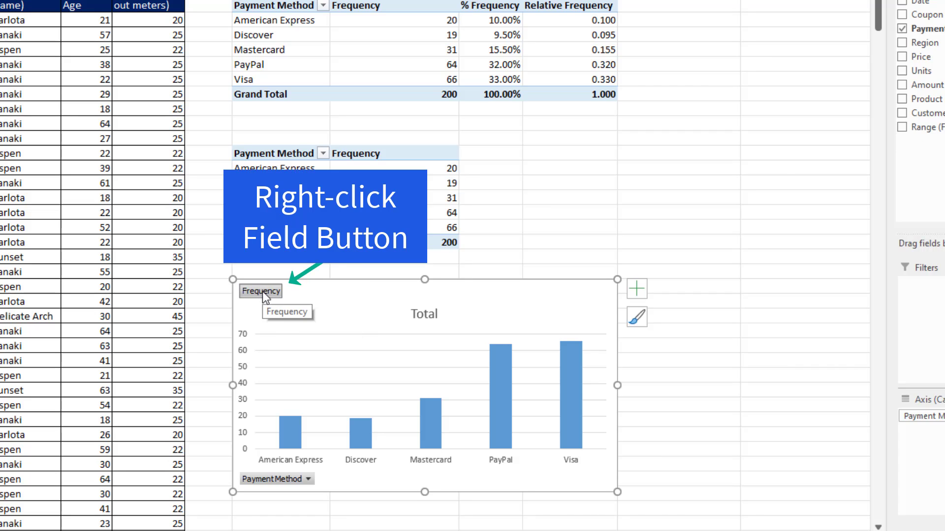
right_click(262, 291)
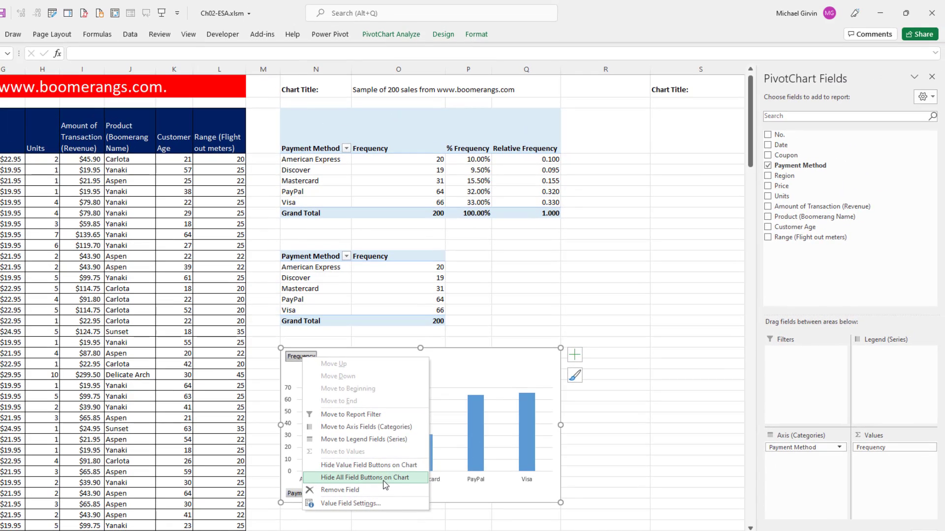
key(Escape)
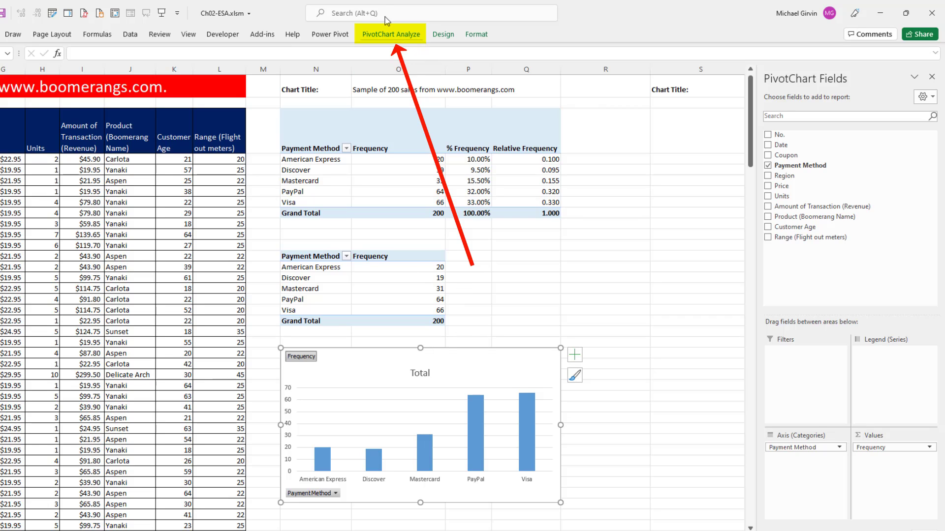
click(390, 40)
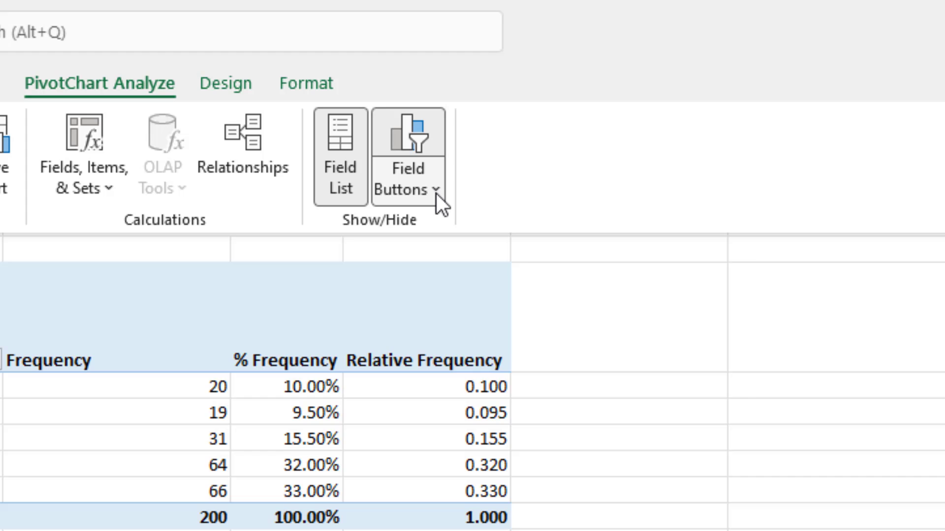
click(530, 80)
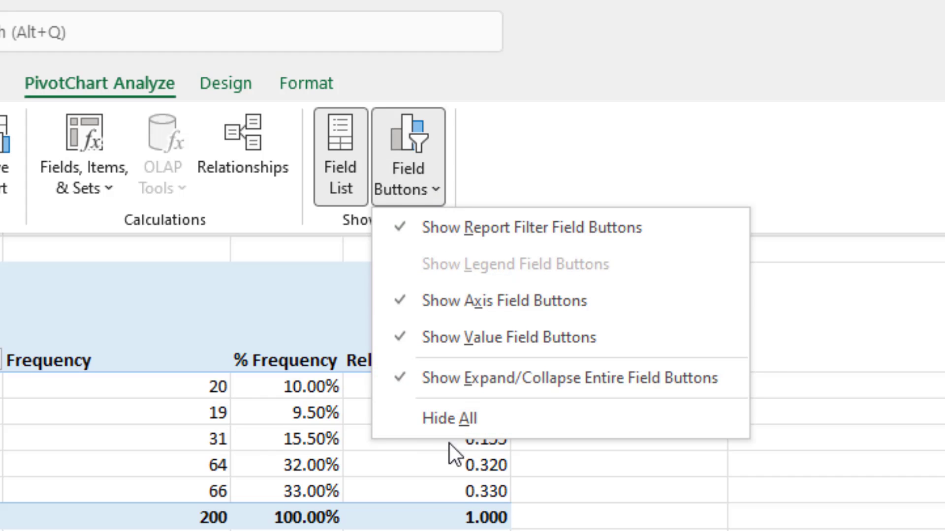
key(Escape)
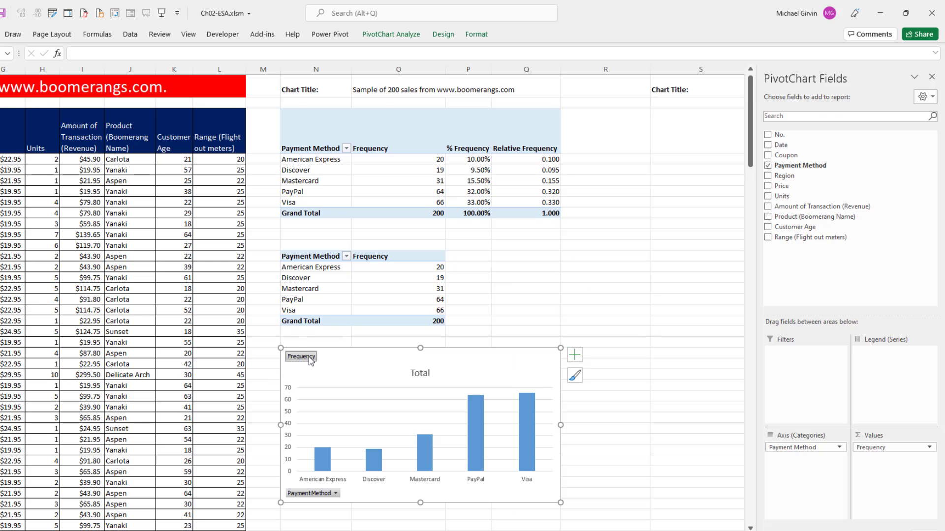
right_click(311, 360)
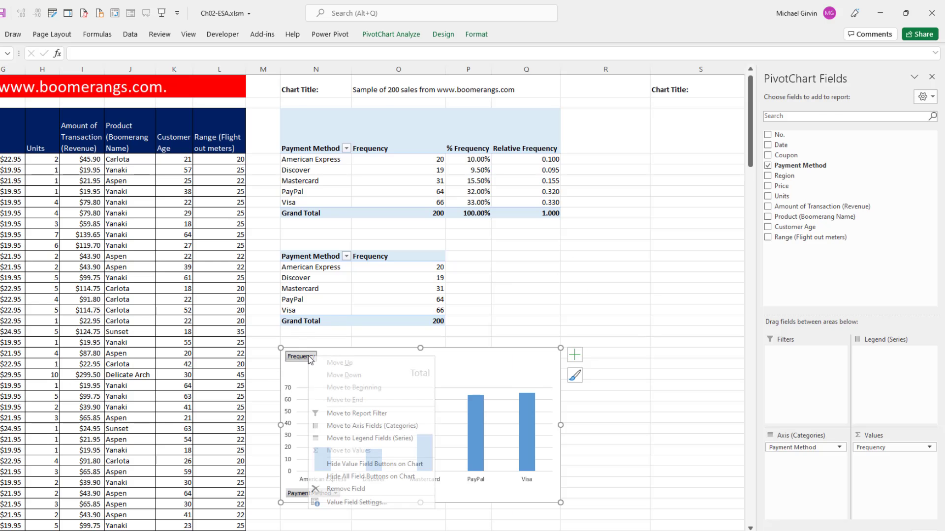
click(351, 476)
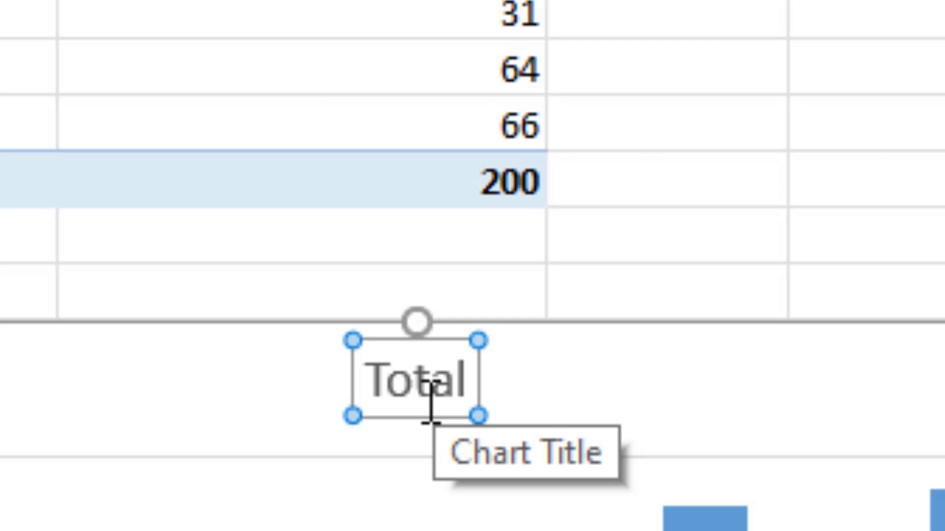
Link the chart title to cell O2 with an = formula
click(430, 393)
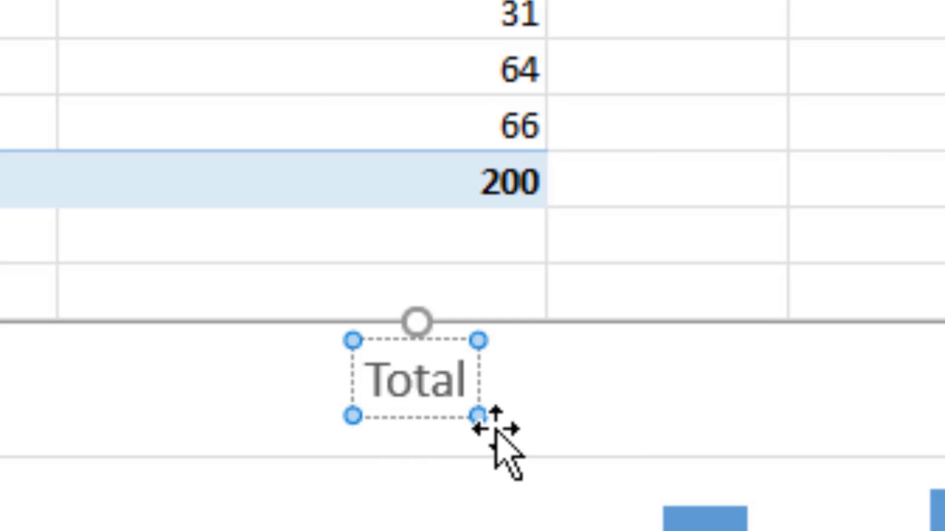
click(406, 422)
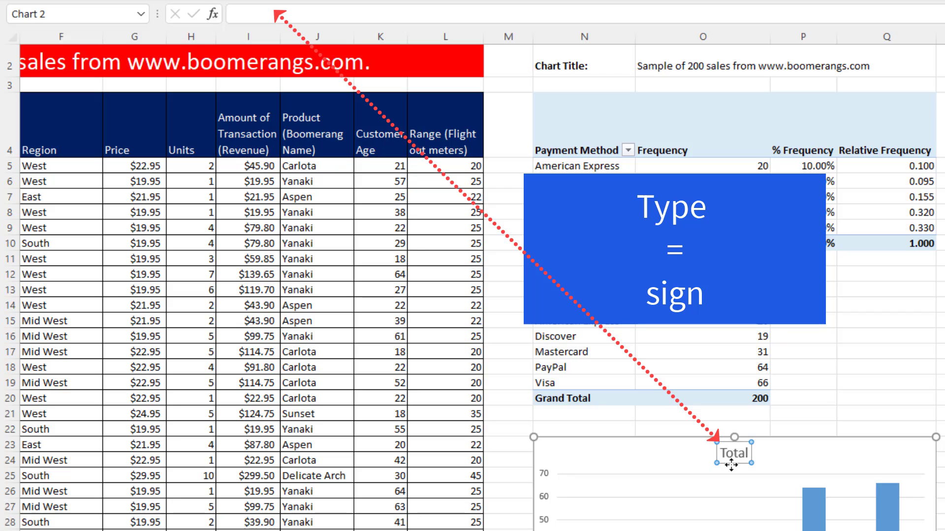
text(=)
click(705, 64)
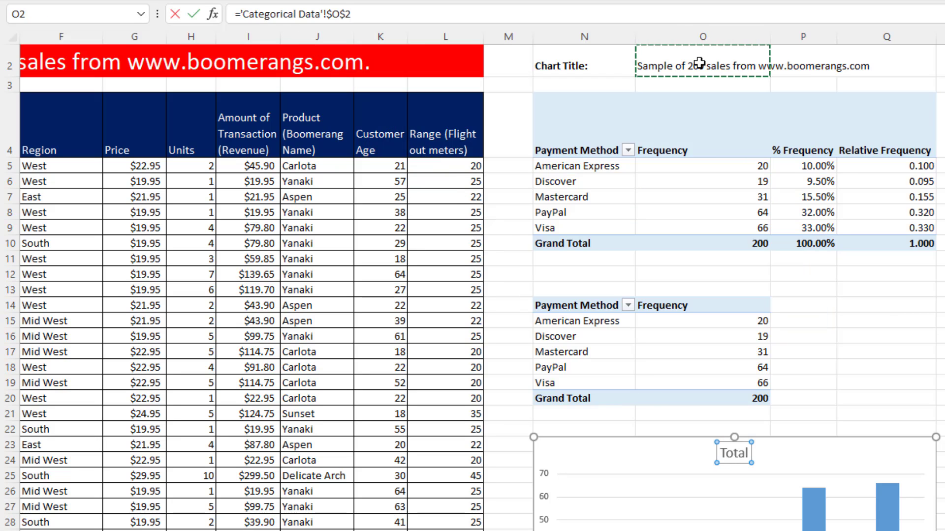
key(Return)
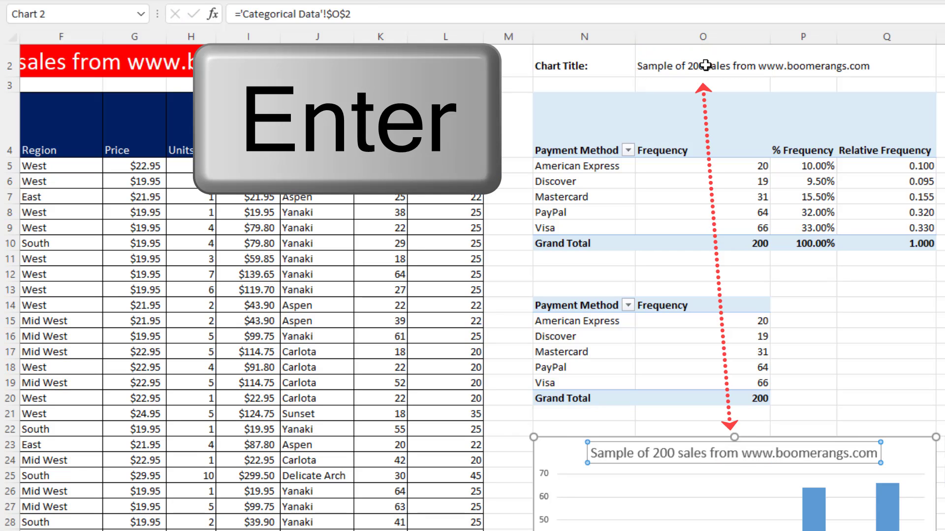
click(705, 65)
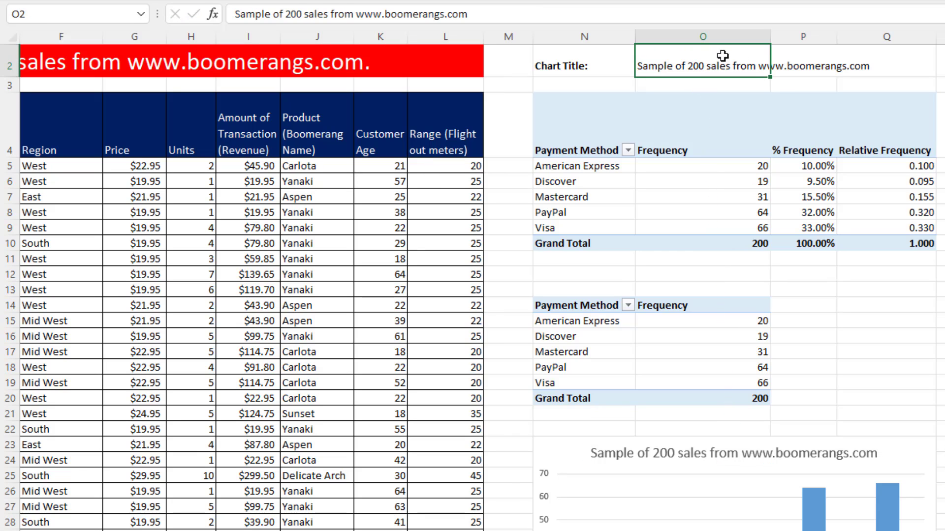
double_click(782, 69)
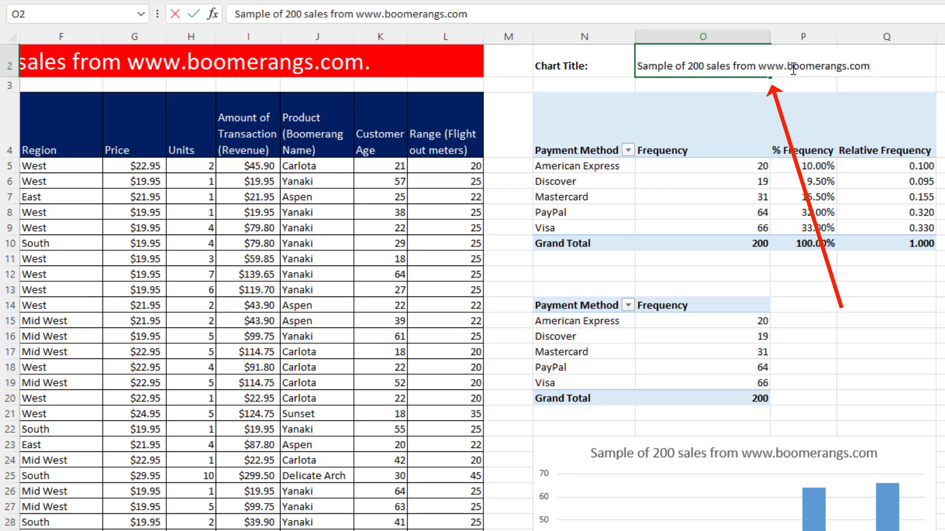
key(BackSpace)
key(BackSpace)
key(BackSpace)
key(BackSpace)
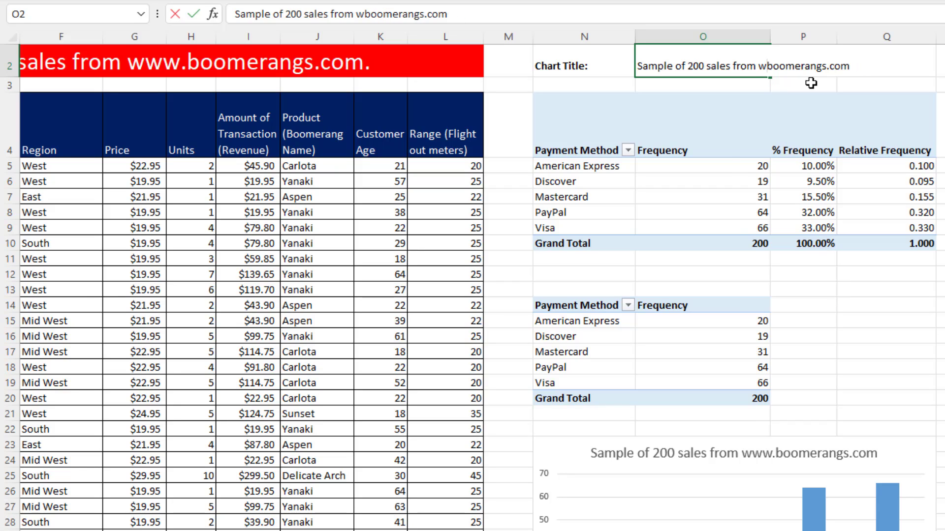
key(Return)
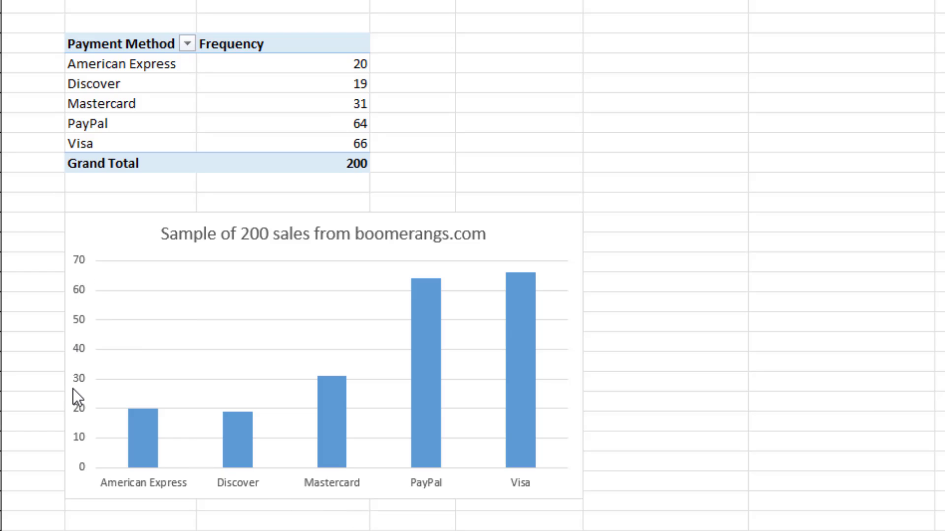
Add axis titles linked to the Frequency and Payment Method pivot headers
click(530, 227)
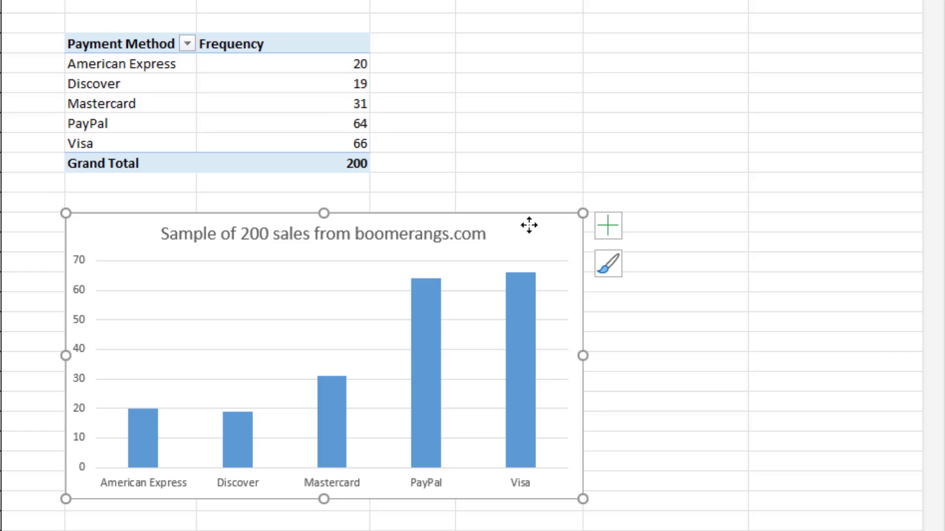
click(608, 228)
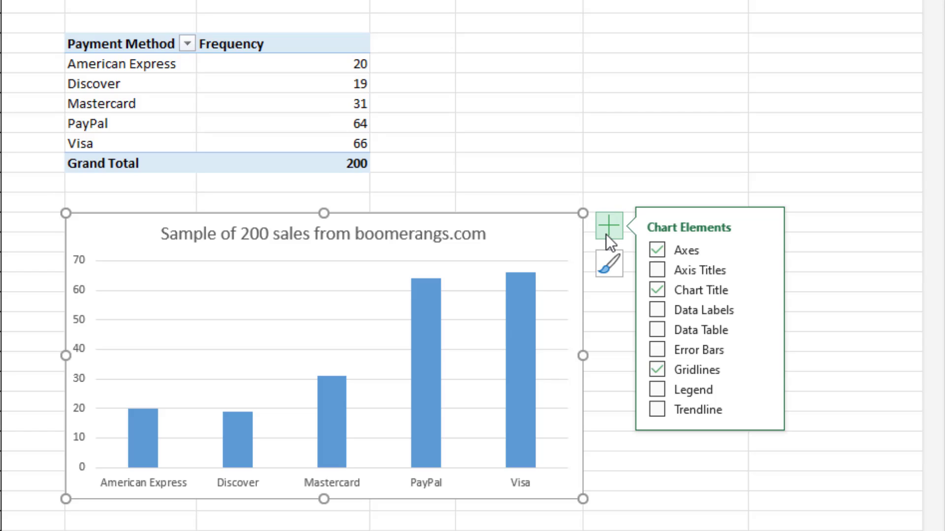
click(658, 272)
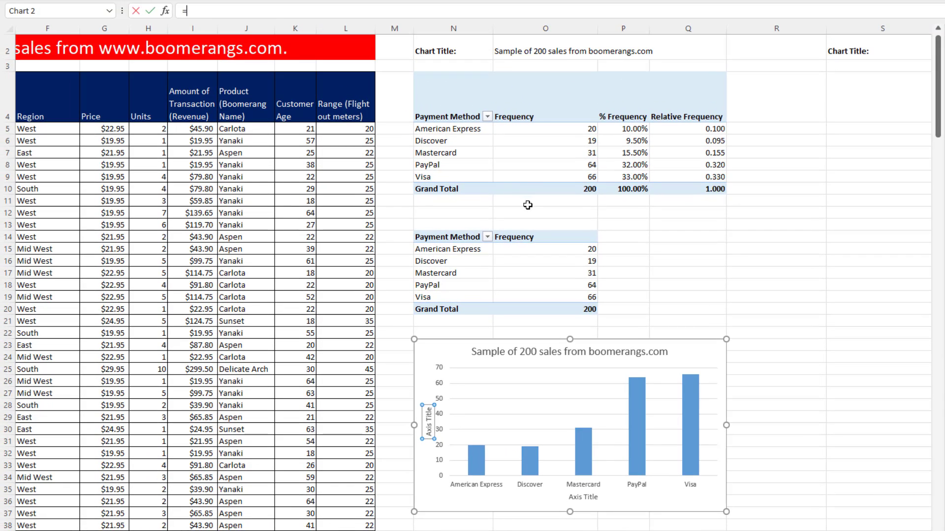
click(536, 238)
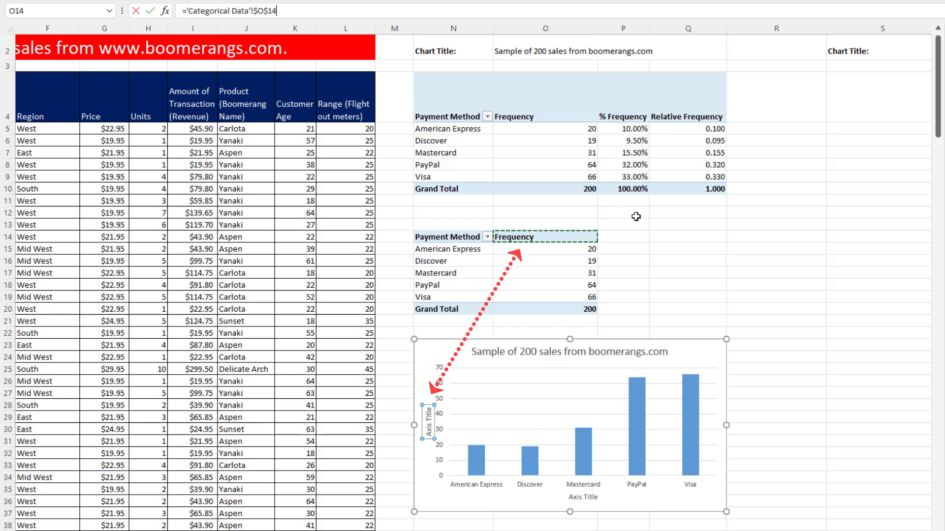
key(Return)
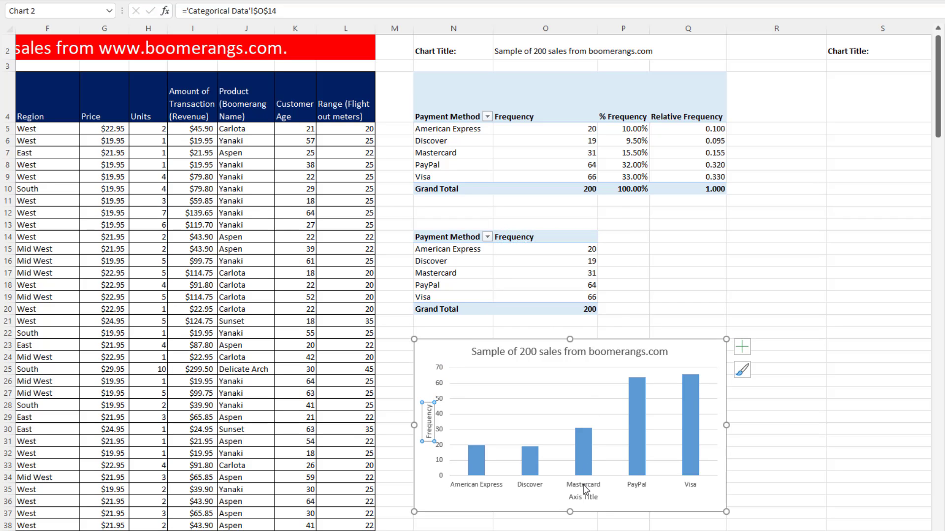
click(592, 500)
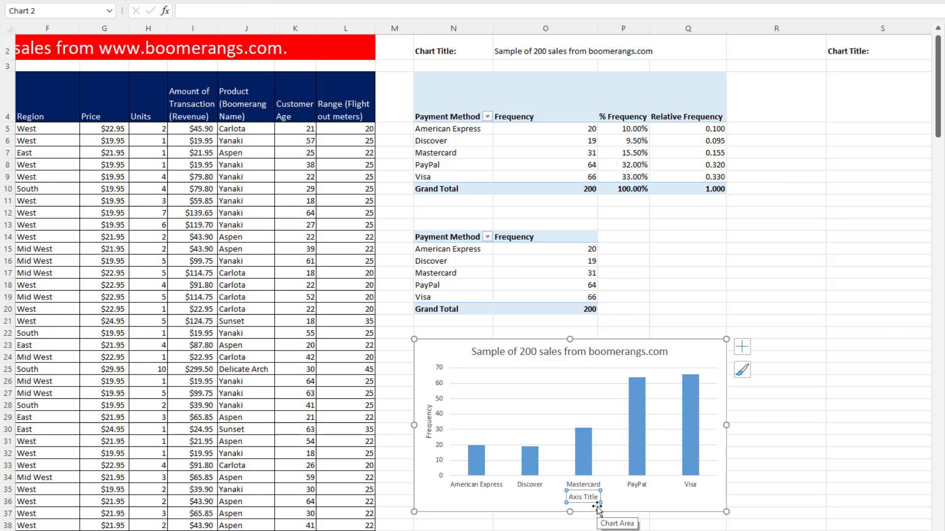
text(=)
click(459, 241)
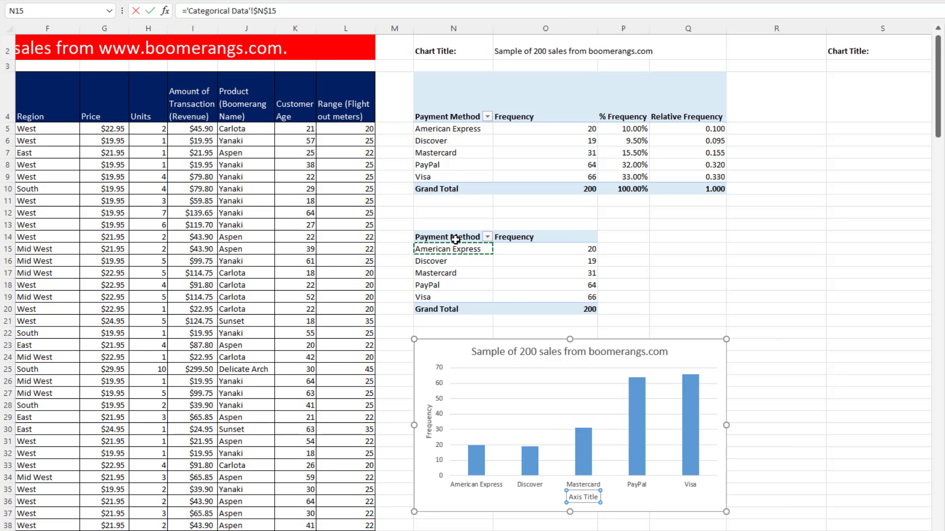
key(Return)
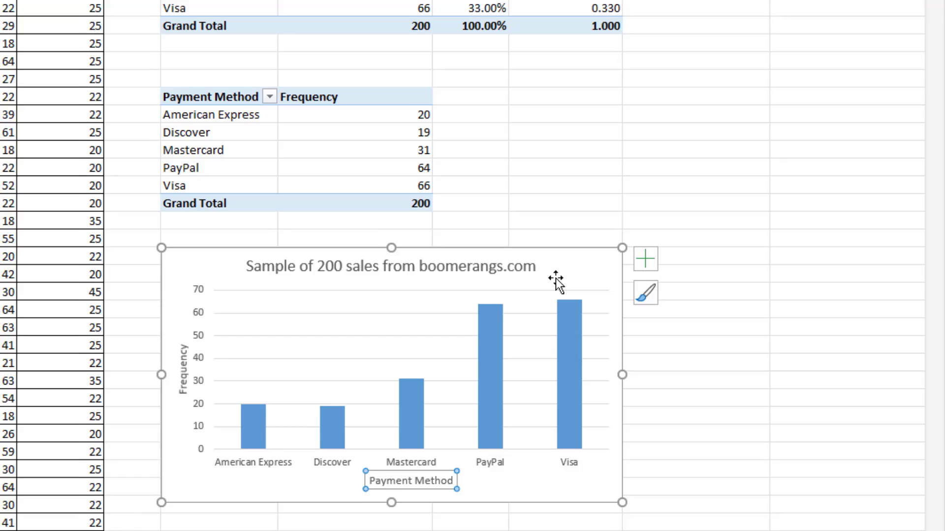
Check the chart title and axis elements, then copy the whole chart
click(586, 268)
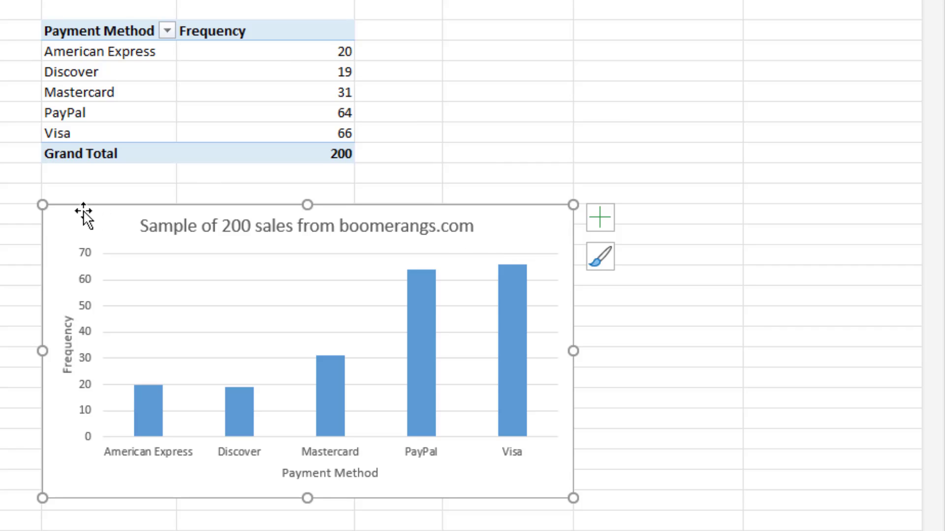
click(280, 229)
click(69, 353)
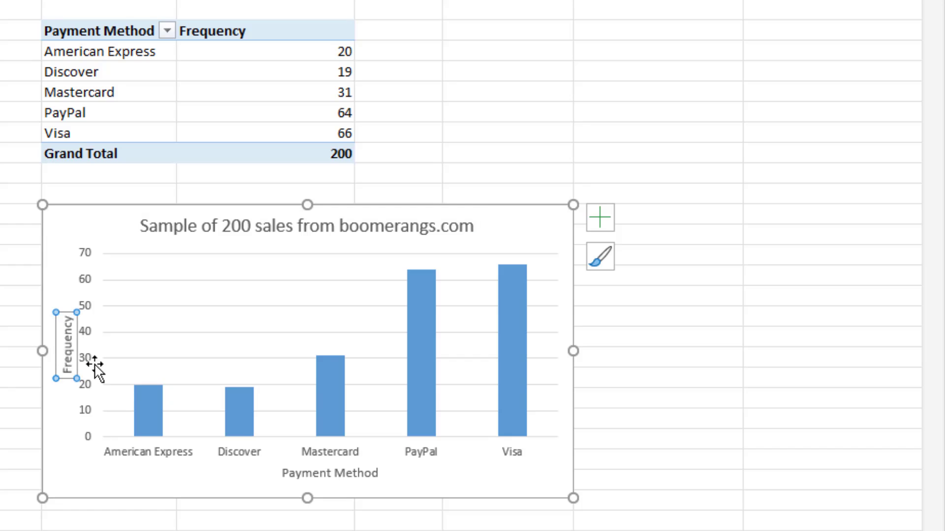
click(90, 361)
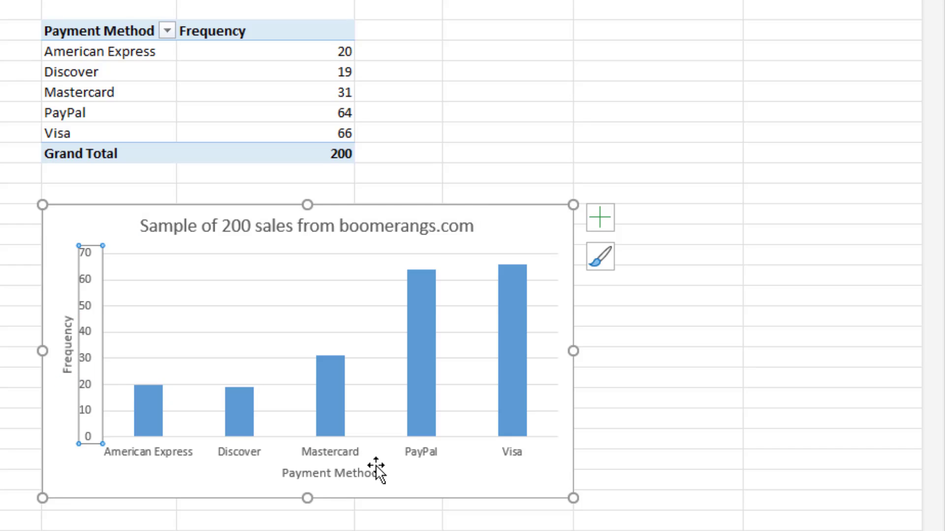
click(544, 486)
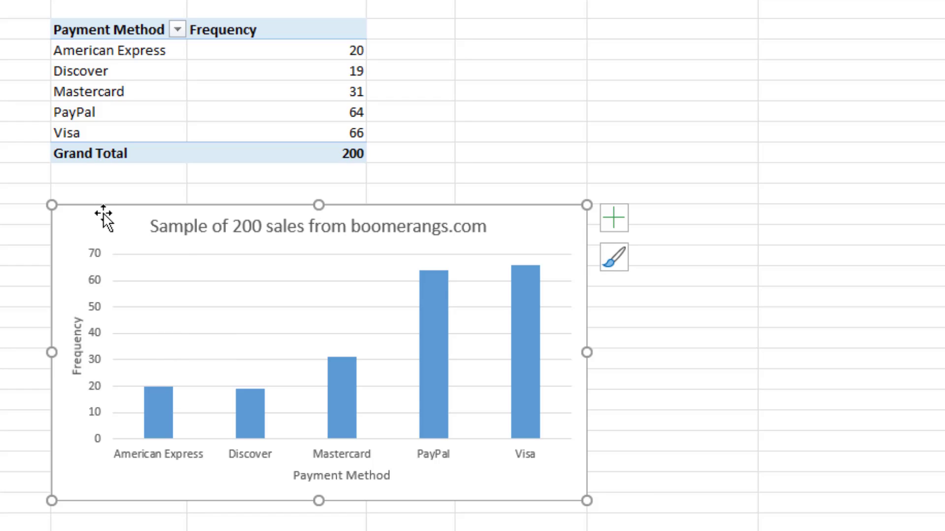
key(ctrl+c)
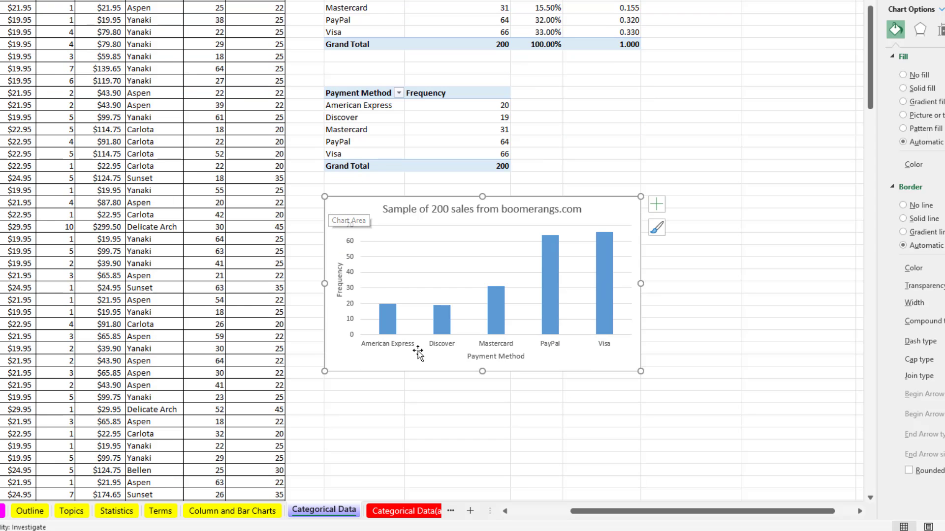
Paste a copy of the chart below and show data labels 20, 19, 31, 64, 66
click(347, 384)
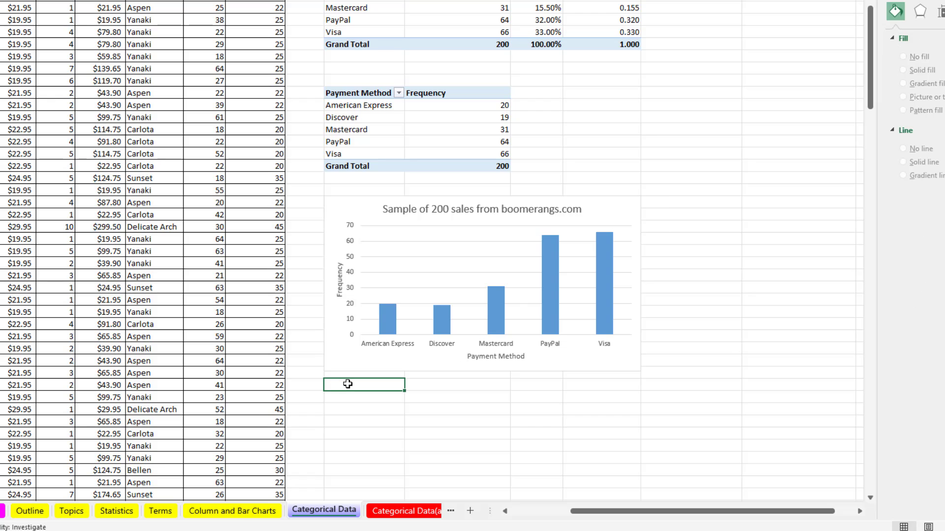
key(ctrl+v)
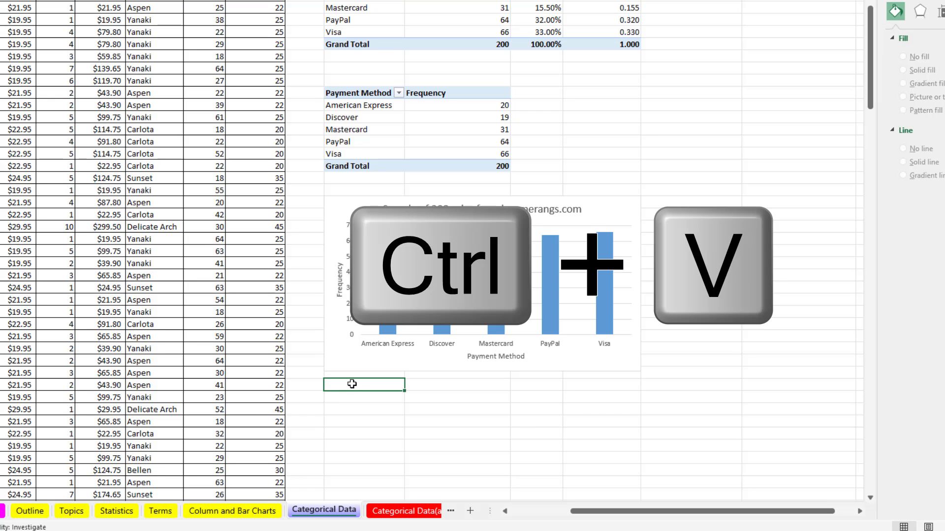
scroll(513, 387, down, 5)
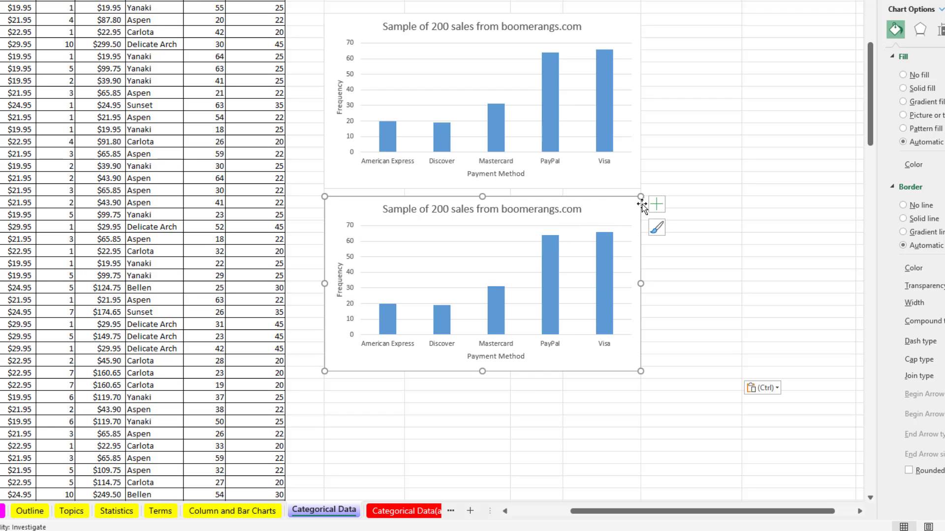
click(654, 205)
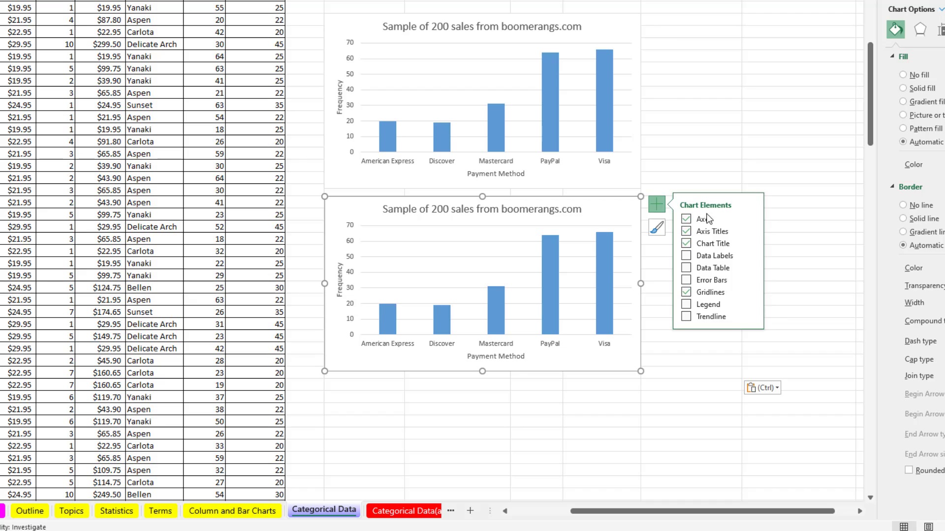
click(687, 257)
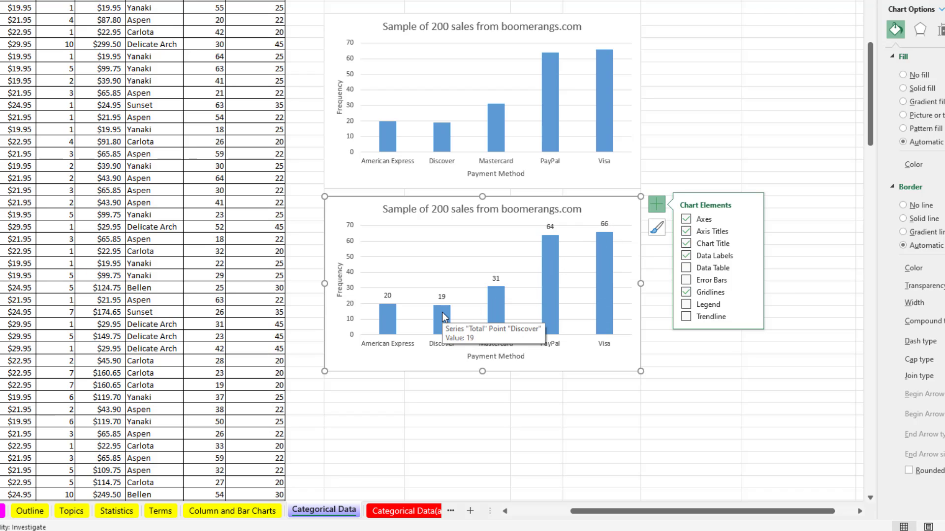
Delete the copy's vertical value axis and horizontal gridlines, then copy the chart
click(546, 229)
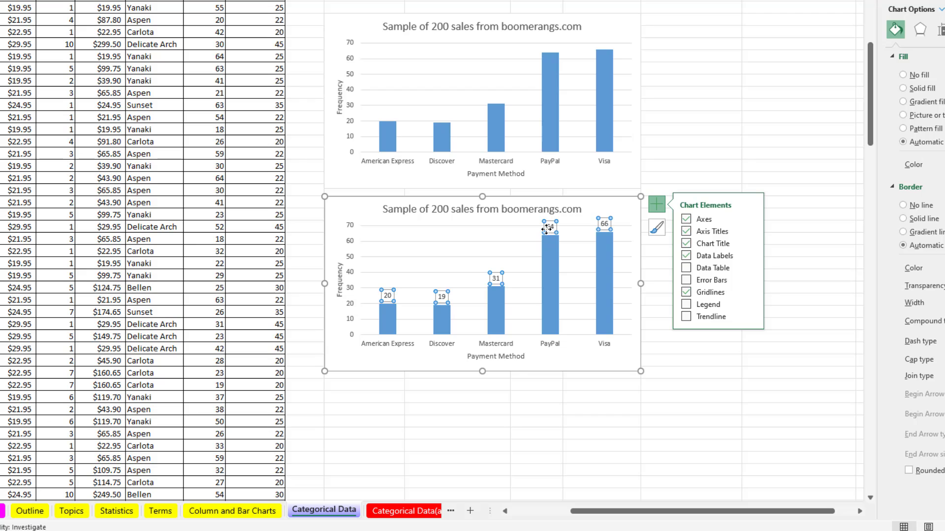
click(350, 291)
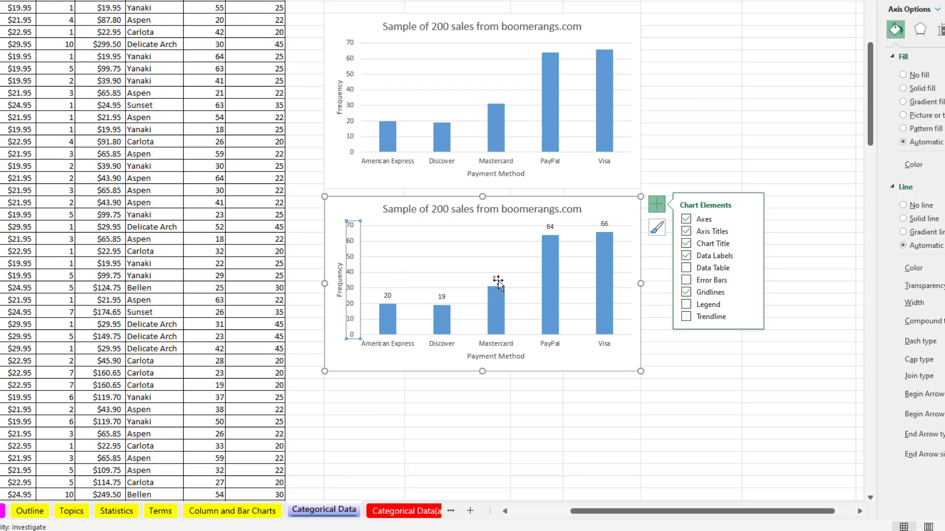
click(498, 281)
click(352, 289)
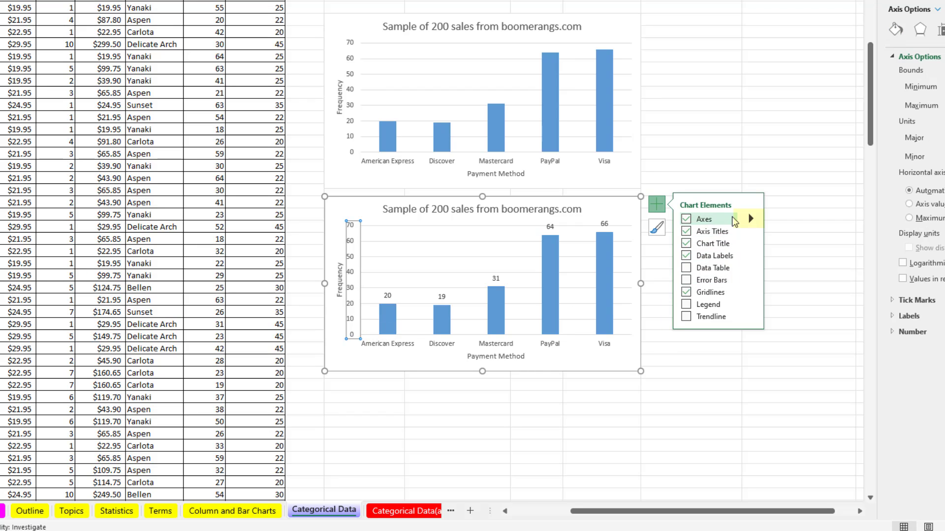
click(751, 221)
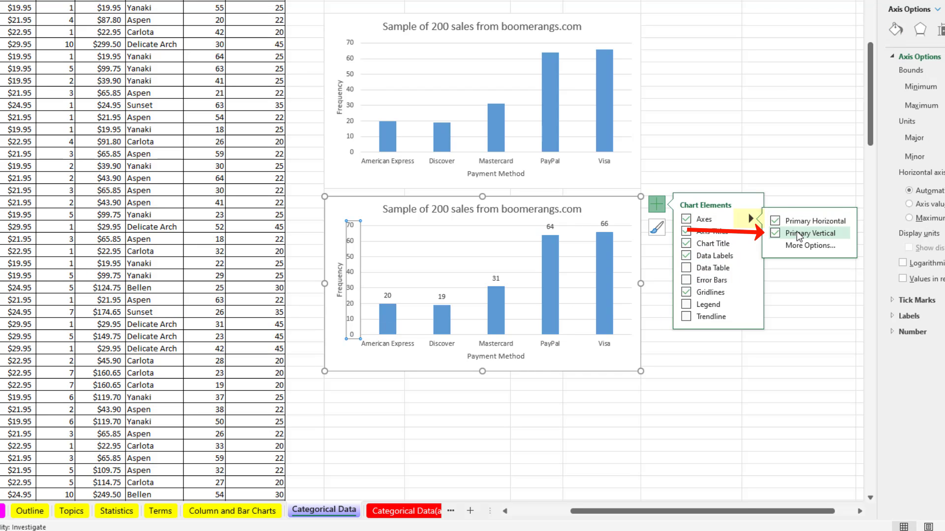
click(353, 249)
key(Delete)
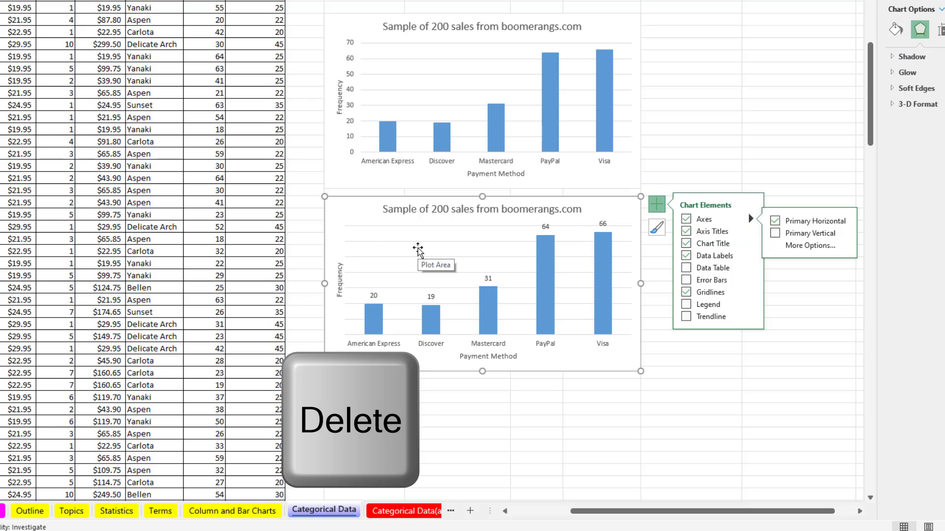
click(419, 242)
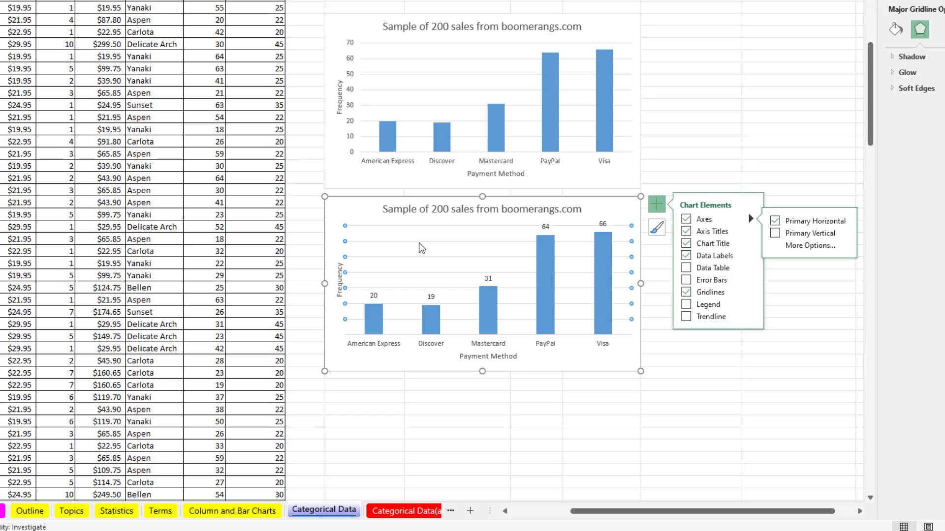
key(Delete)
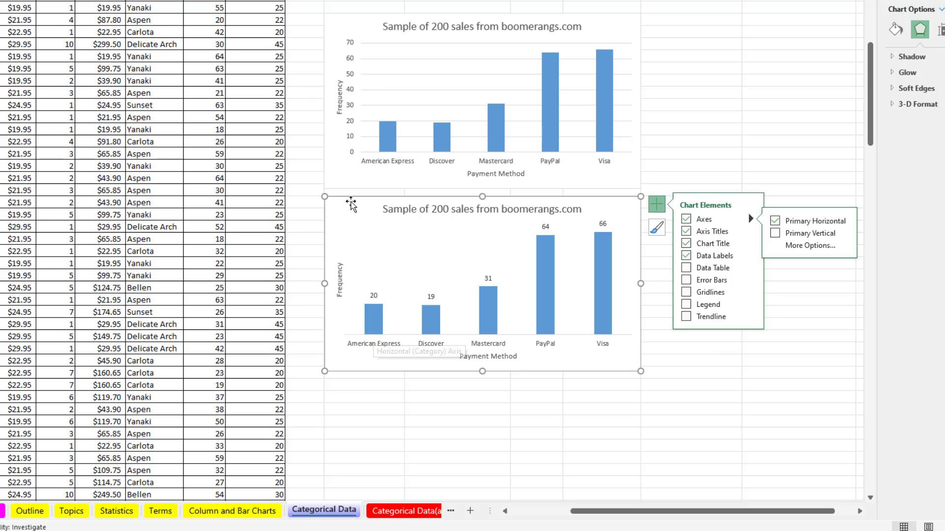
key(ctrl+c)
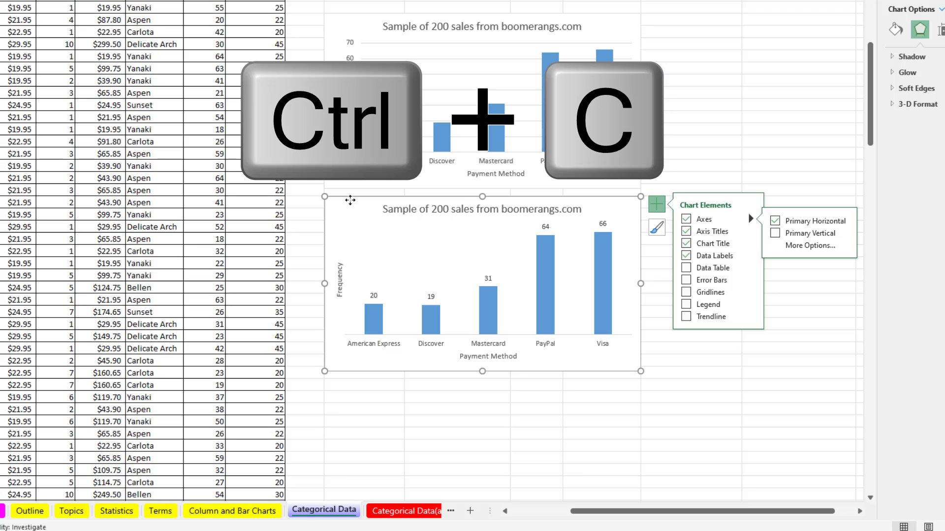
Paste another chart copy below and change its type to Clustered Bar
click(341, 385)
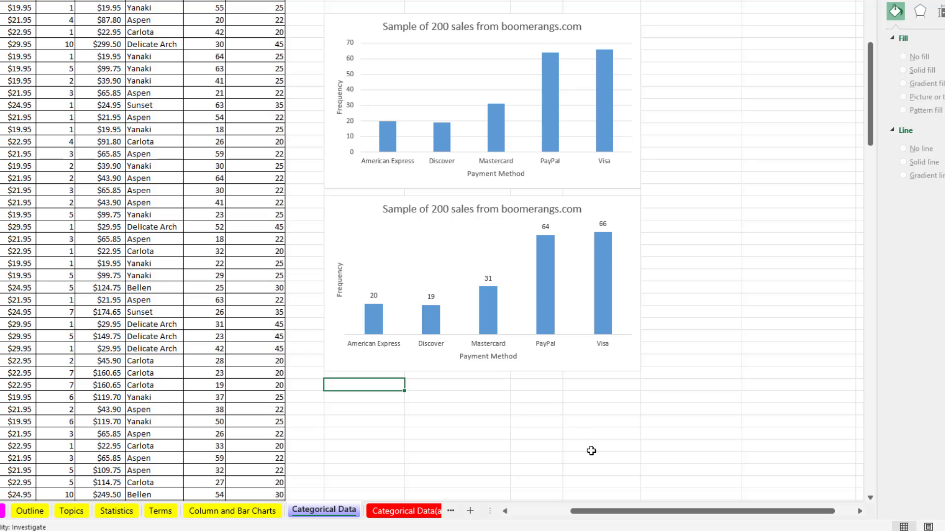
key(ctrl+v)
scroll(590, 451, down, 3)
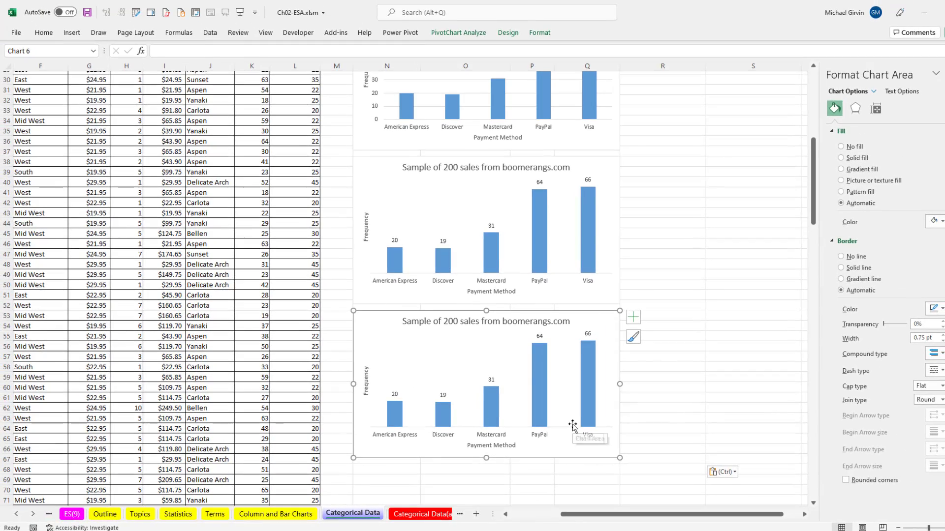
click(512, 35)
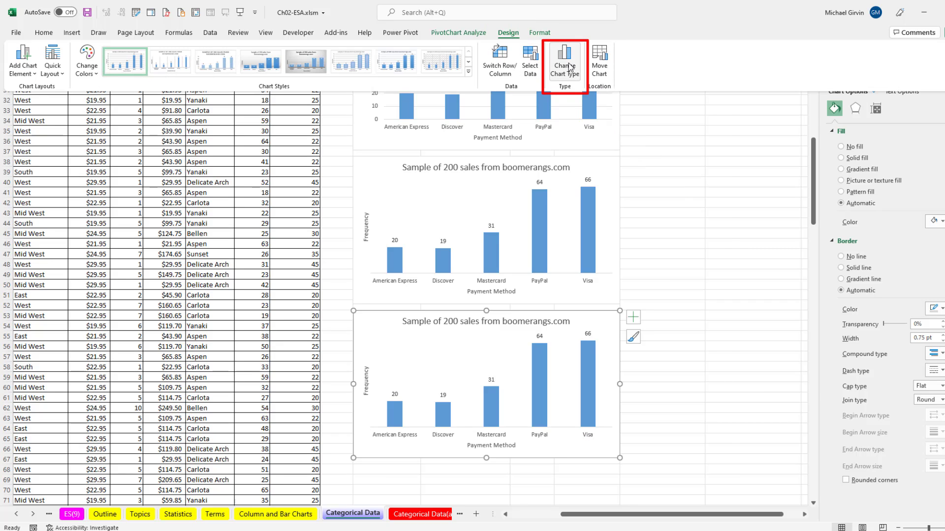
click(372, 324)
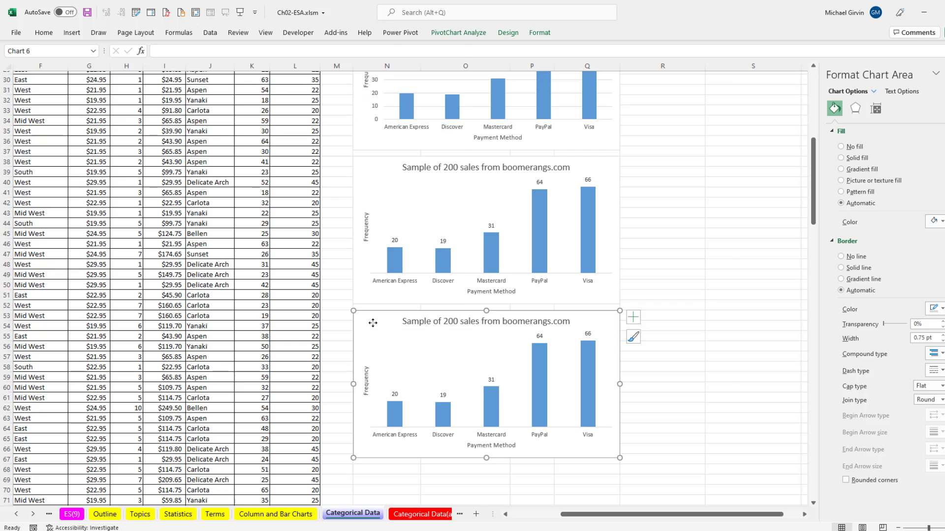
right_click(373, 323)
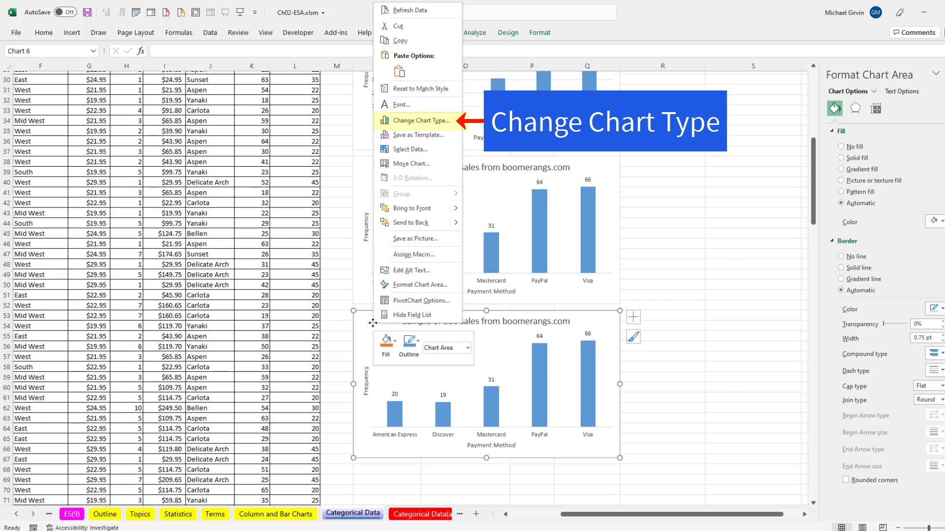
click(389, 121)
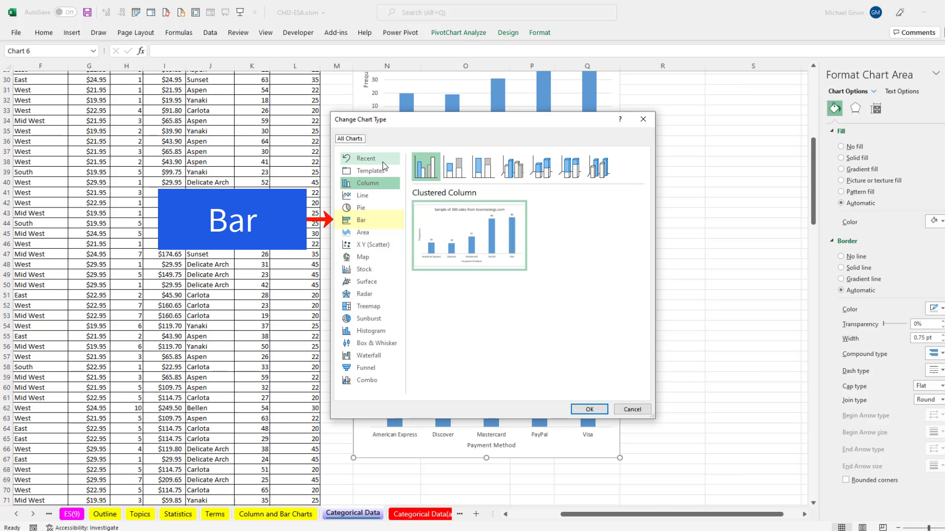
click(362, 220)
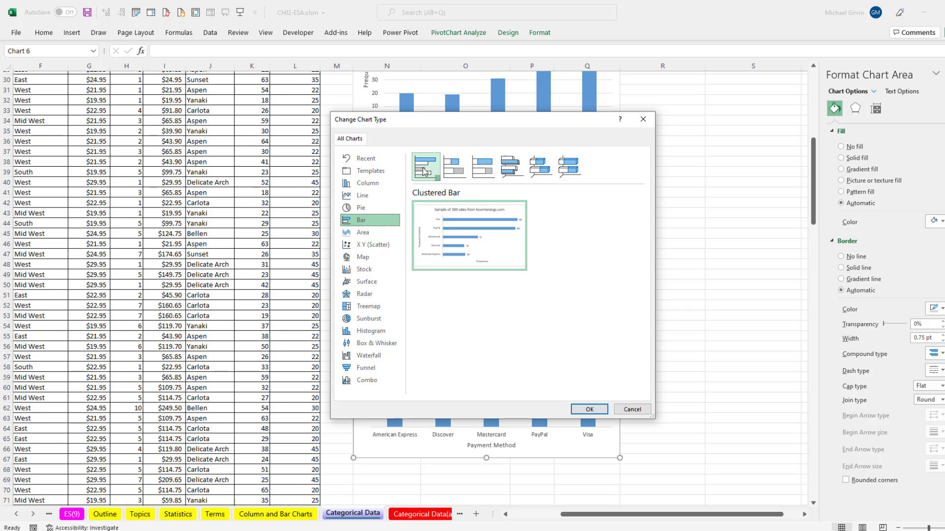
click(589, 410)
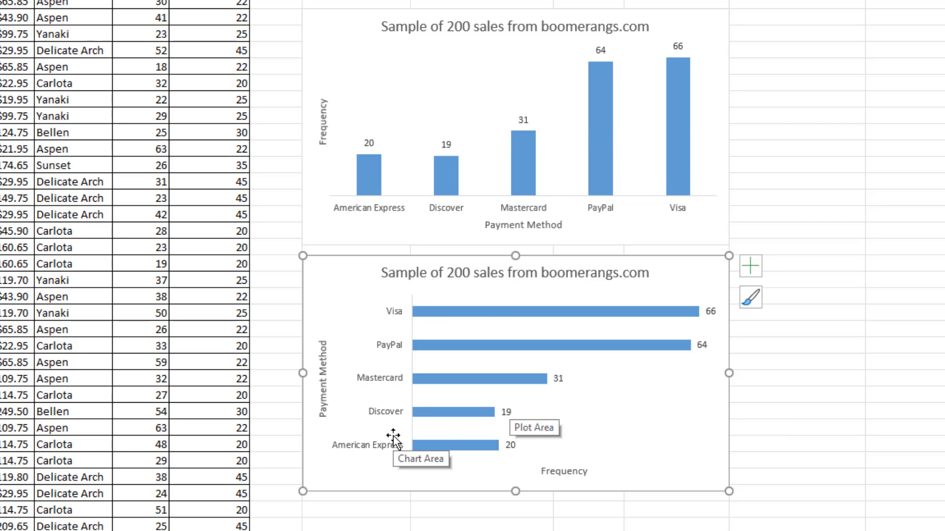
Select the bar chart's Total series, briefly opening and closing the cell formatting window
mouse_move(609, 346)
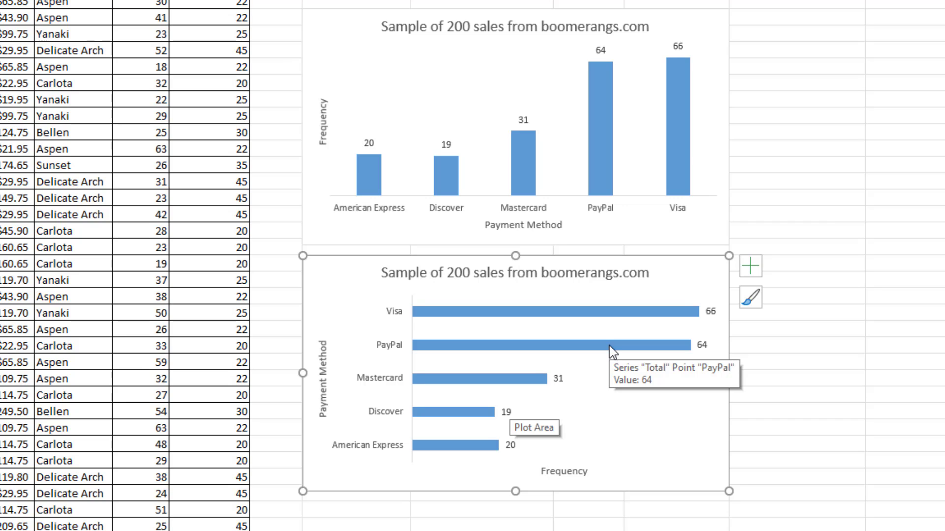
click(609, 349)
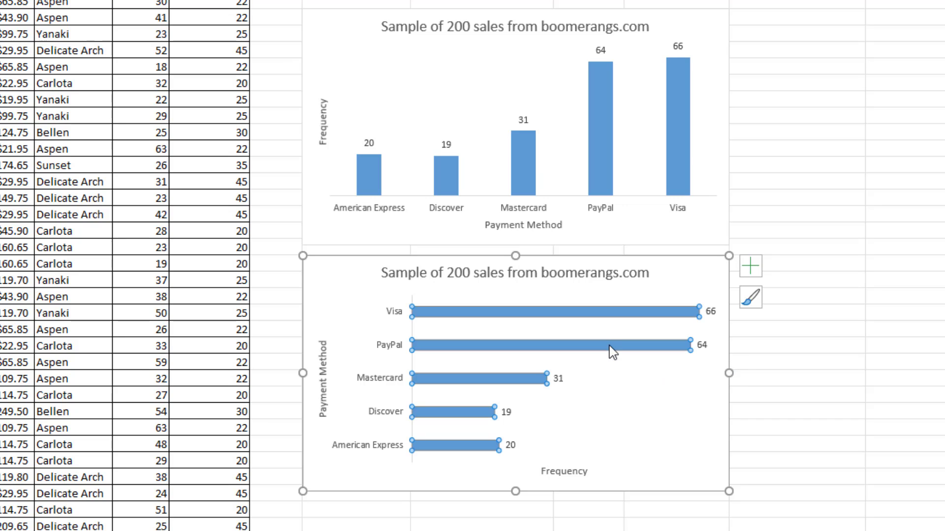
click(383, 276)
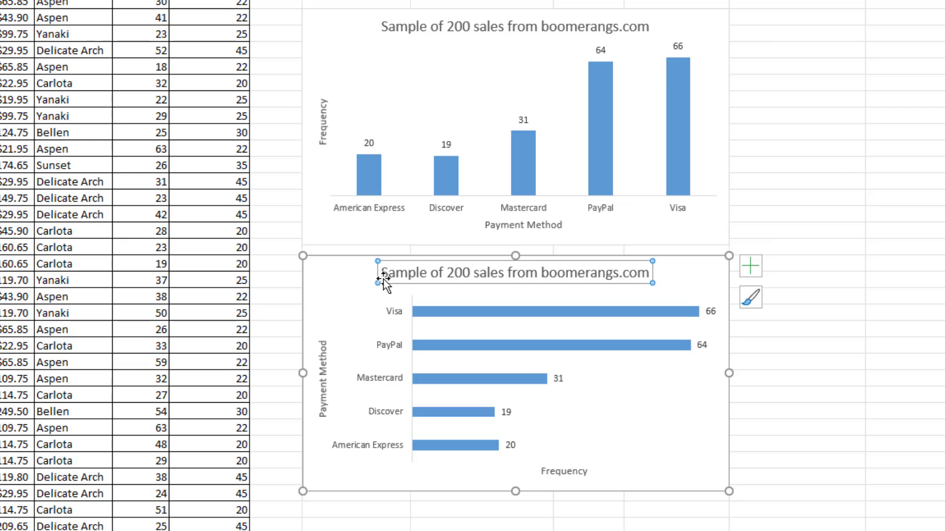
click(324, 351)
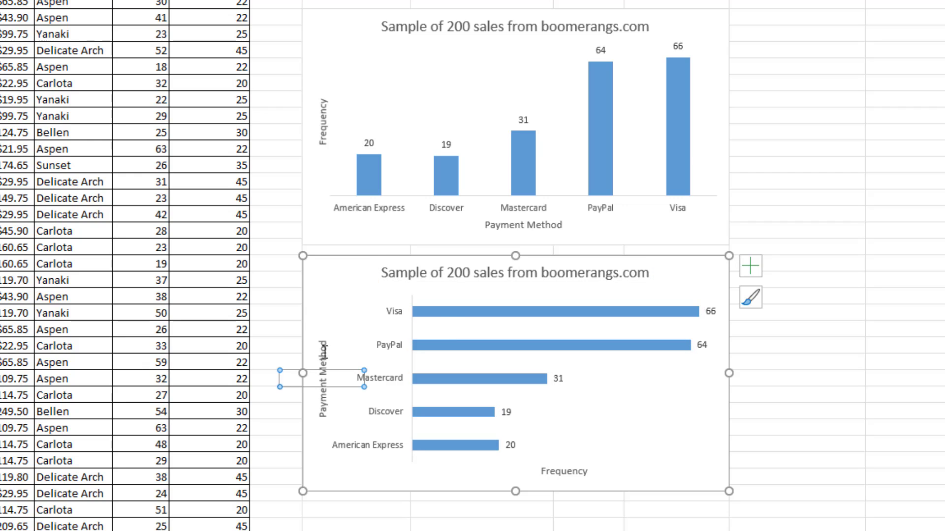
click(452, 314)
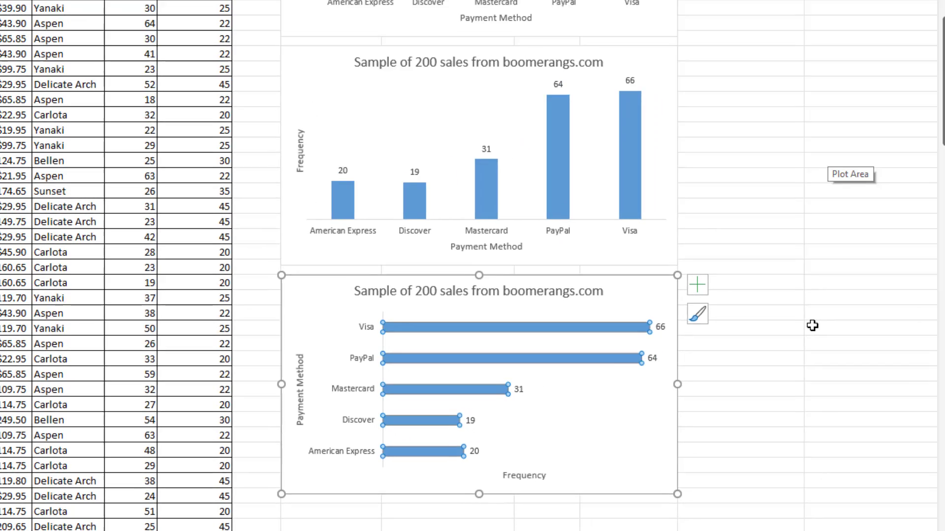
click(813, 325)
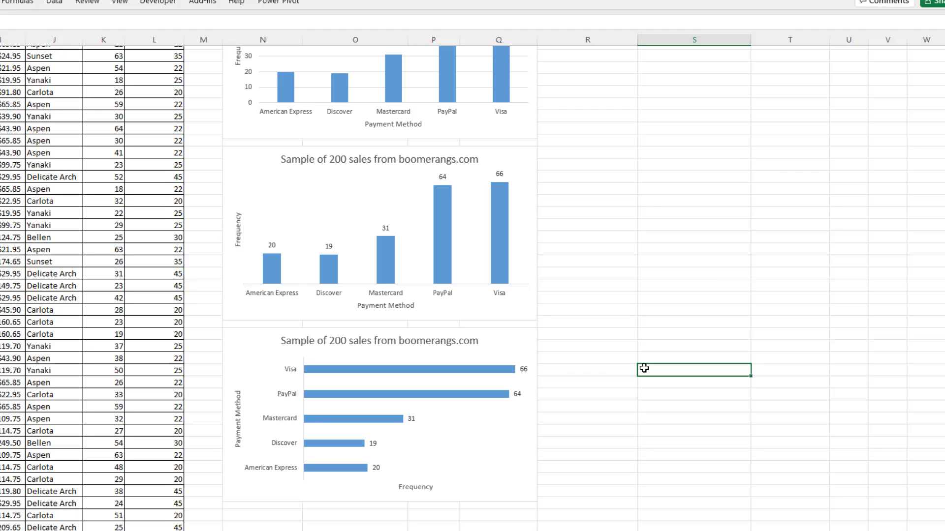
key(ctrl+1)
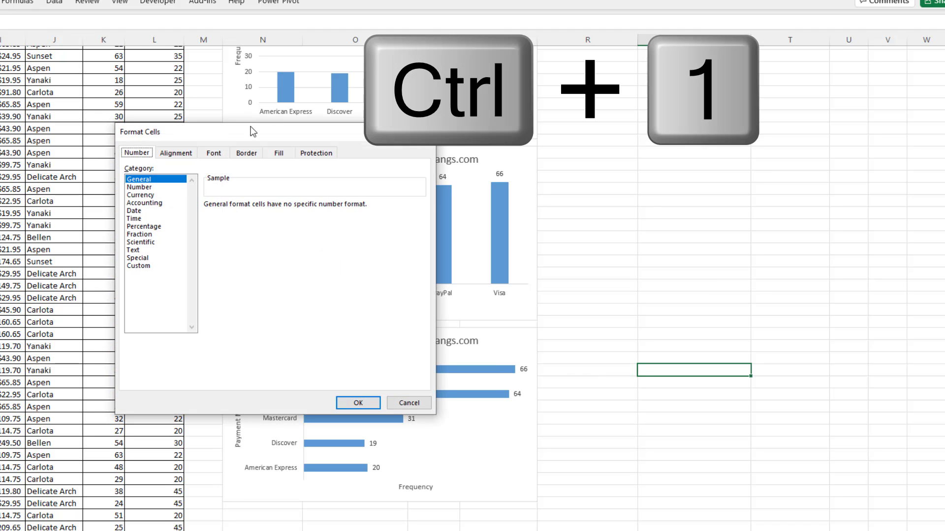
drag(256, 139, 526, 207)
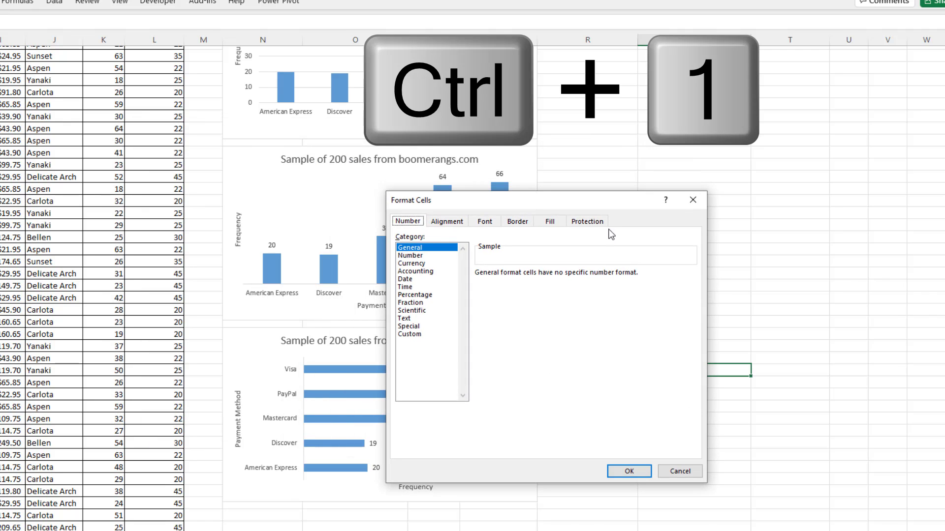
key(Escape)
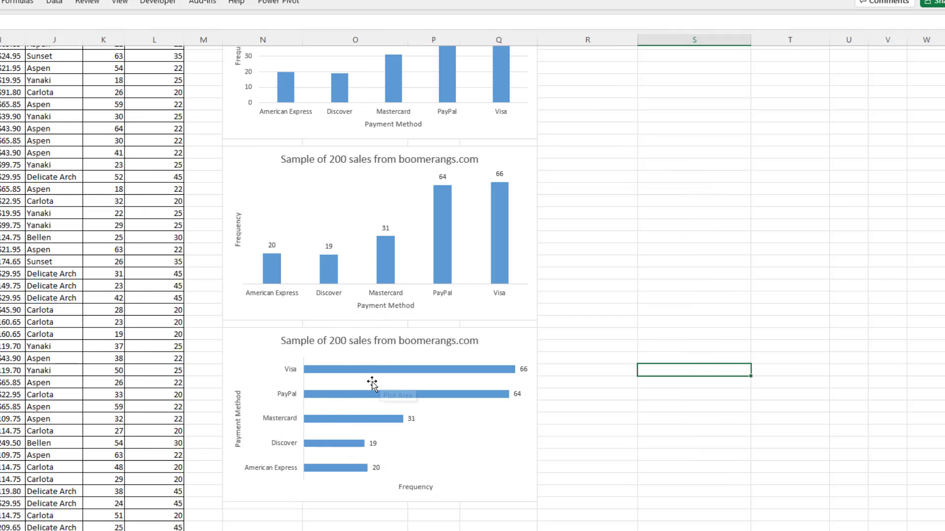
Reselect the Total series bars and open the Format Data Series pane with Ctrl+1
click(347, 370)
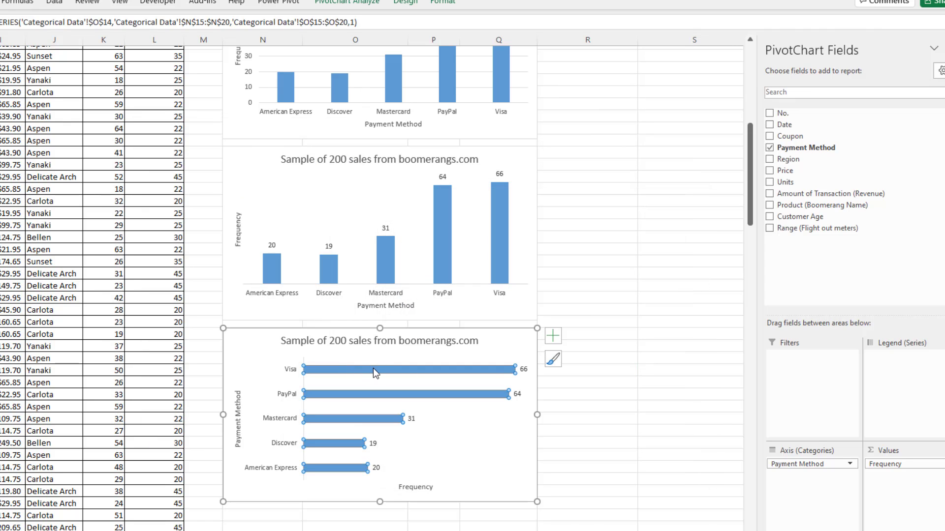
click(352, 339)
click(291, 374)
click(333, 369)
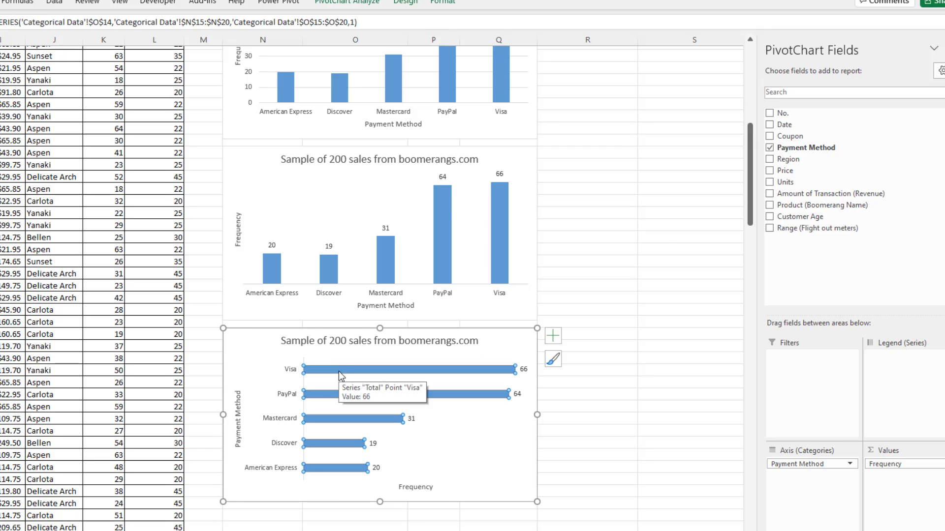
key(ctrl+1)
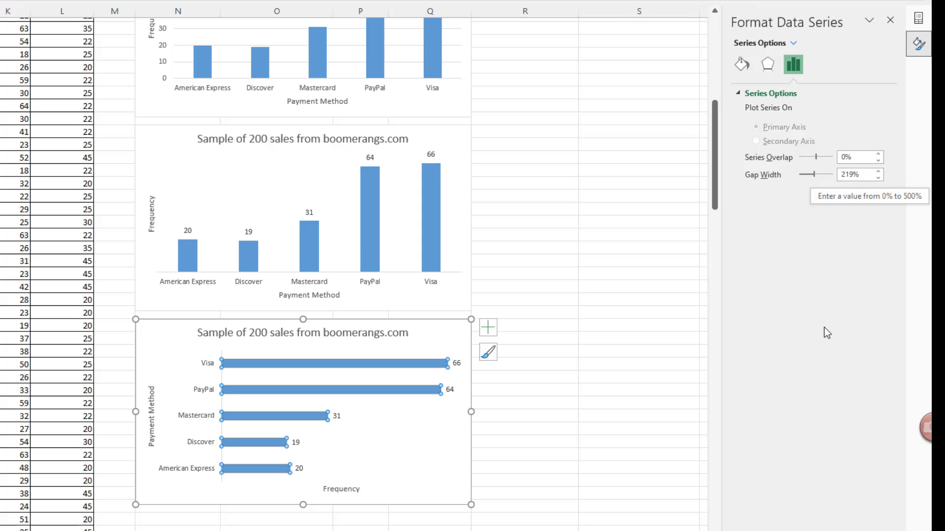
Set the bar series Gap Width to 100% and select the five data labels
click(768, 64)
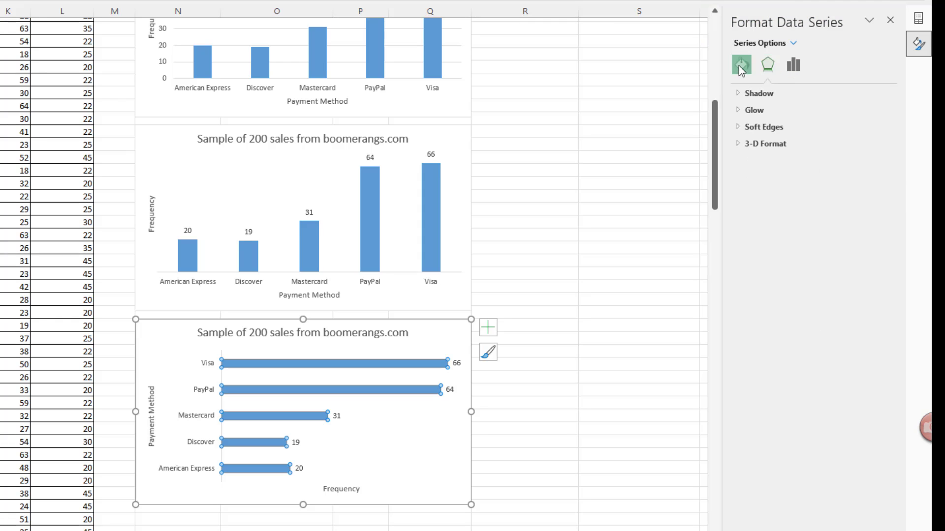
click(742, 66)
click(792, 69)
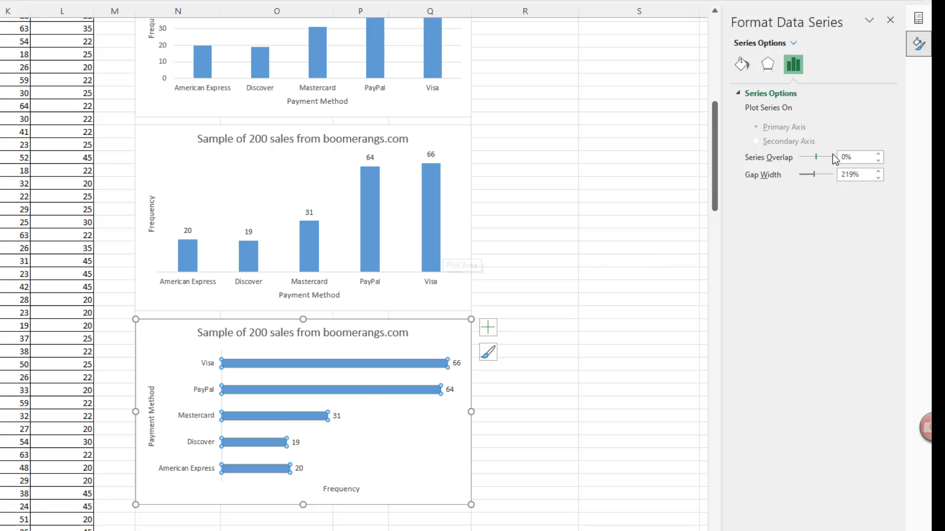
drag(814, 176, 813, 176)
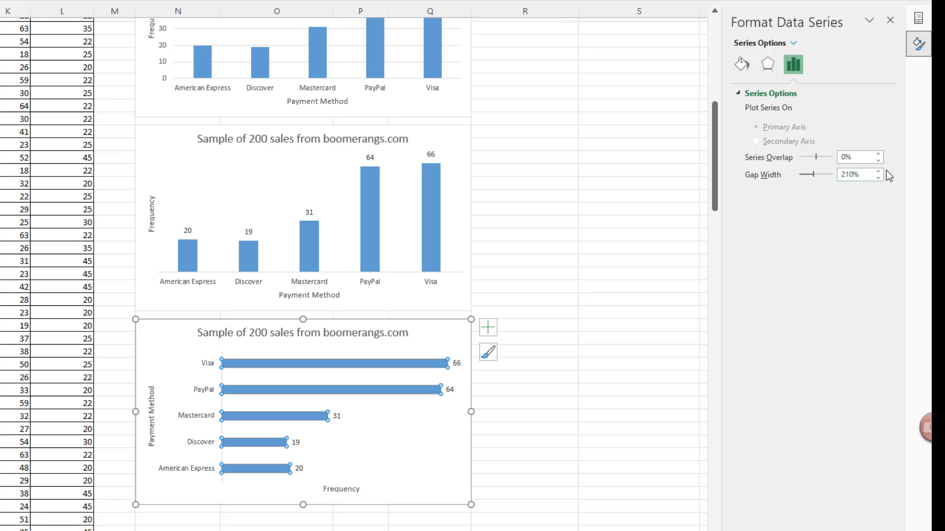
click(853, 176)
click(766, 176)
text(1)
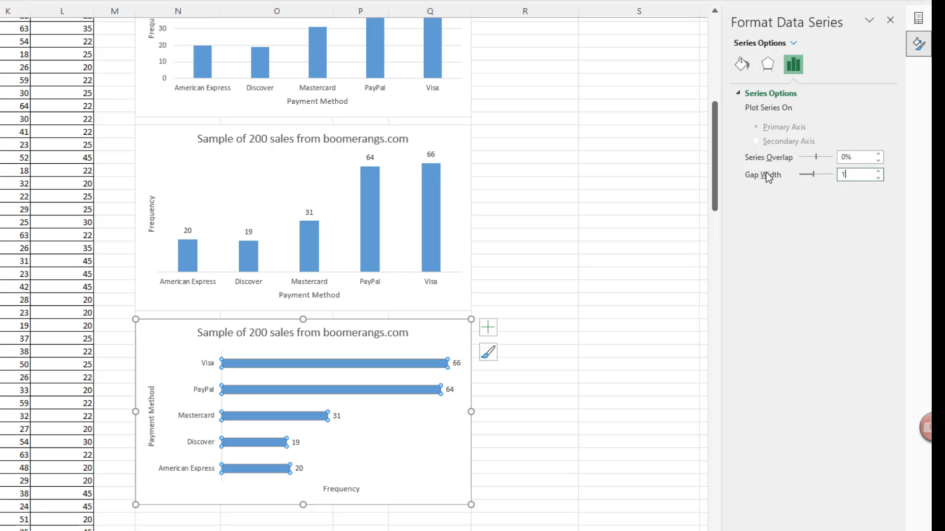
text(00)
key(Tab)
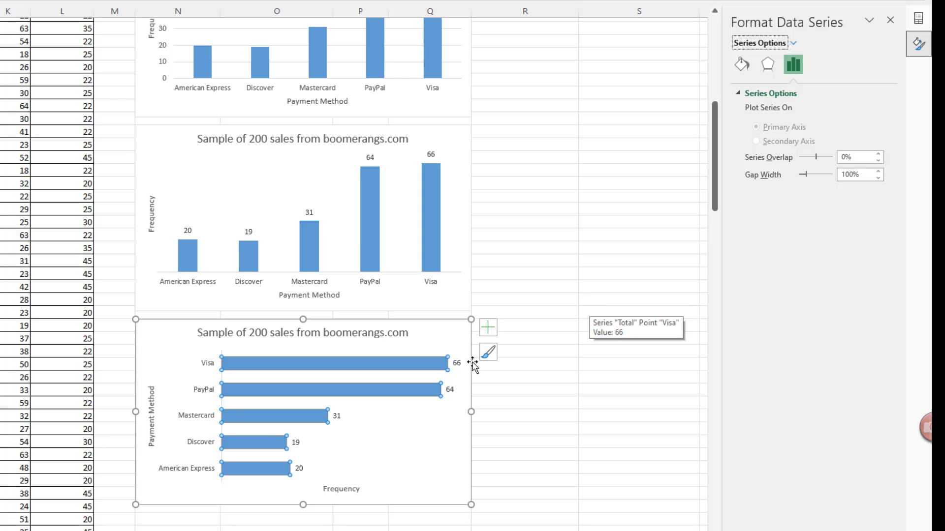
click(457, 364)
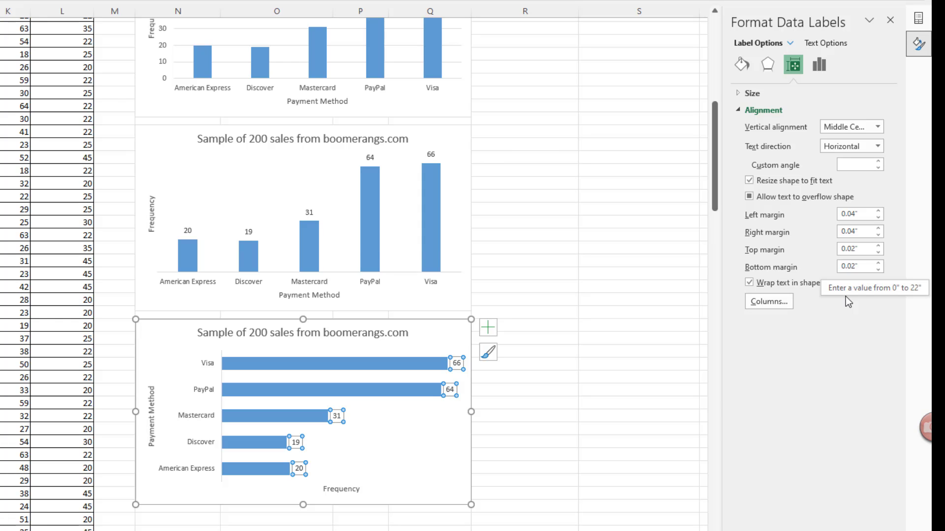
Position the bar chart's data labels at Inside End with White font colour
key(ctrl+1)
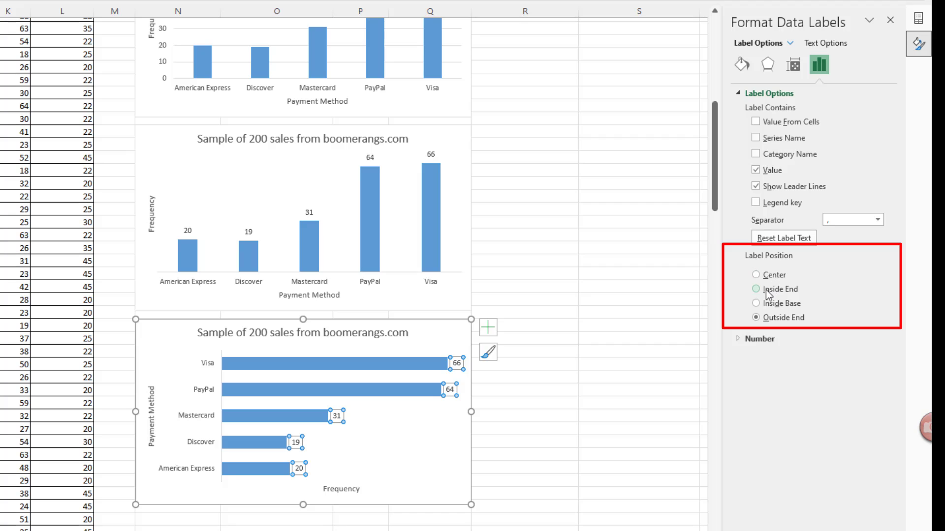
click(756, 289)
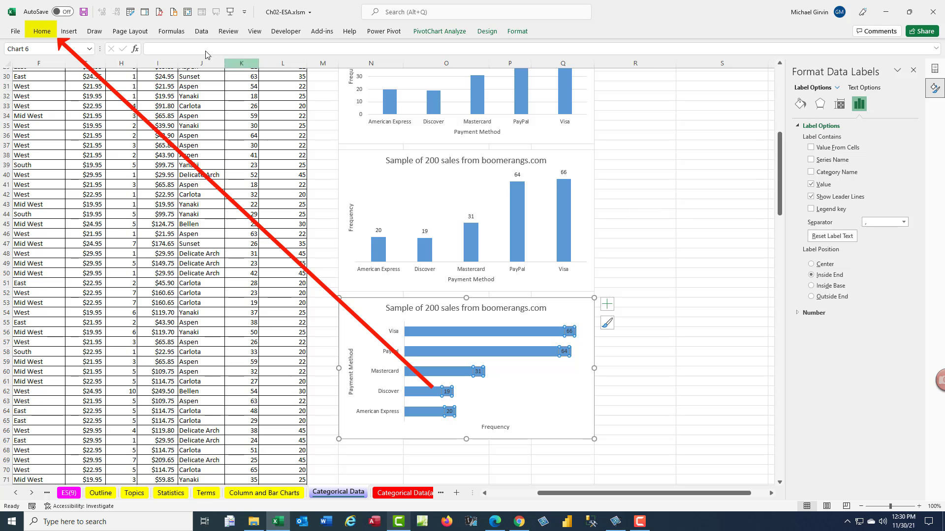
click(42, 32)
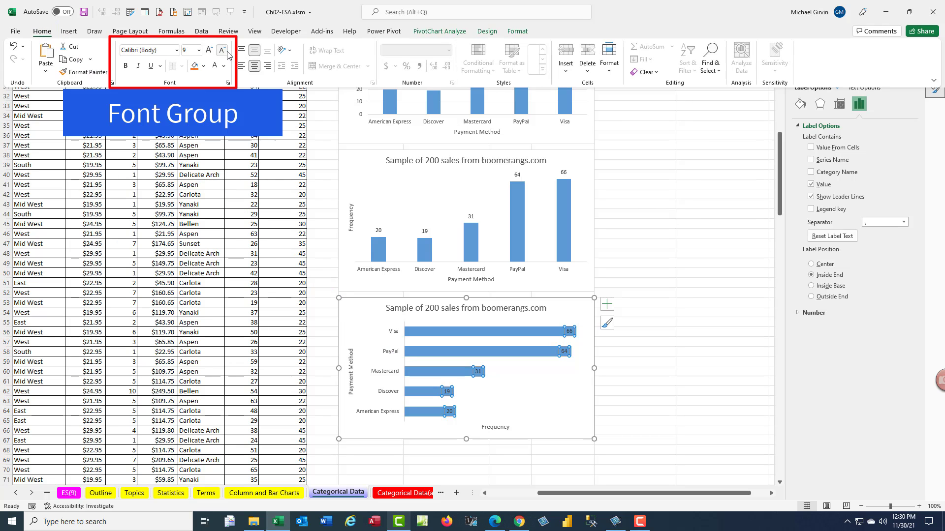
click(224, 66)
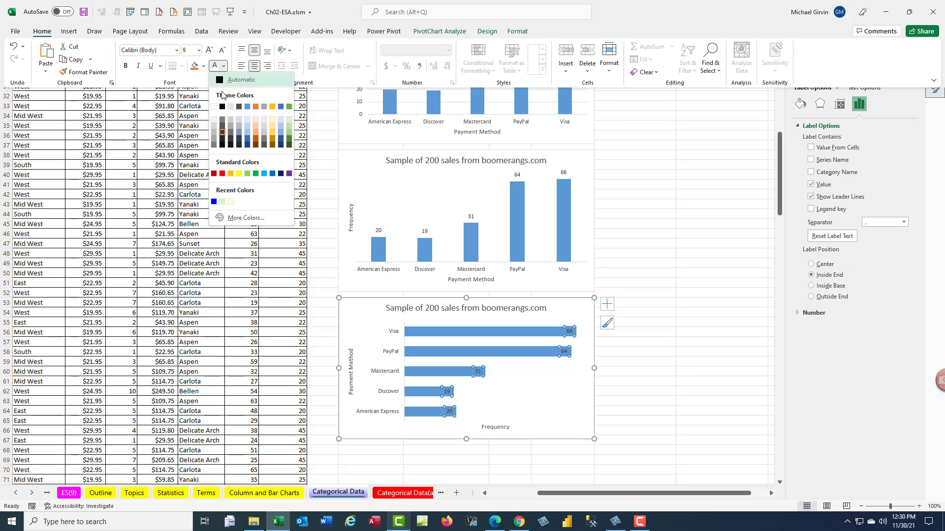
click(214, 107)
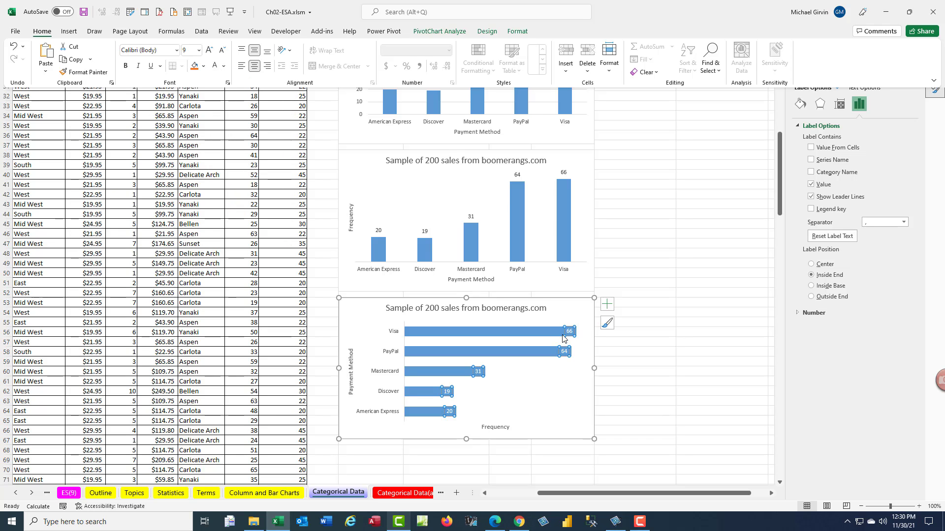
Copy the payment-method frequency pivot table and paste it into an empty cell to the right
click(584, 413)
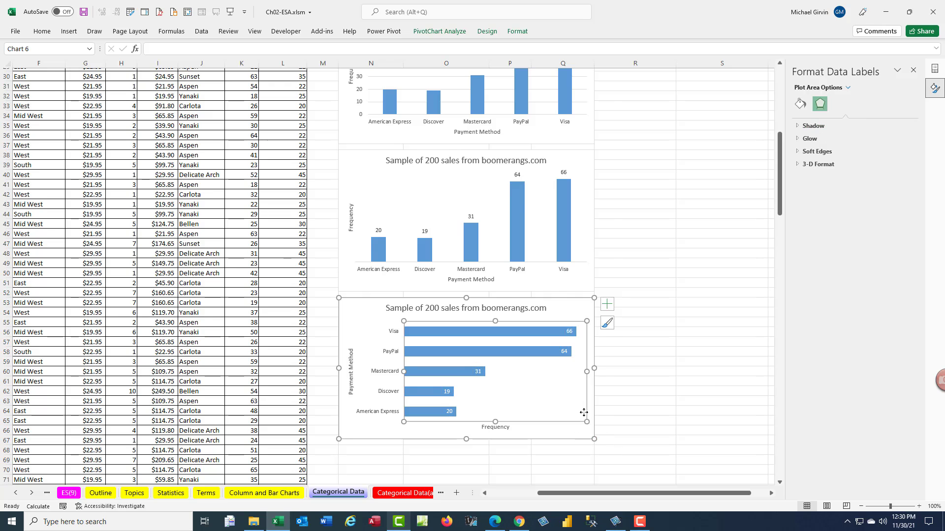
scroll(597, 413, up, 1)
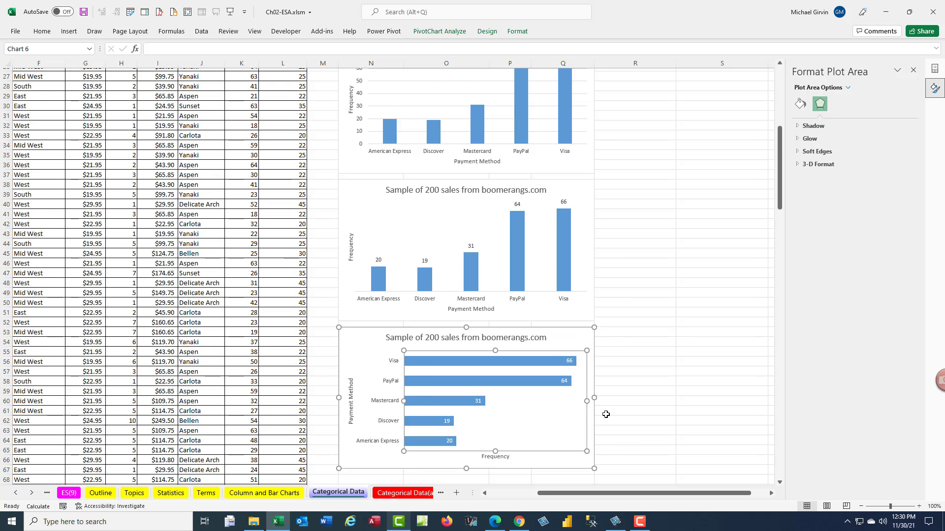
ctrl+scroll(606, 414, down, 1)
ctrl+scroll(606, 414, down, 1)
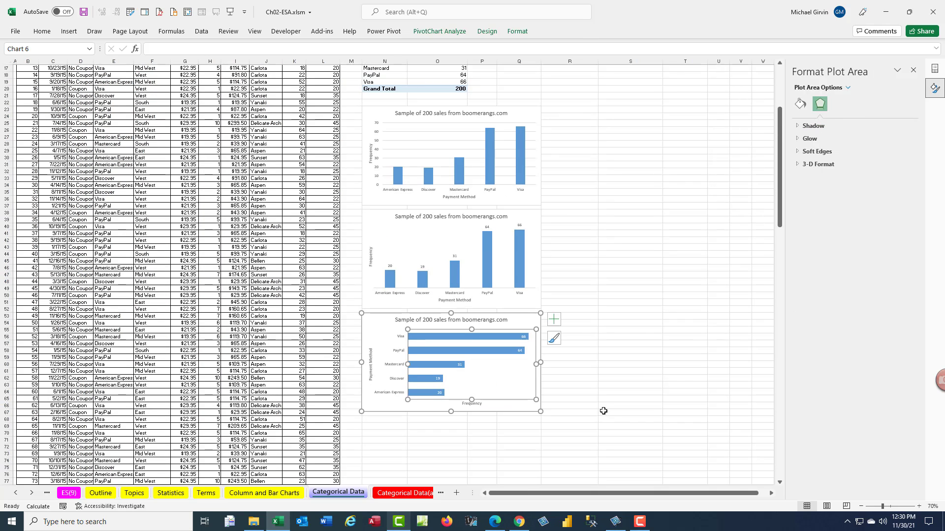
scroll(603, 411, up, 2)
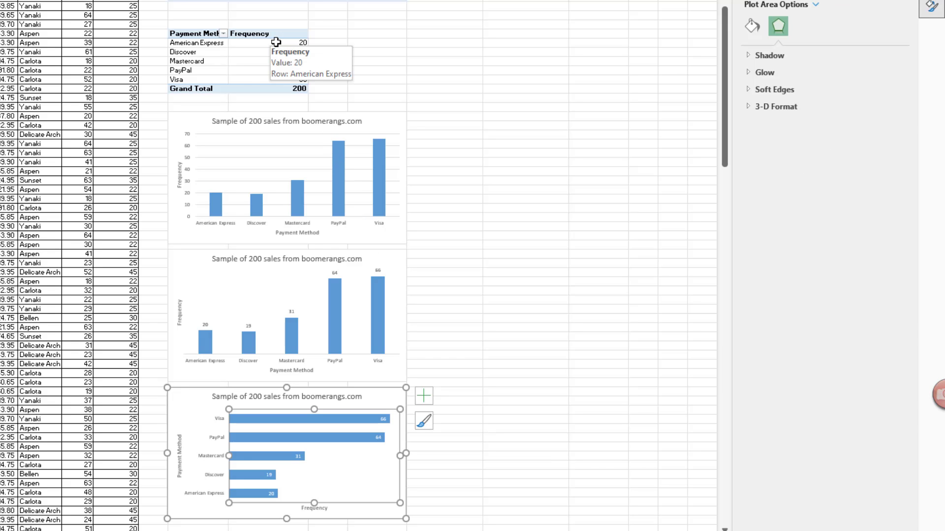
click(205, 43)
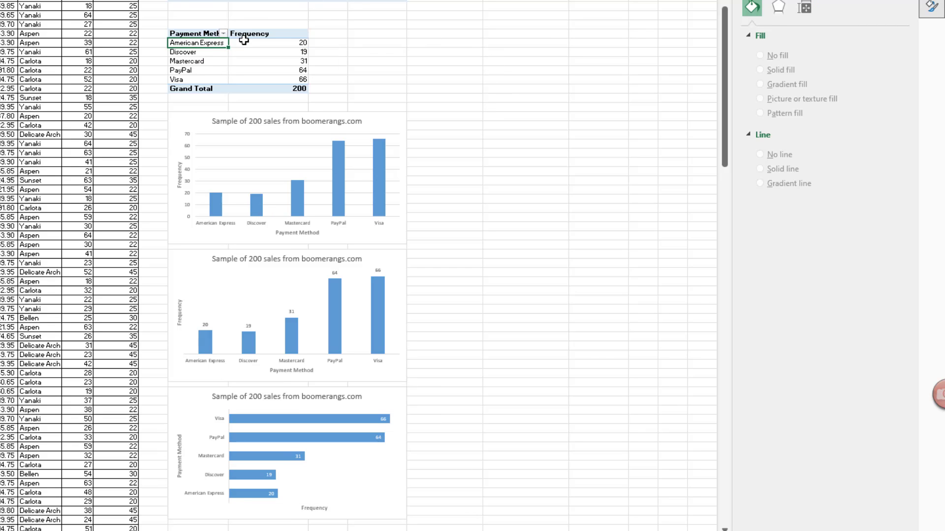
drag(211, 33, 276, 85)
key(ctrl+c)
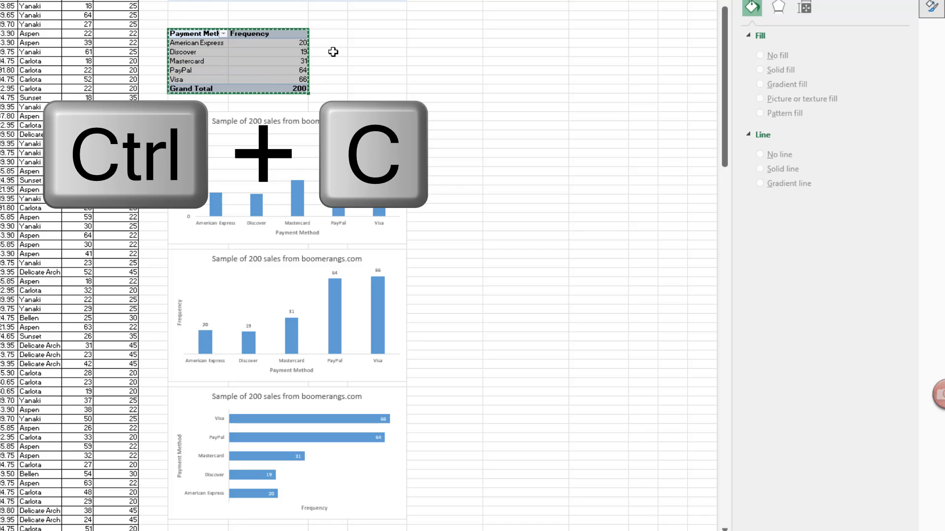
click(387, 36)
key(ctrl+v)
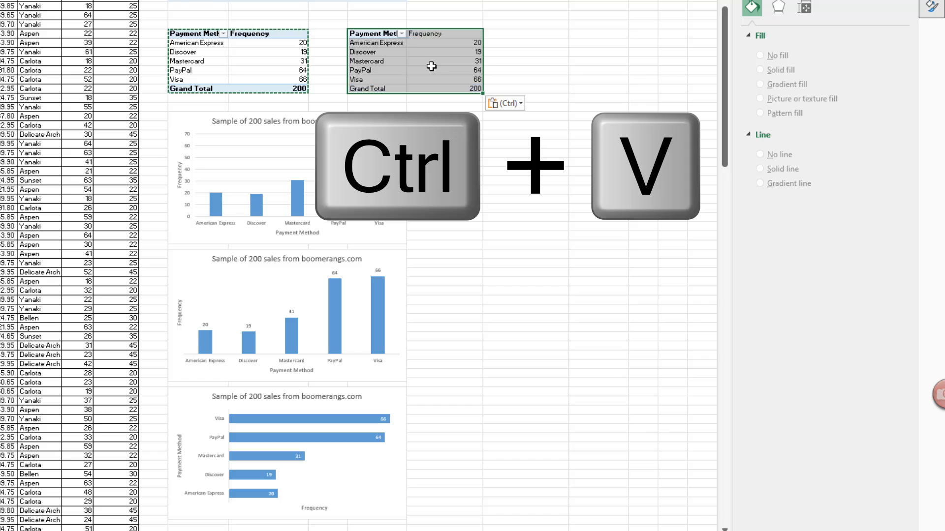
Show the pasted pivot's values as % of Column Total
click(450, 60)
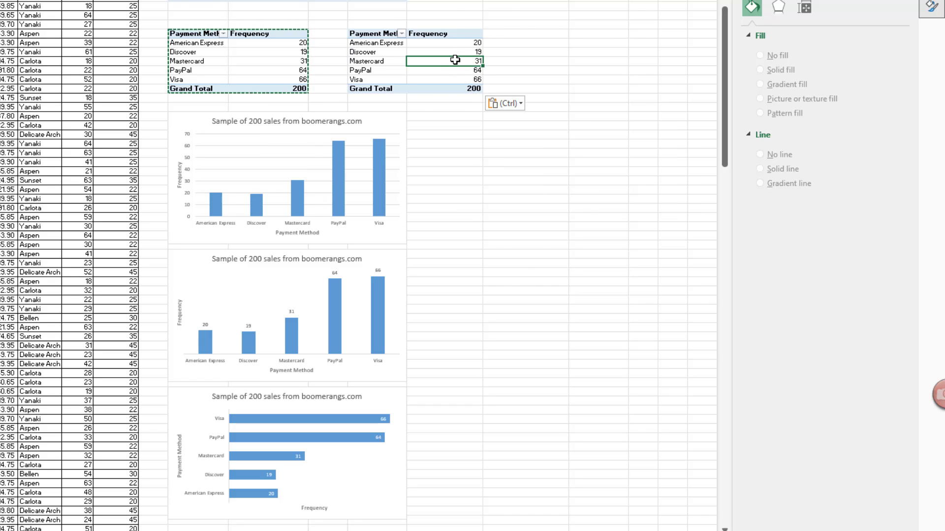
right_click(450, 59)
mouse_move(521, 203)
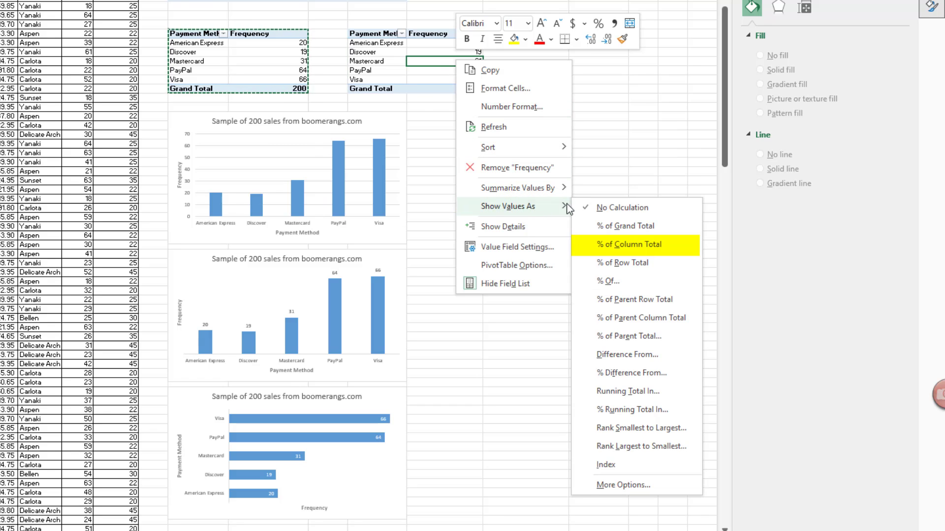
click(636, 246)
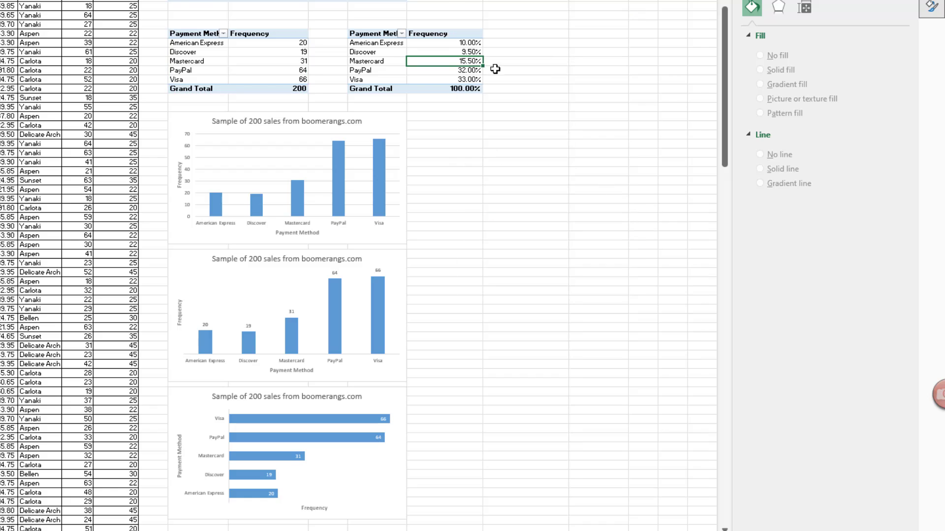
click(443, 35)
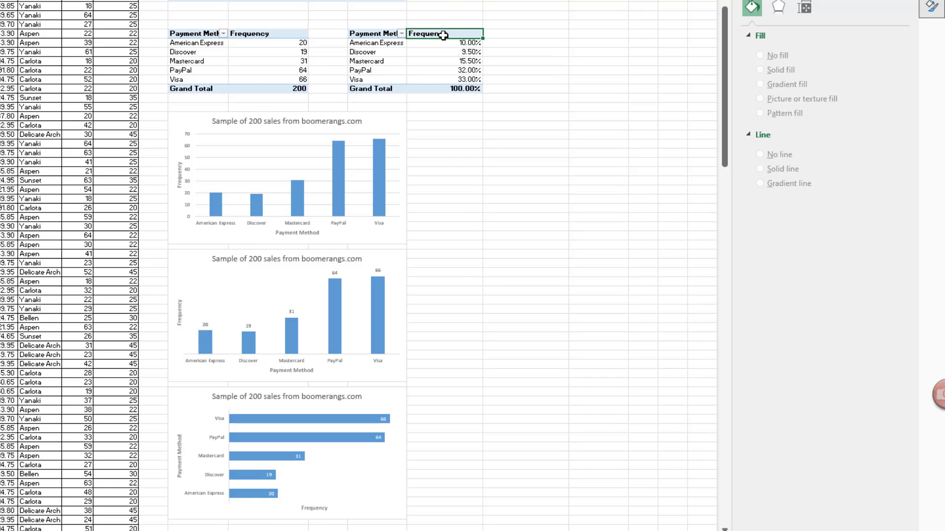
double_click(453, 35)
Rename the pasted pivot's value field to '% Frequency' in Value Field Settings
double_click(443, 33)
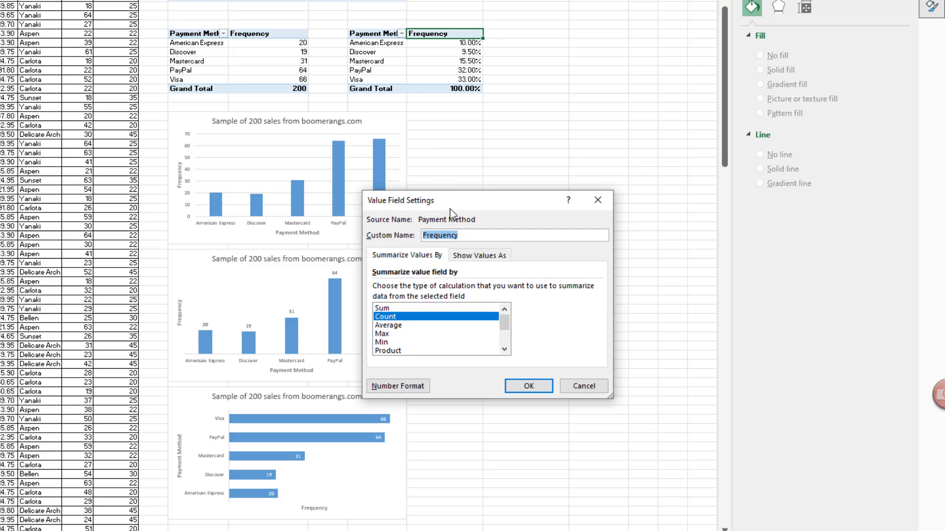
drag(450, 208, 320, 141)
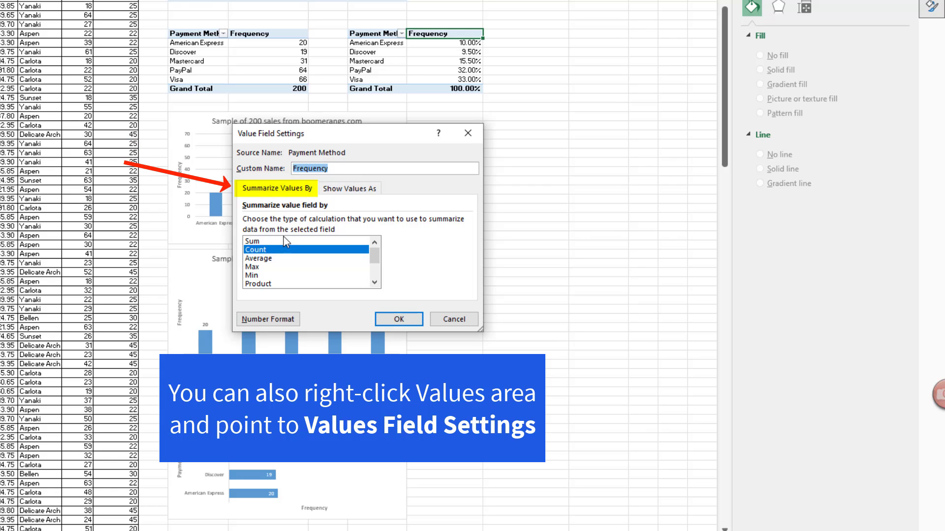
click(341, 190)
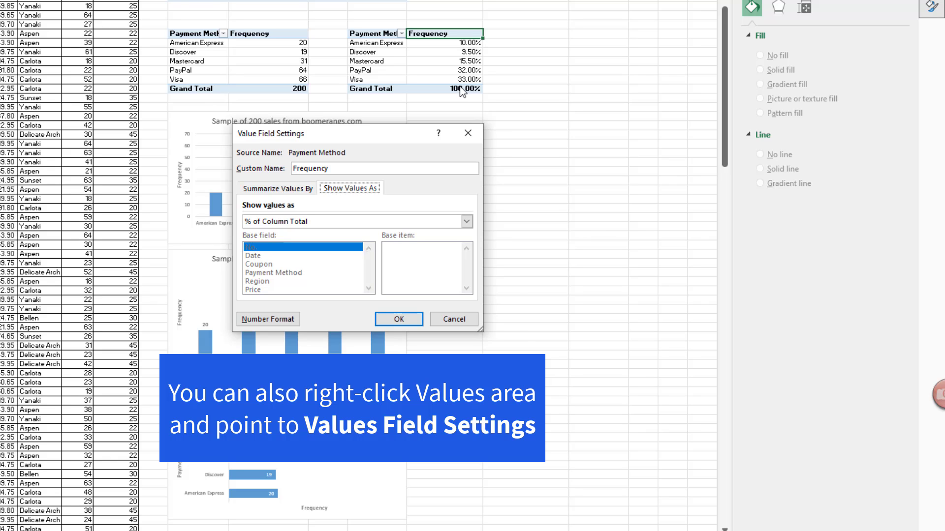
click(295, 169)
text(%)
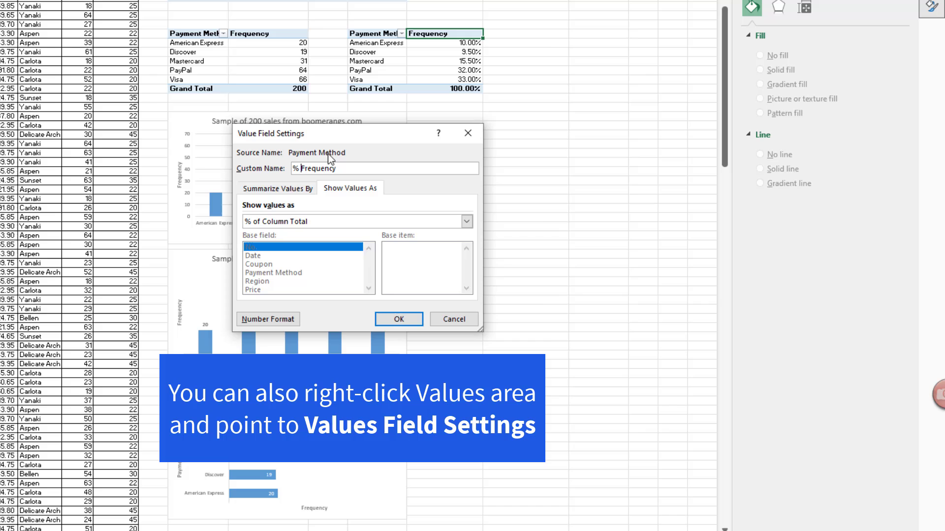
click(399, 319)
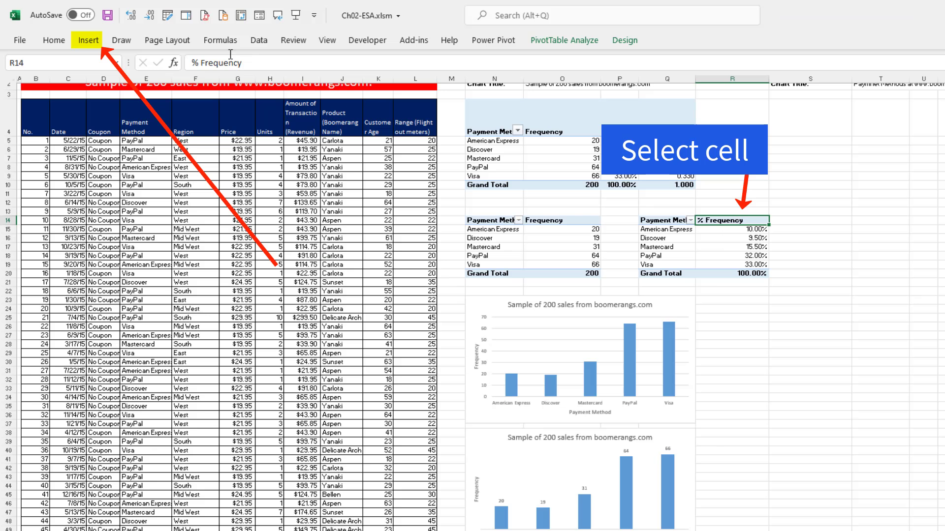
Insert a Clustered Bar PivotChart of % Frequency and move it beside the column chart
click(87, 39)
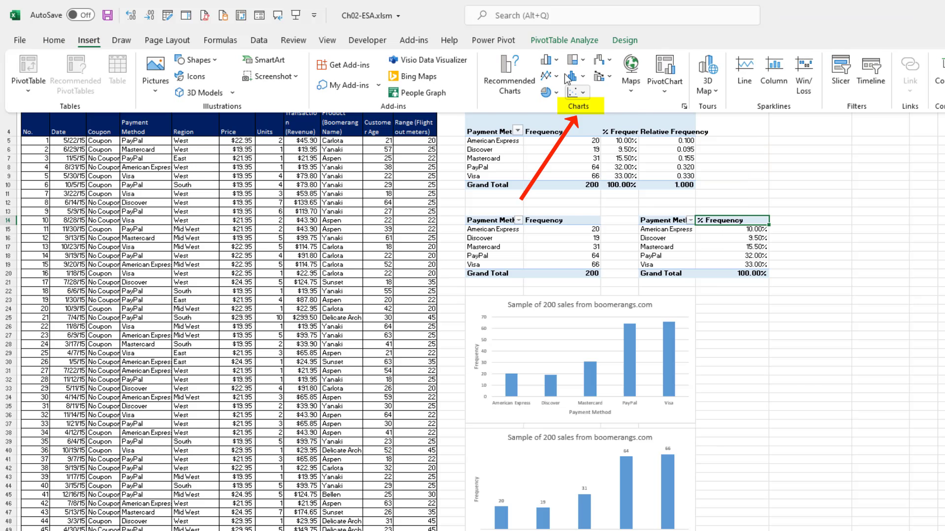
click(556, 59)
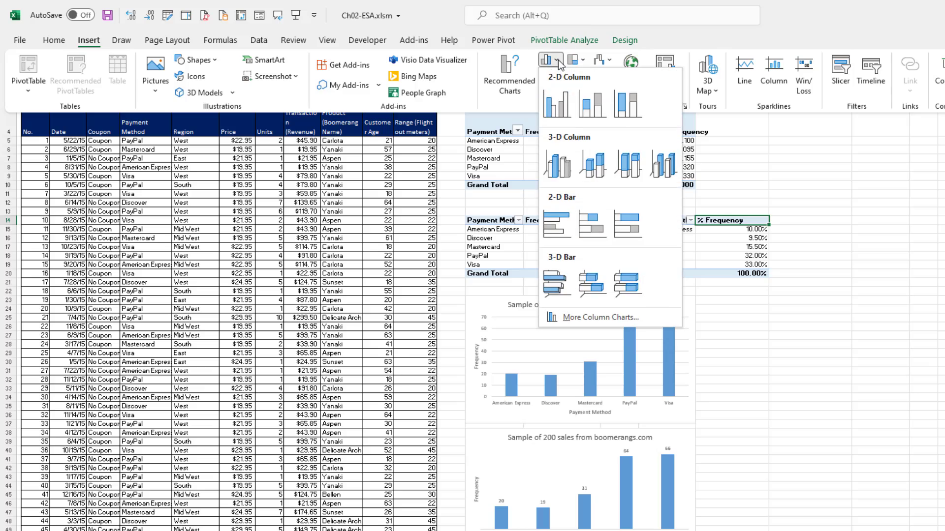
click(551, 234)
drag(427, 291, 733, 289)
Hide all field buttons on the new bar chart and delete its Total legend
right_click(728, 293)
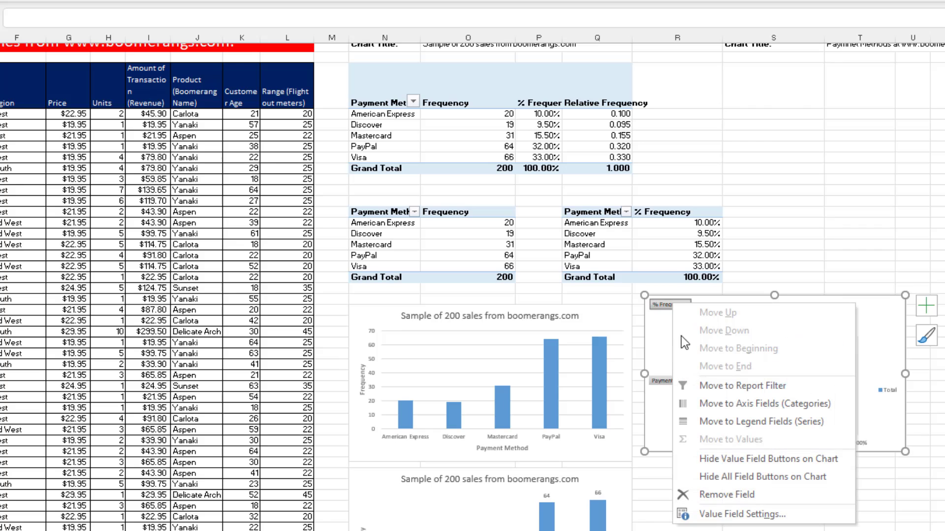
click(729, 474)
click(885, 386)
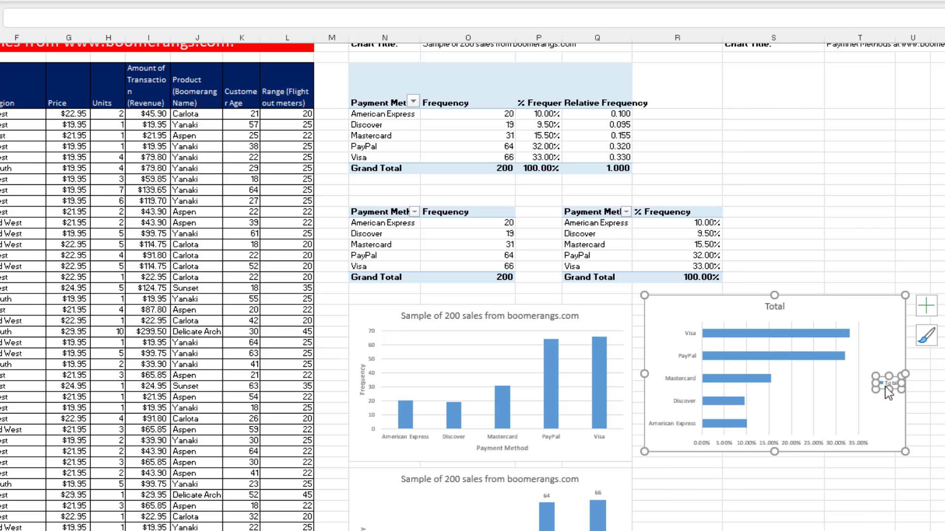
key(Delete)
scroll(784, 338, up, 1)
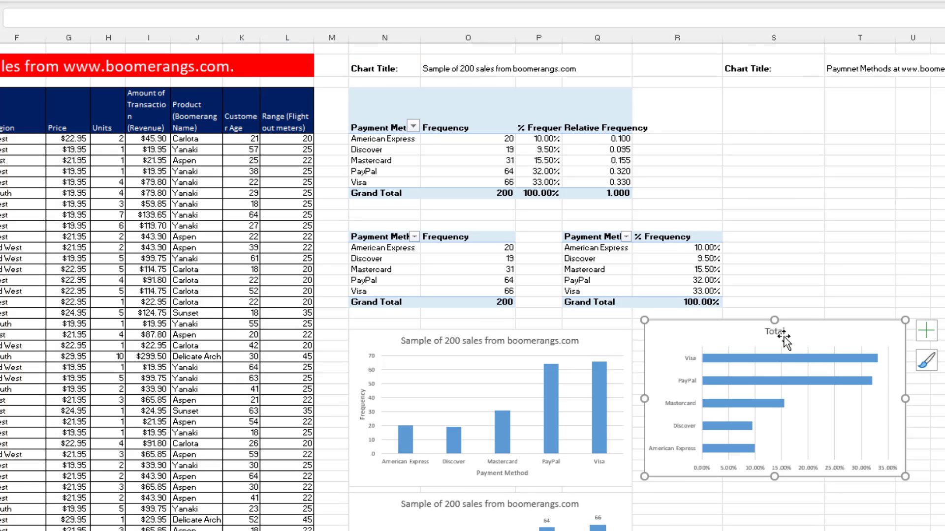
click(781, 335)
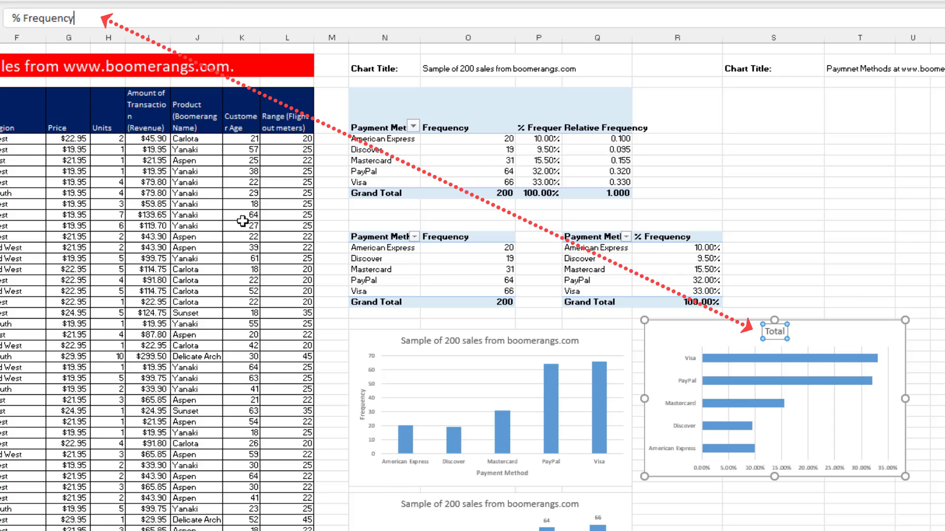
Title the chart '% Frequency for Payment Method from Sample Data' and delete its horizontal axis
text(for)
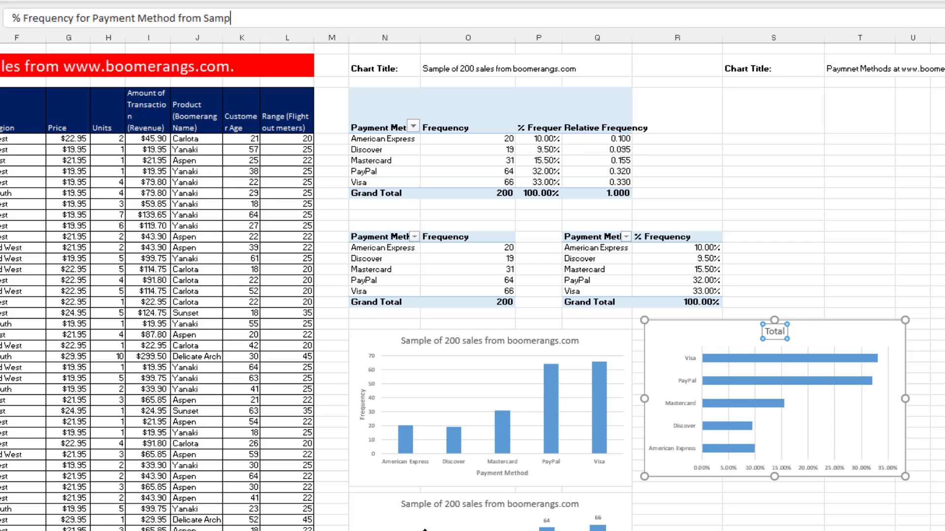
text(Payment Method from Sample Data)
key(Return)
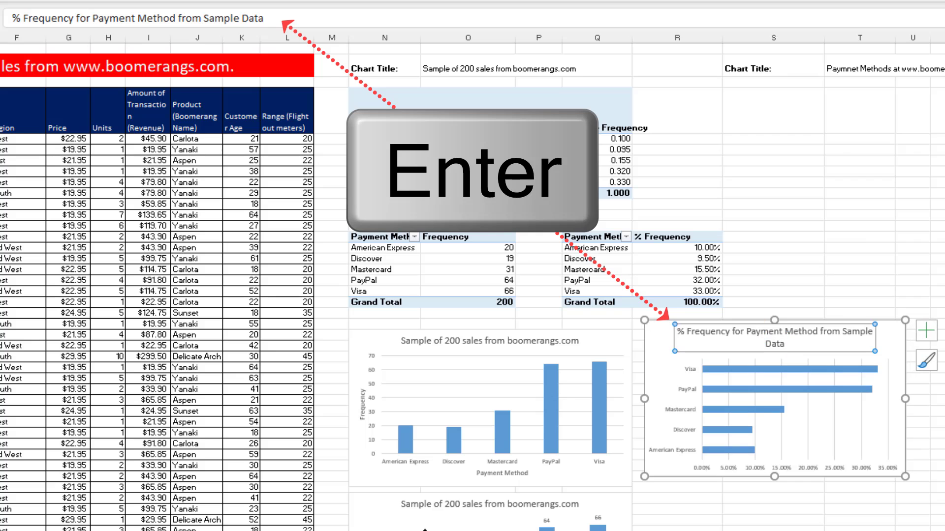
click(775, 281)
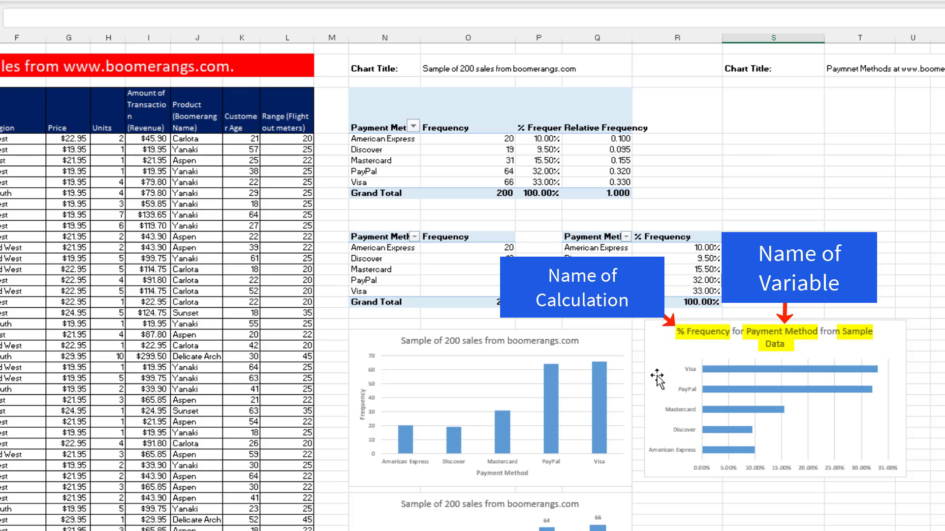
click(790, 469)
key(Delete)
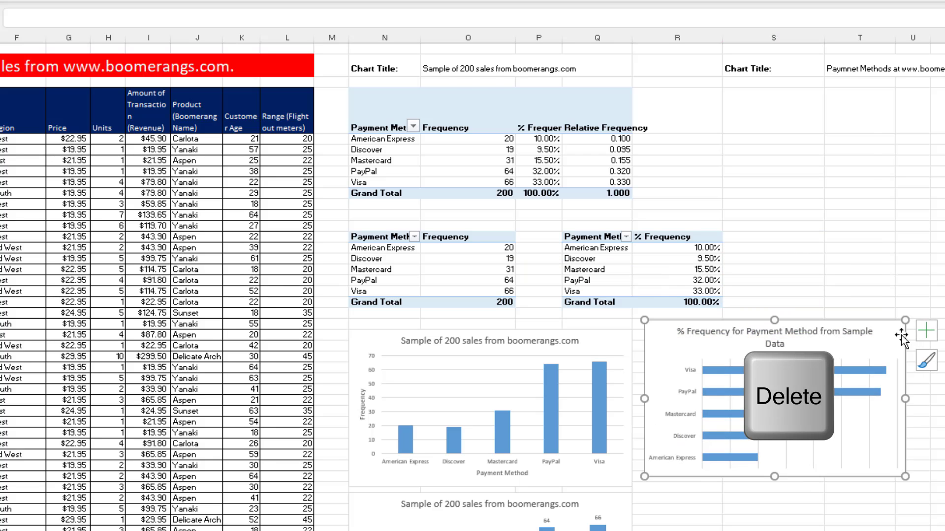
Add data labels to the % Frequency bars and set them to Inside End
click(925, 335)
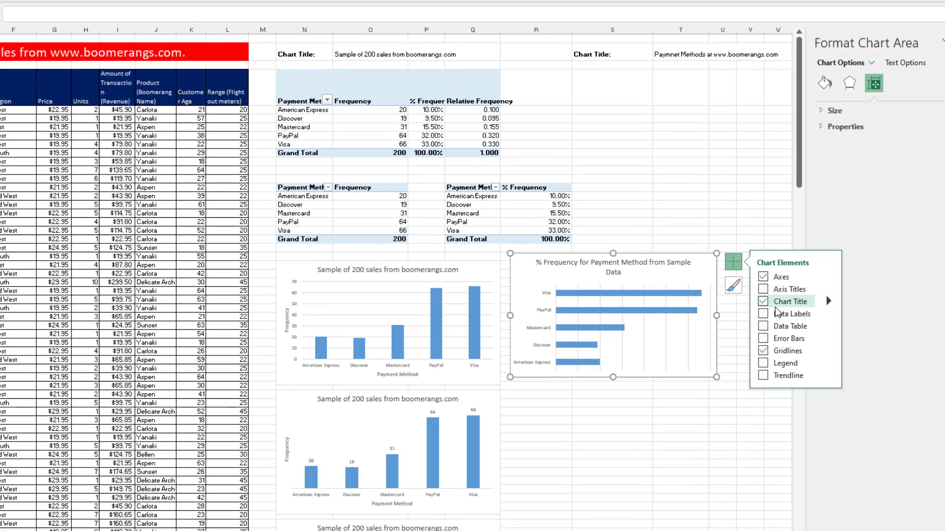
click(763, 314)
click(707, 295)
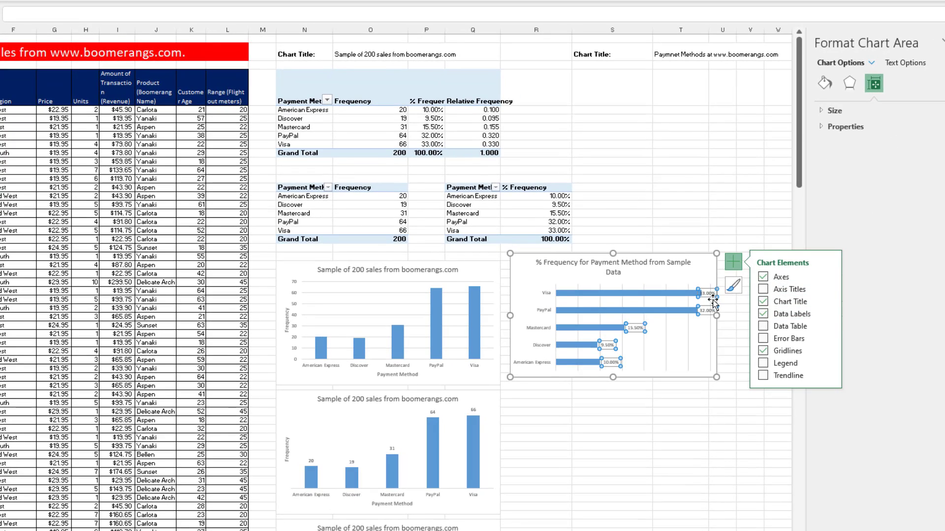
key(ctrl+1)
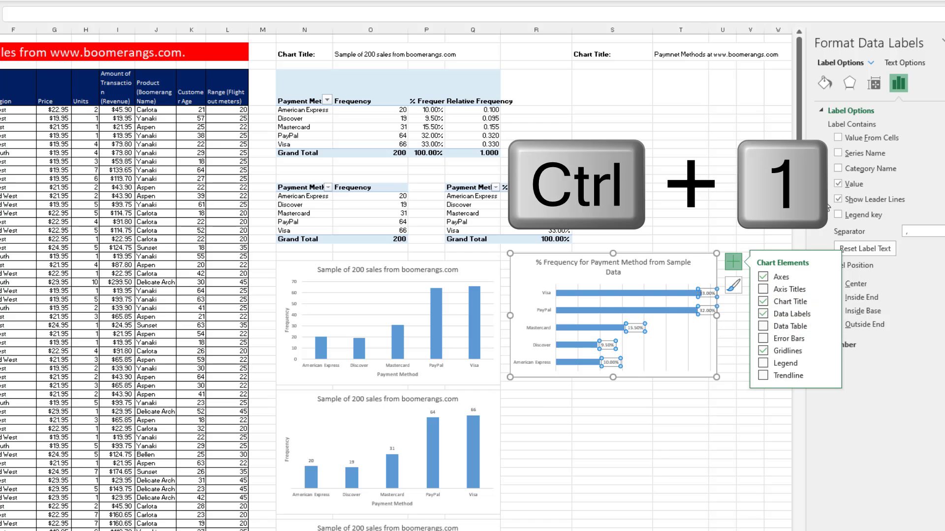
key(Escape)
key(Escape)
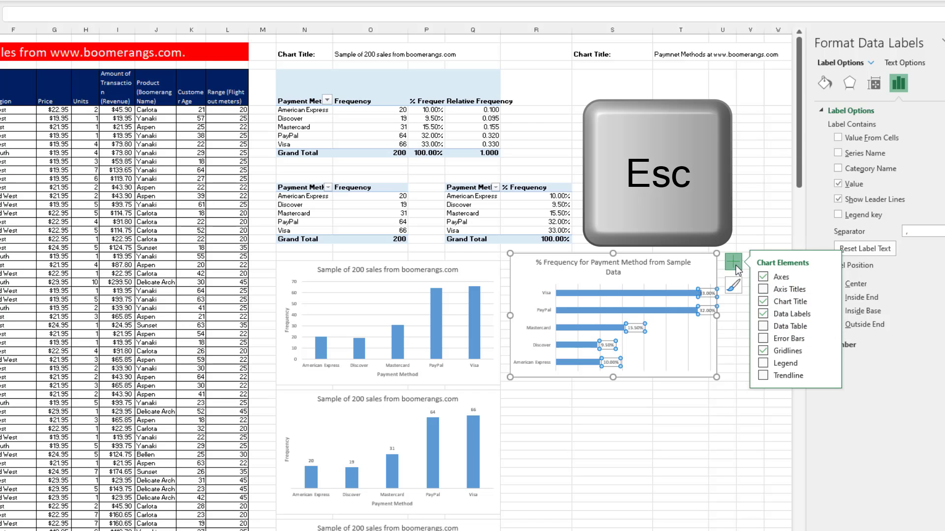
click(707, 315)
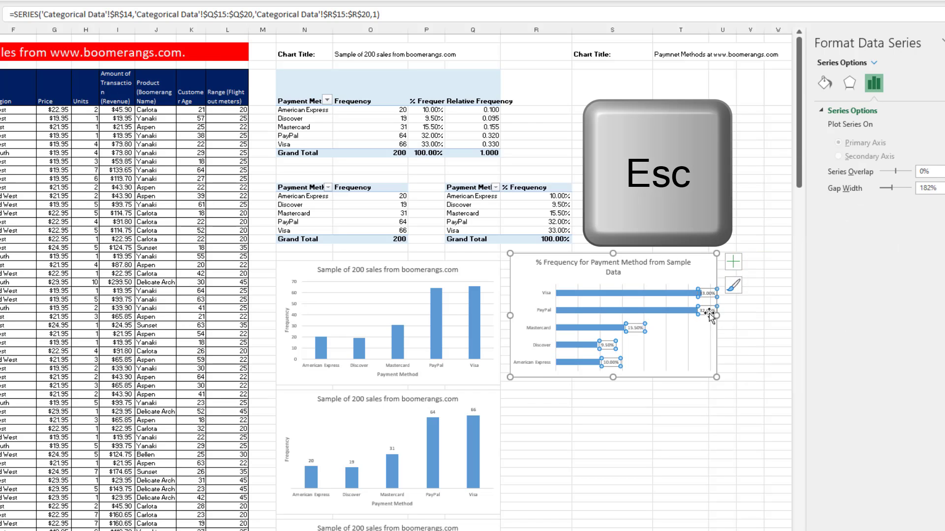
key(ctrl+1)
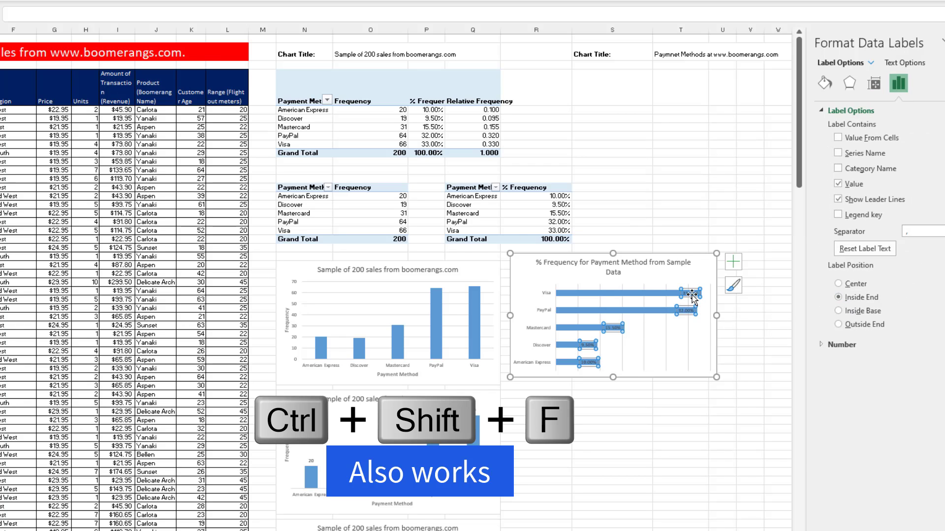
Make the data label font colour White through the Font dialog
right_click(692, 294)
click(723, 340)
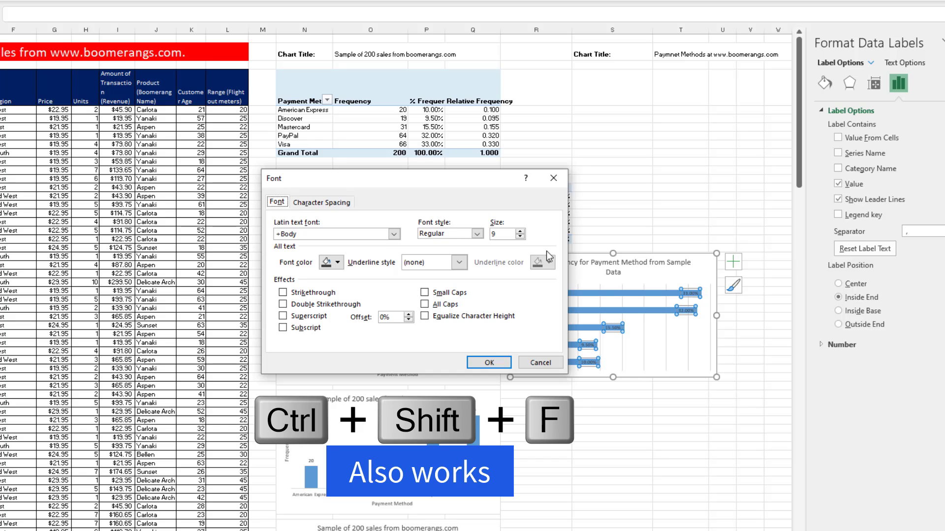
click(338, 262)
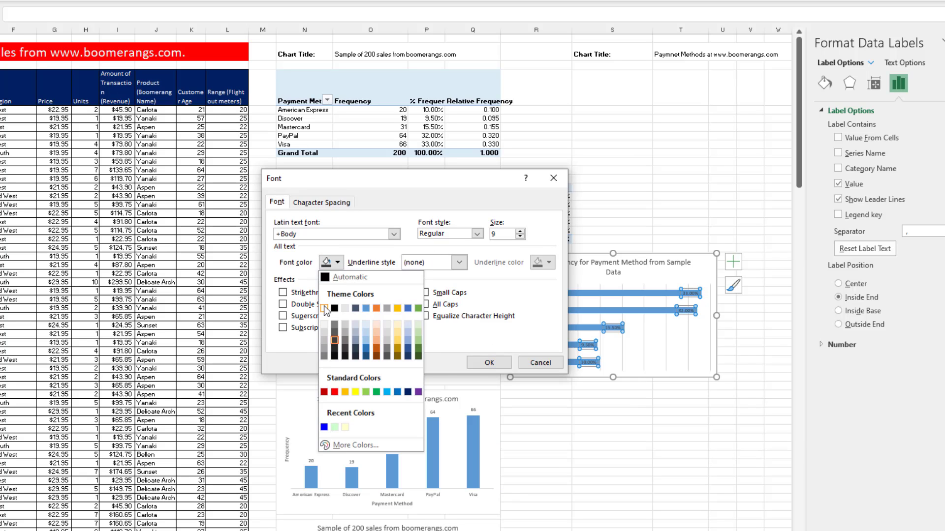
click(326, 309)
click(492, 366)
Set the % Frequency bars to 100% gap width with a solid dark navy fill
click(613, 294)
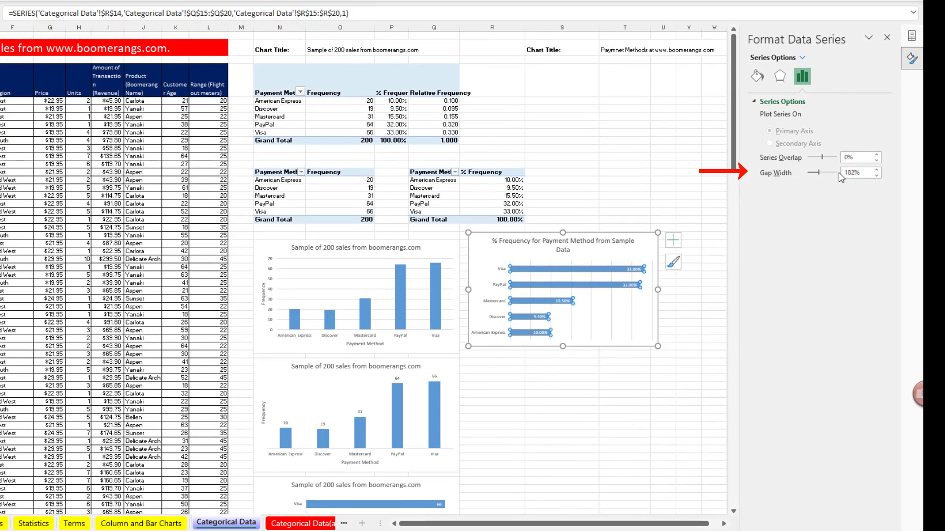
text(100)
key(Tab)
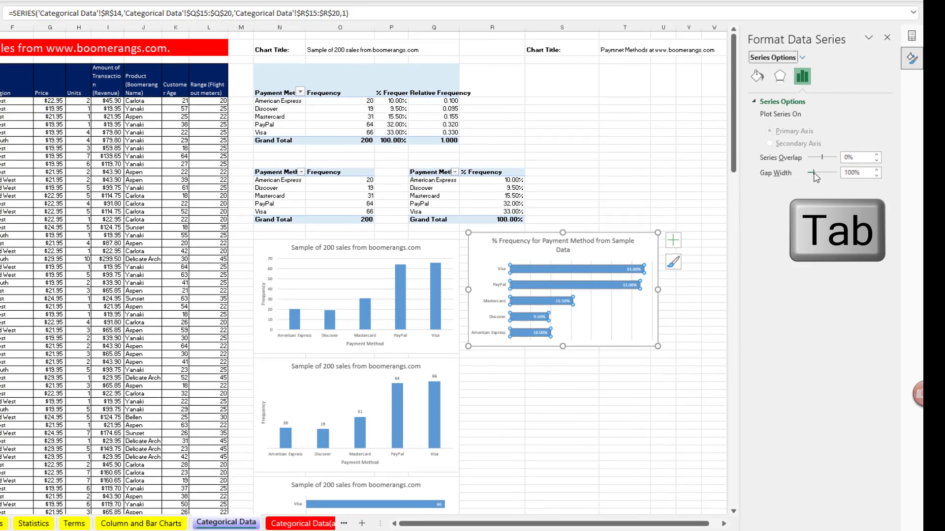
click(758, 77)
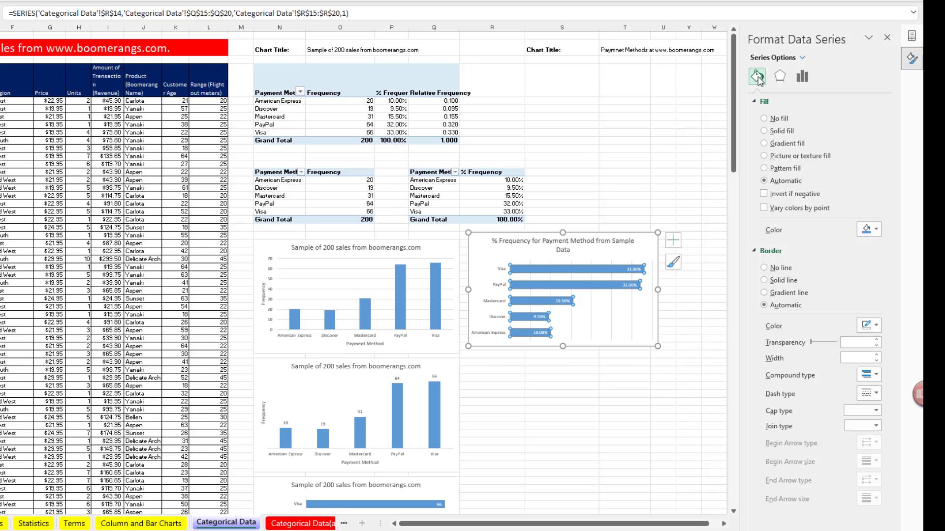
click(764, 131)
click(874, 233)
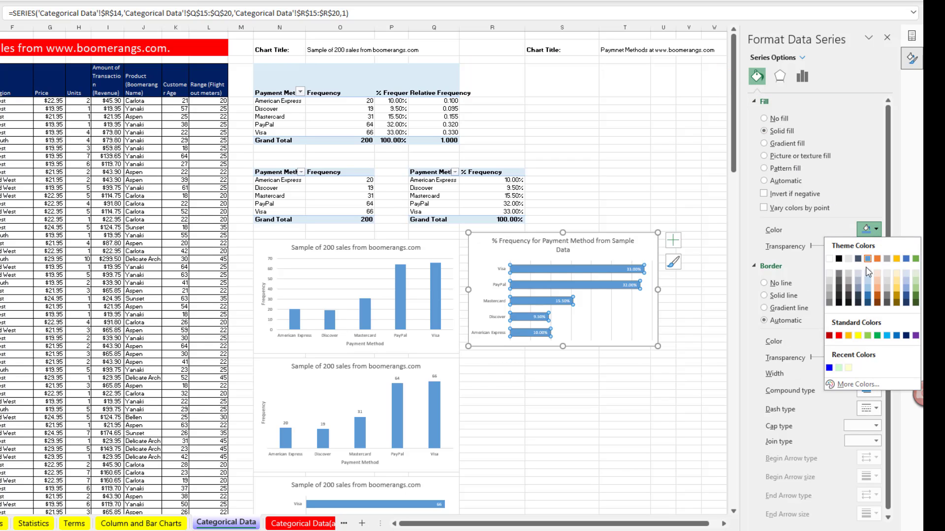
click(896, 335)
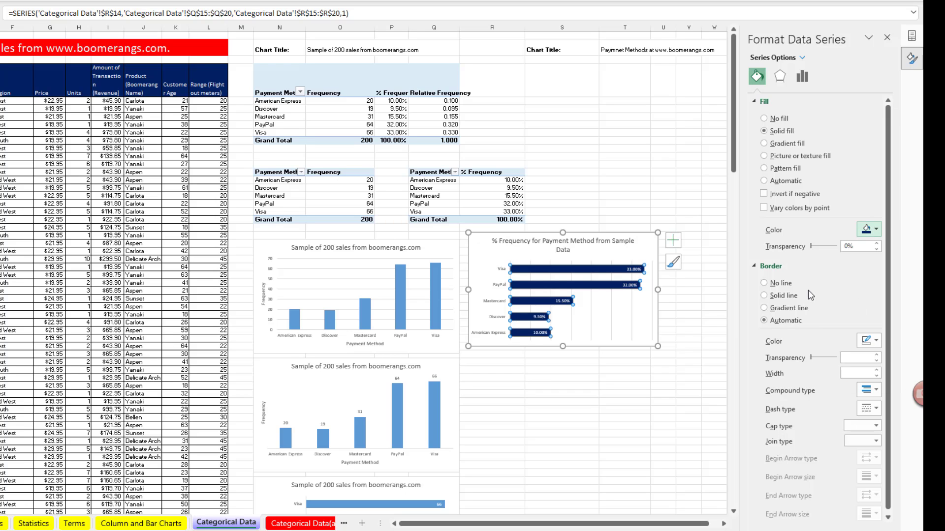
Give the bars a solid black outline
click(776, 296)
click(869, 340)
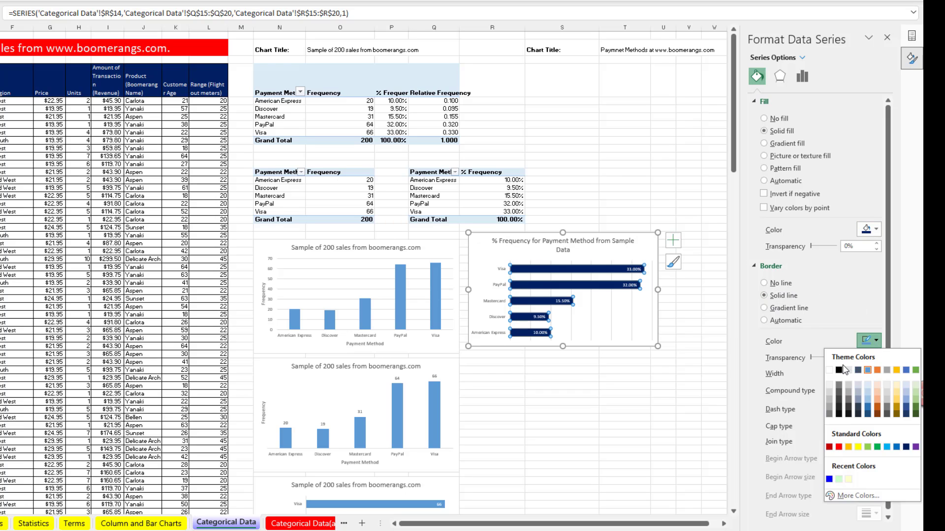
click(839, 370)
click(553, 391)
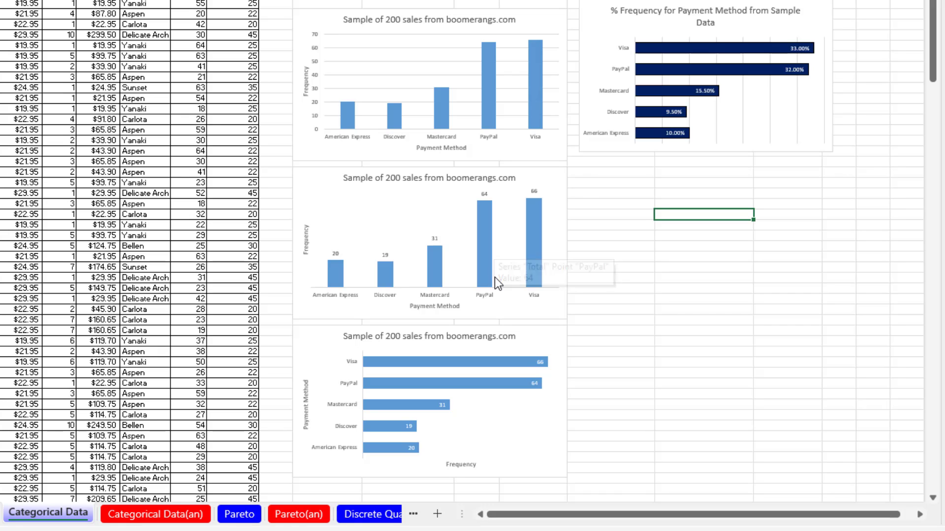
mouse_move(495, 277)
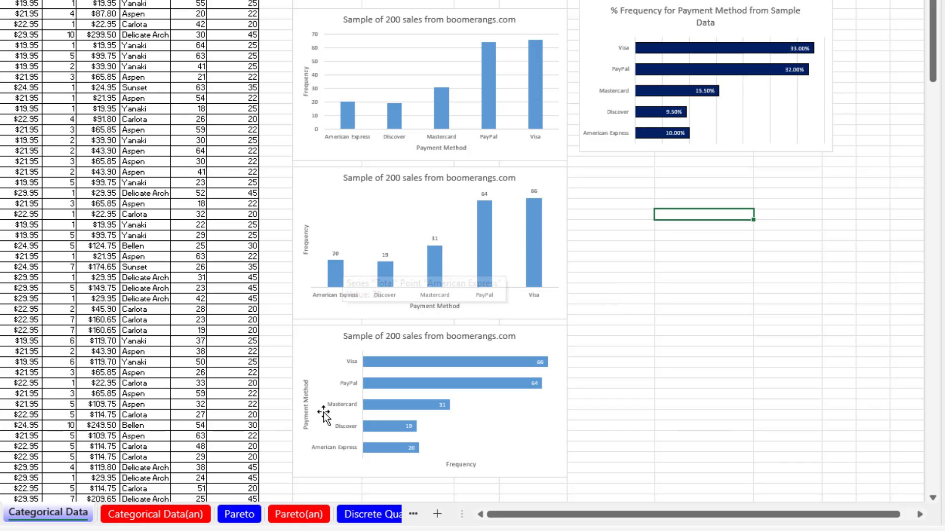
On the Pareto sheet, select the Bad Finish pivot row and open Dissatisfaction Reason's sort options
click(243, 518)
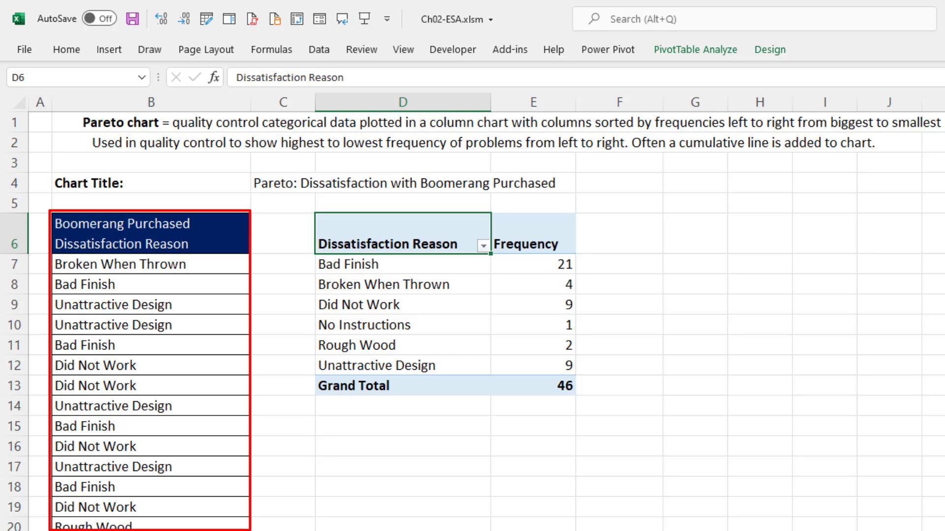
right_click(529, 330)
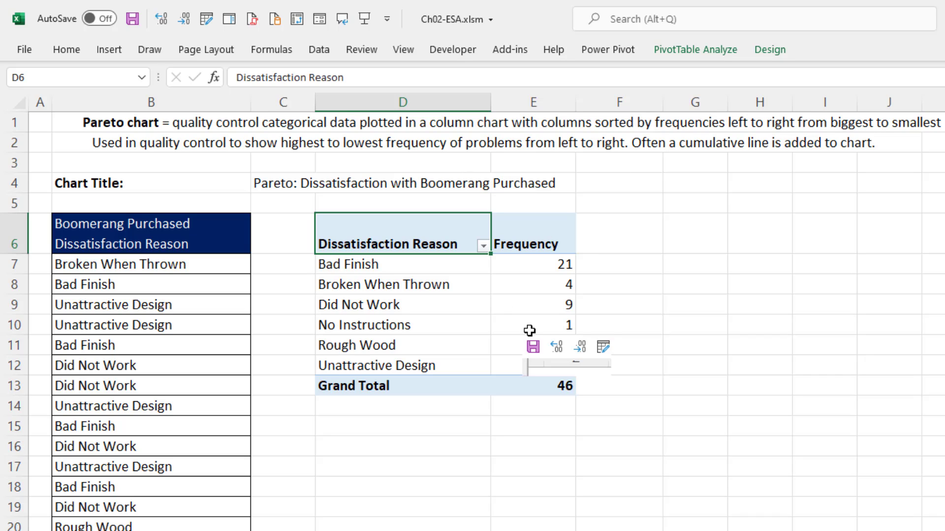
click(432, 265)
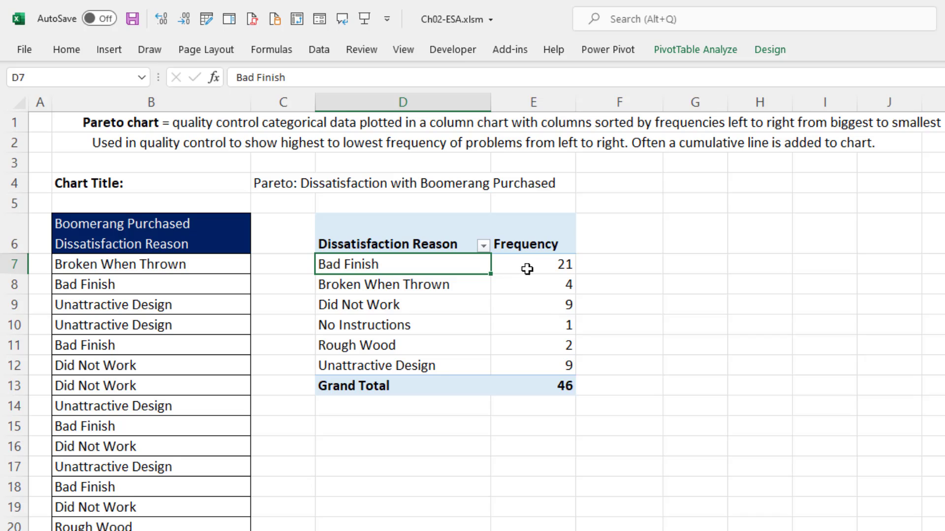
click(485, 245)
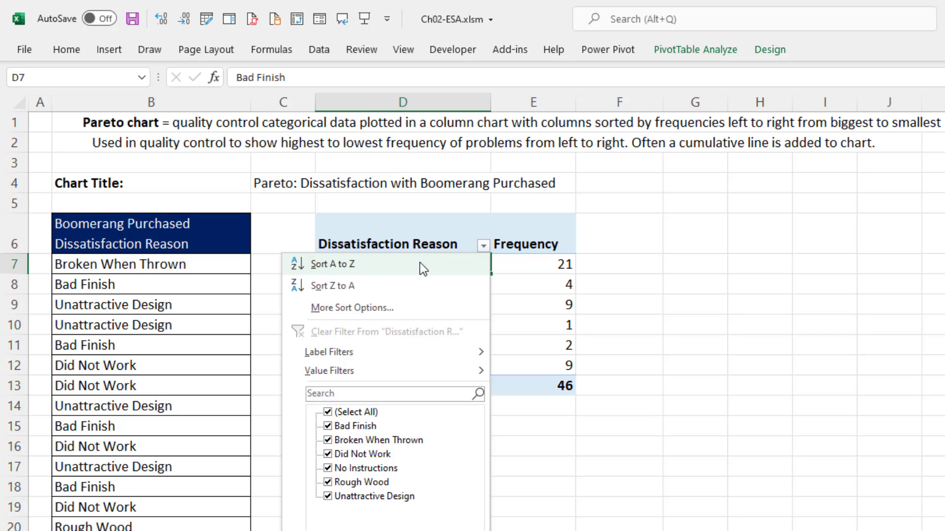
Sort the dissatisfaction reasons Descending (Z to A) by Frequency
click(397, 309)
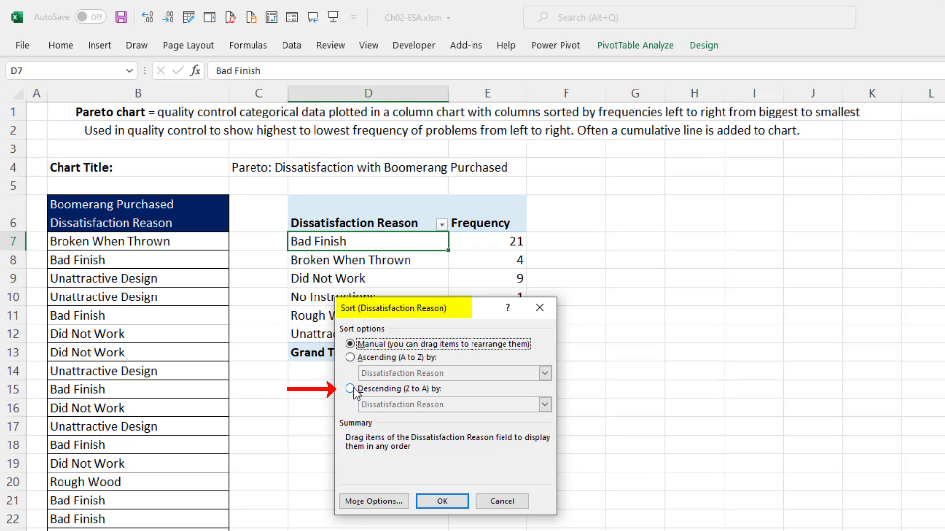
click(406, 429)
click(389, 406)
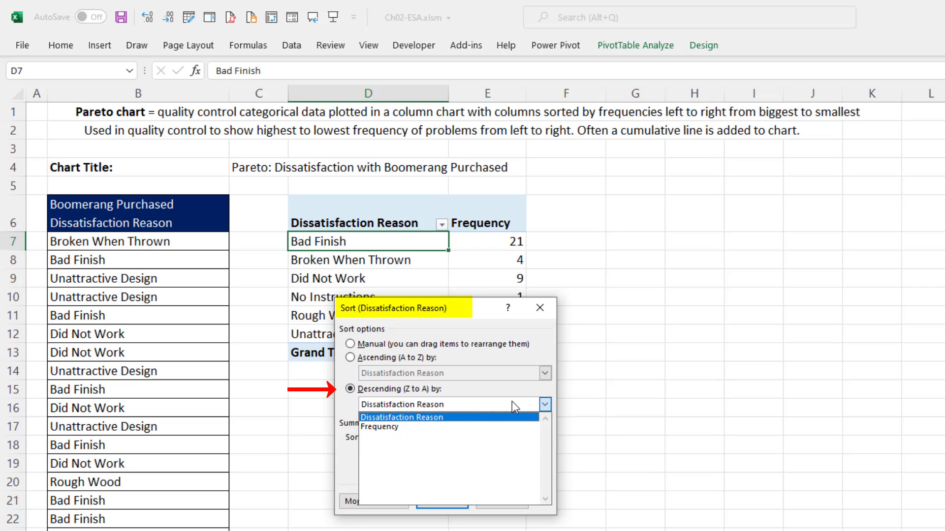
click(374, 428)
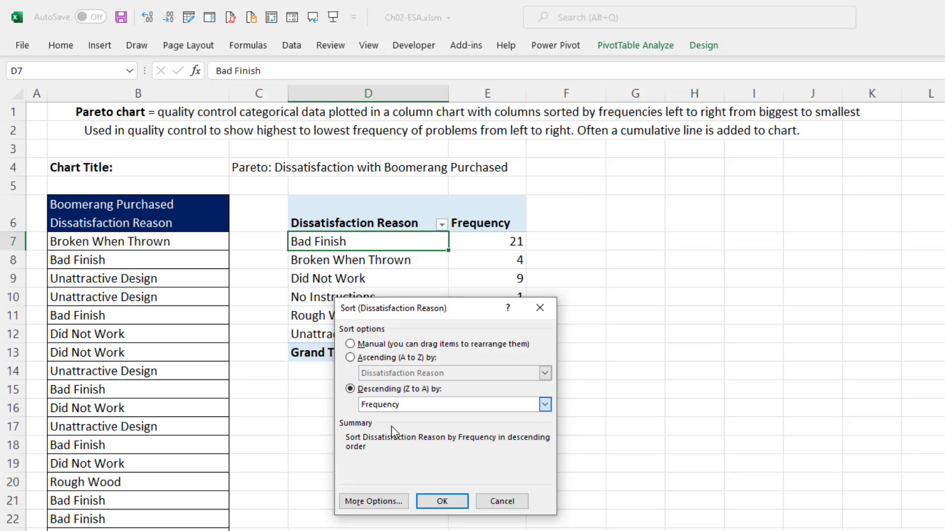
click(443, 502)
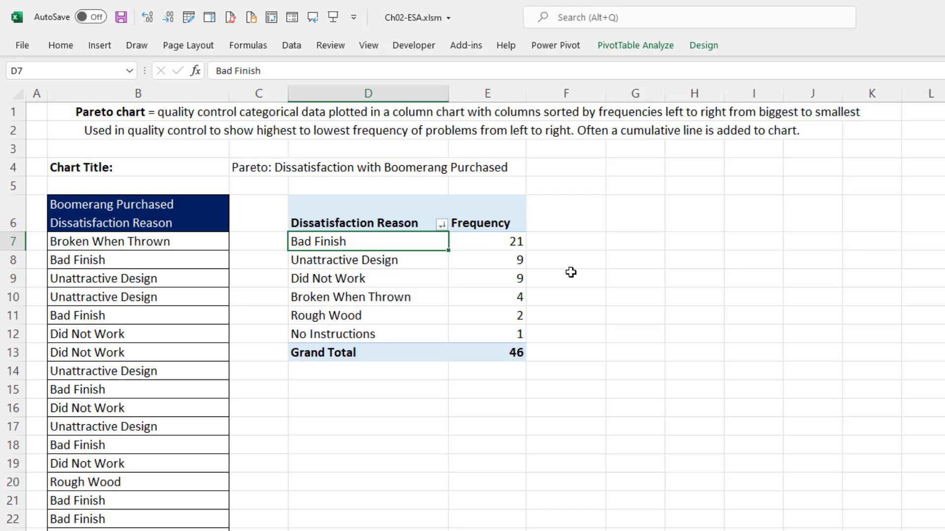
Add a second Count of Dissatisfaction Reason field to the pivot values
click(549, 244)
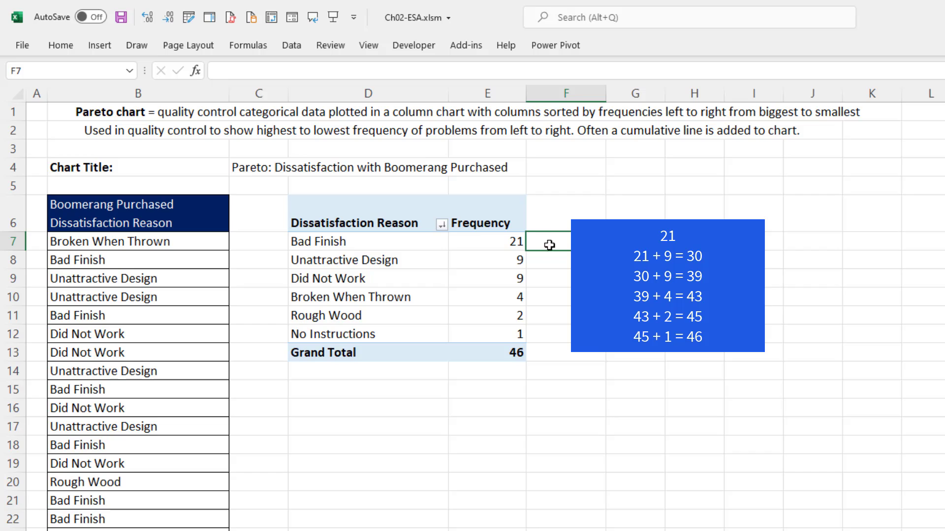
click(557, 258)
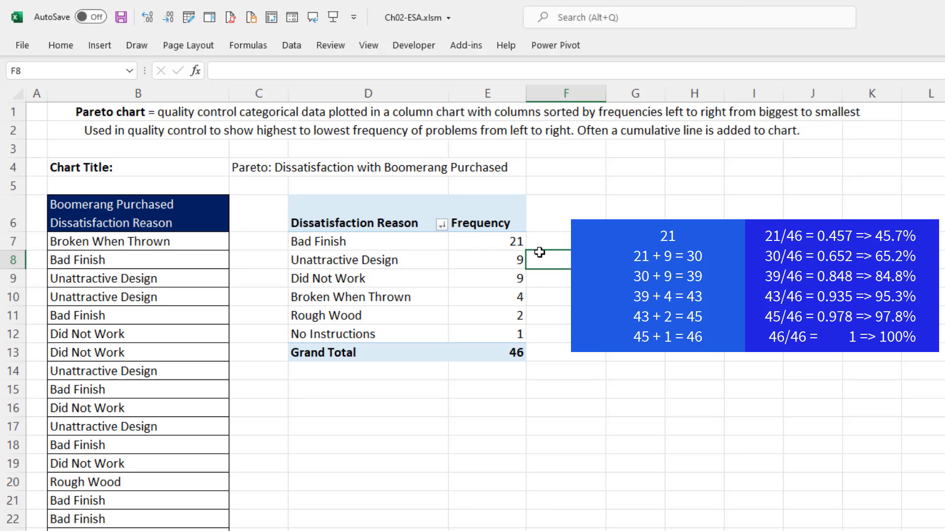
click(510, 255)
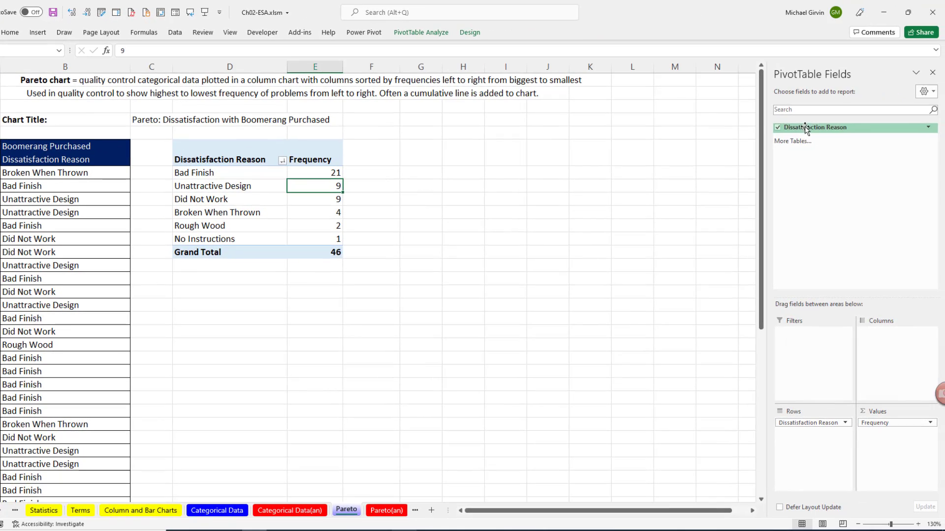
drag(806, 129, 885, 436)
Show the new count as a Running Total In based on Dissatisfaction Reason
right_click(368, 171)
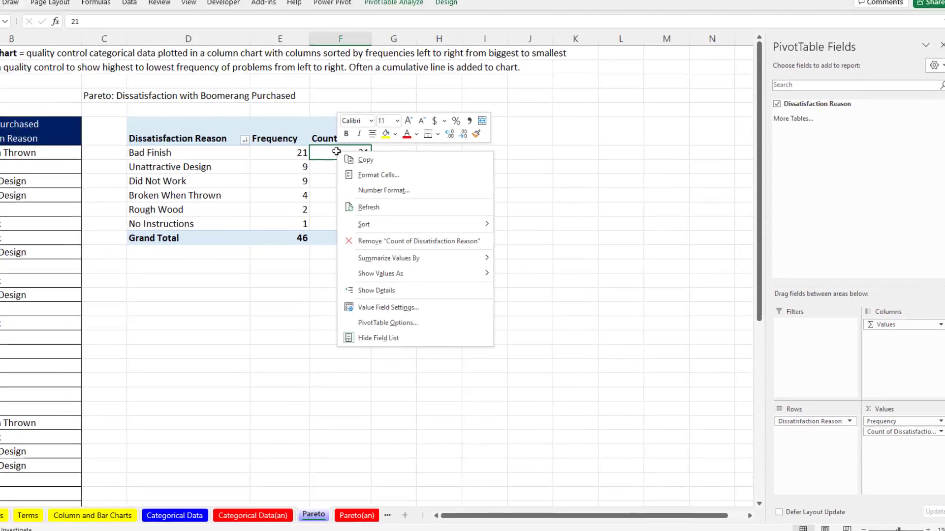
mouse_move(417, 290)
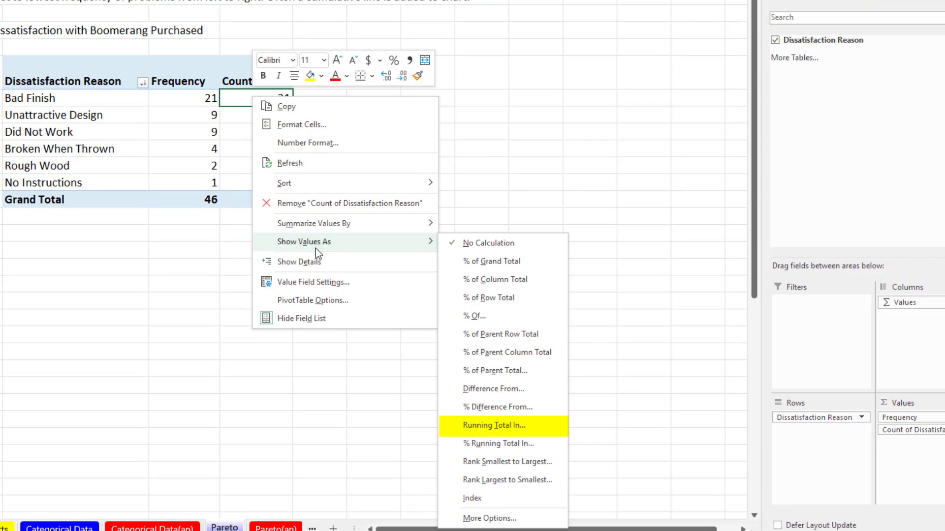
click(530, 430)
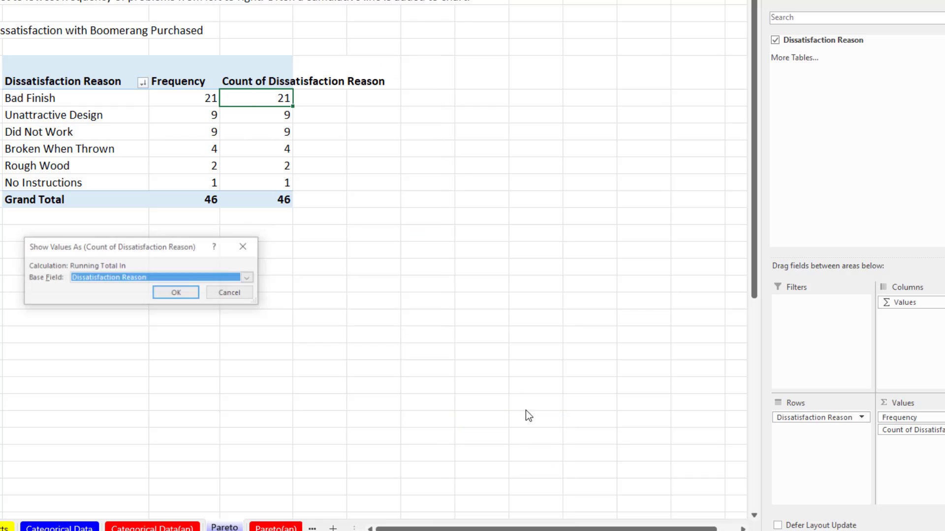
drag(169, 249, 206, 242)
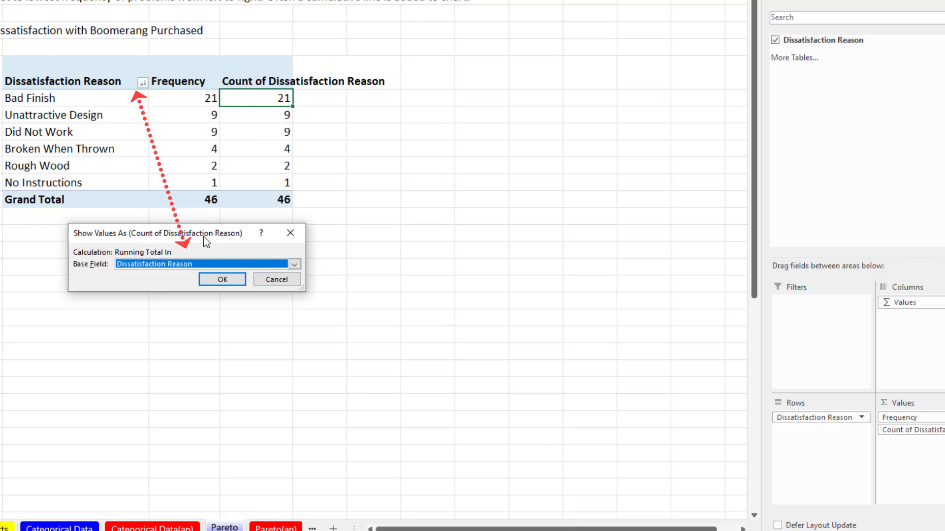
click(230, 284)
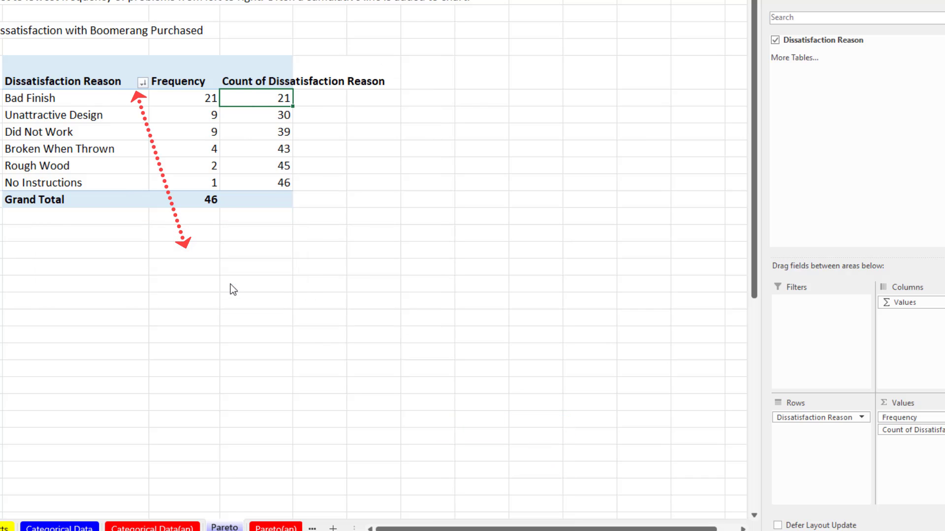
click(277, 182)
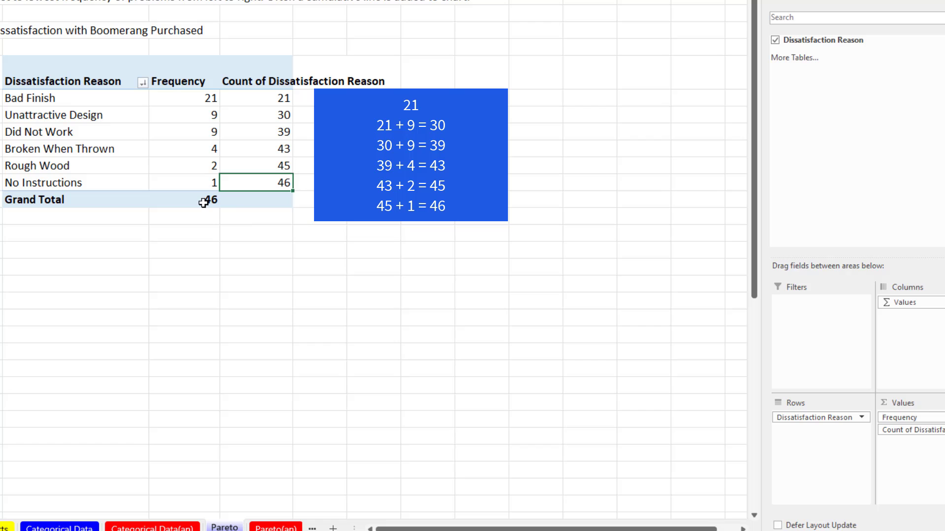
Show the count column as % Running Total In by Dissatisfaction Reason
click(274, 99)
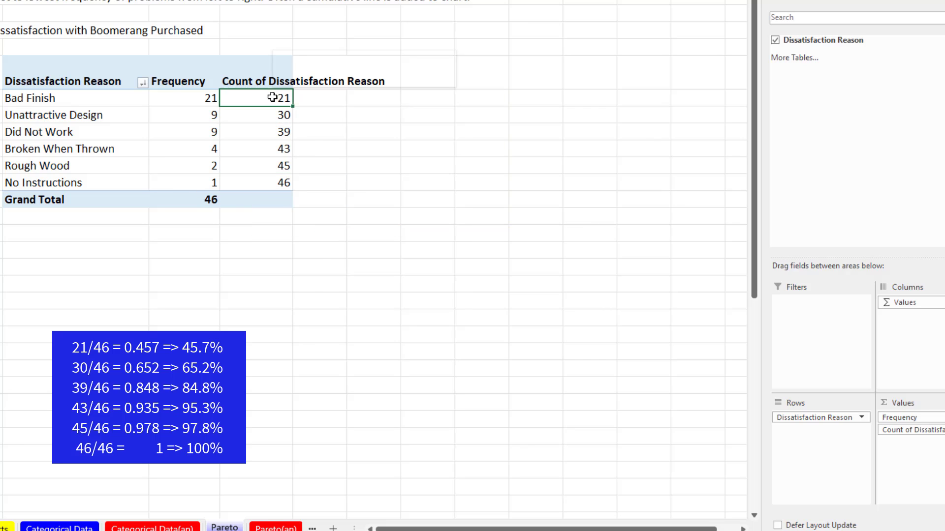
right_click(272, 98)
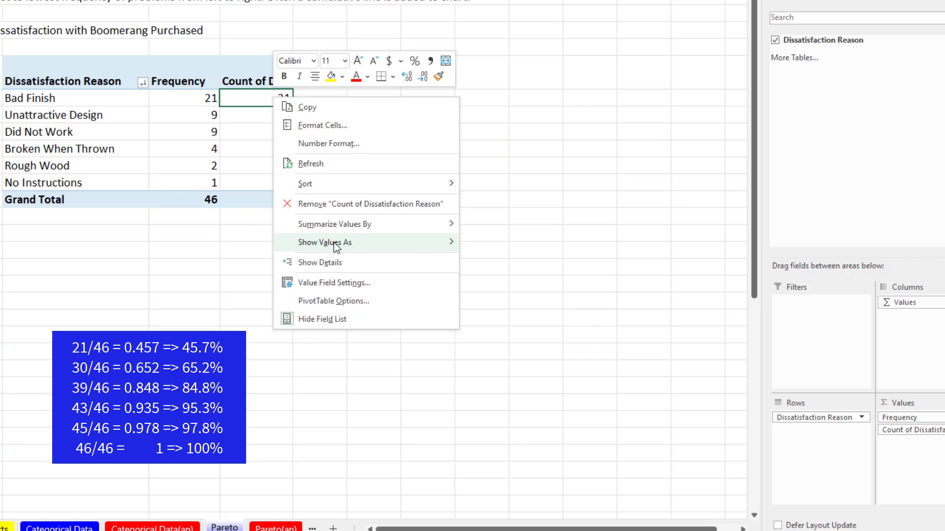
mouse_move(334, 243)
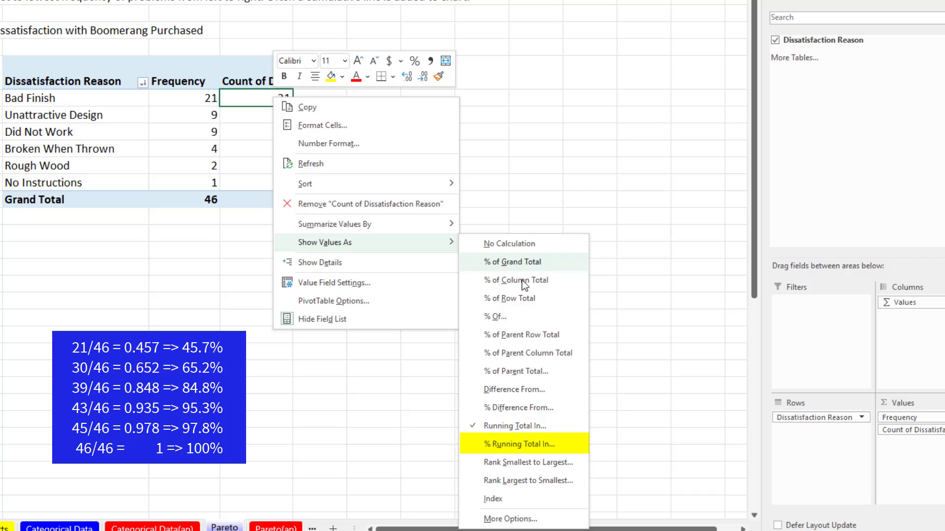
click(556, 444)
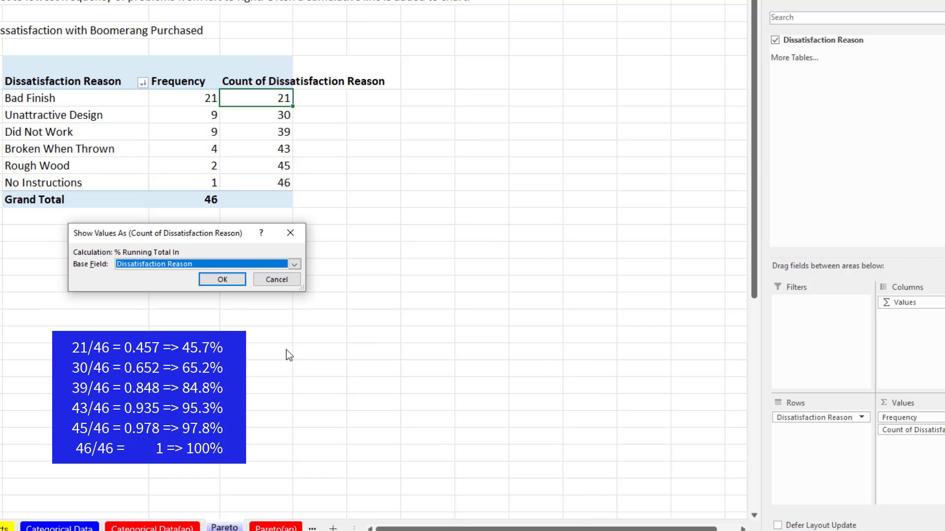
click(232, 280)
Rename the column header to '% Cumulative'
click(268, 79)
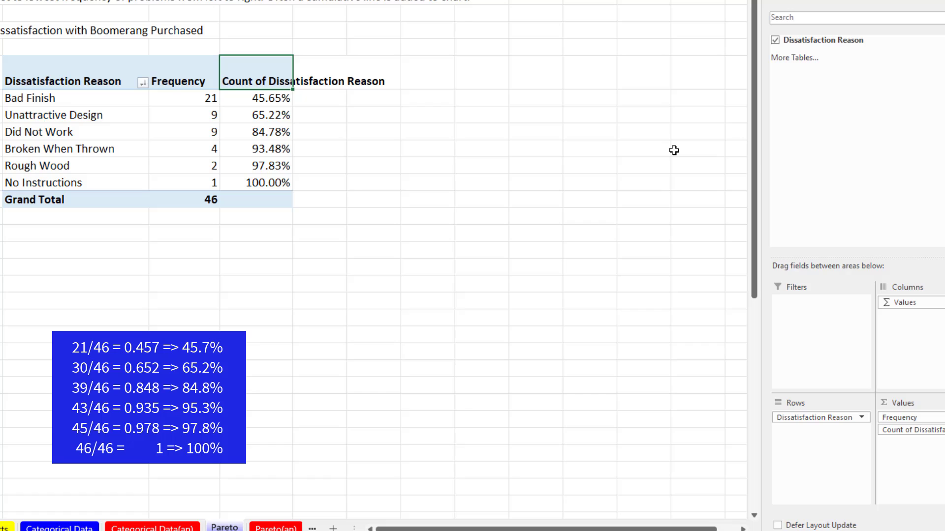
text(% Cumulat)
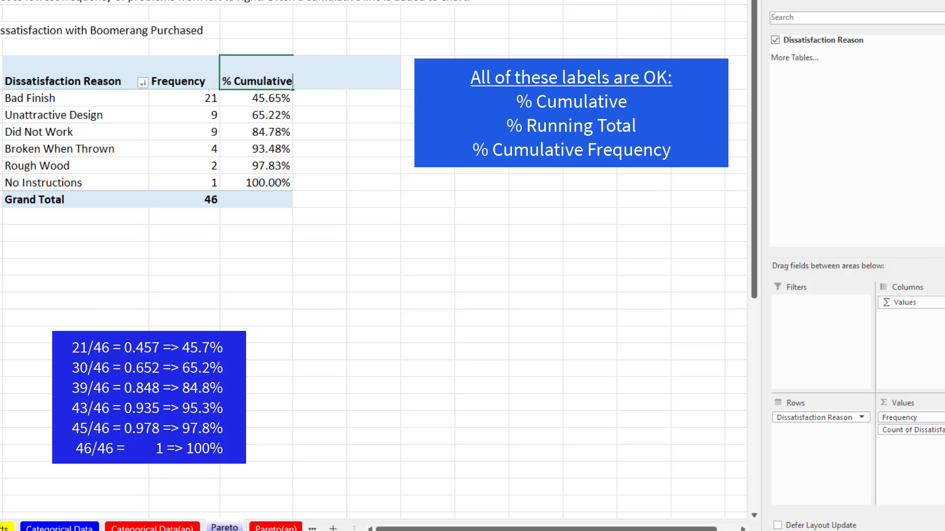
text(ive)
key(Return)
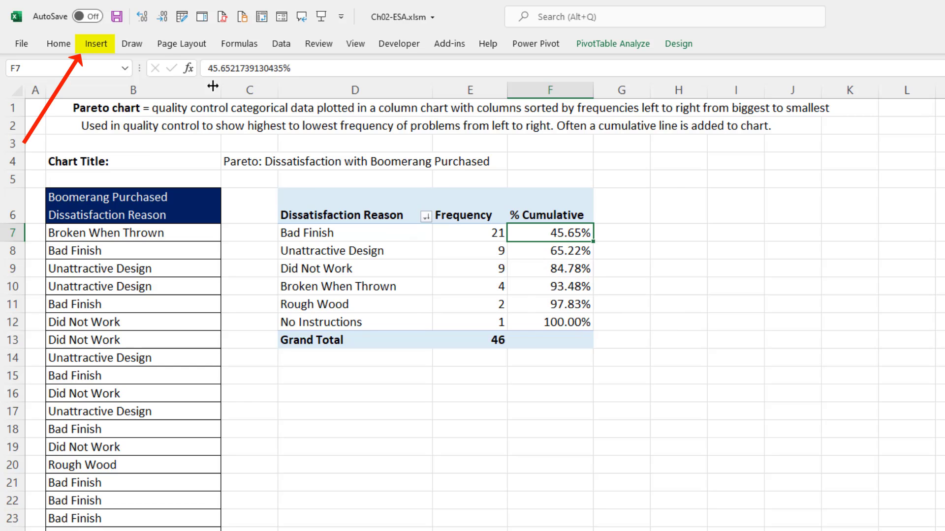
Insert a Clustered Column – Line on Secondary Axis PivotChart and hide all its field buttons
click(98, 47)
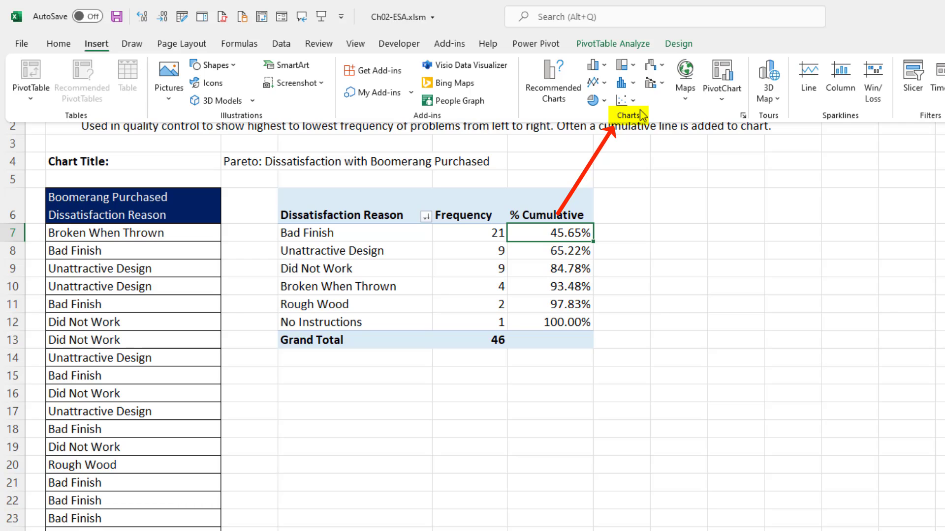
click(661, 82)
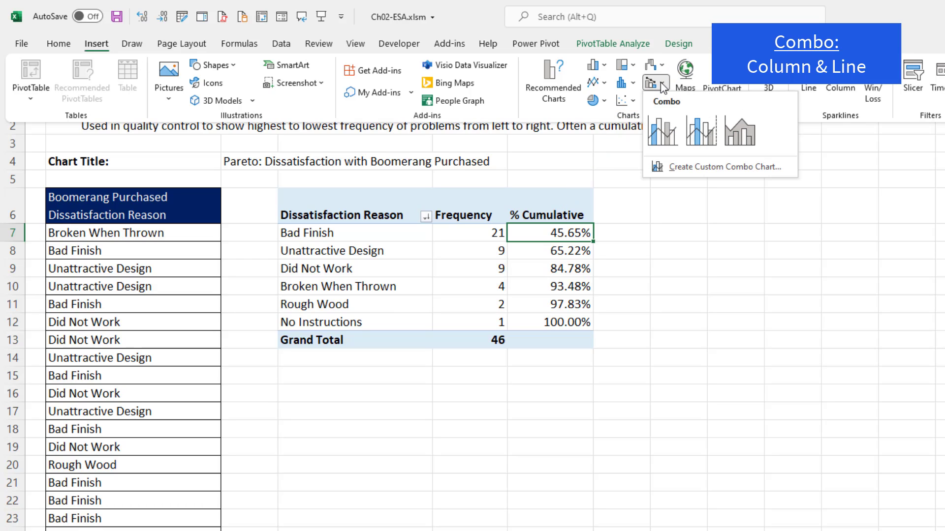
click(701, 132)
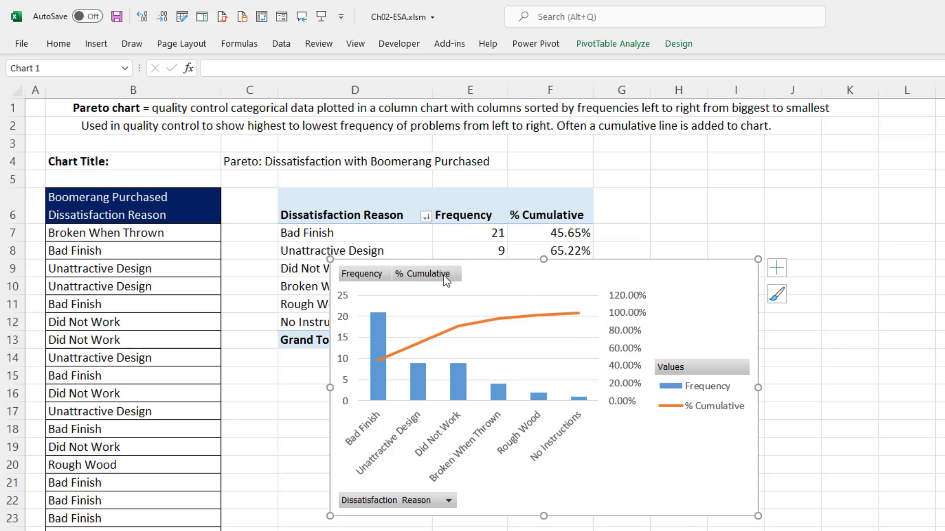
right_click(424, 278)
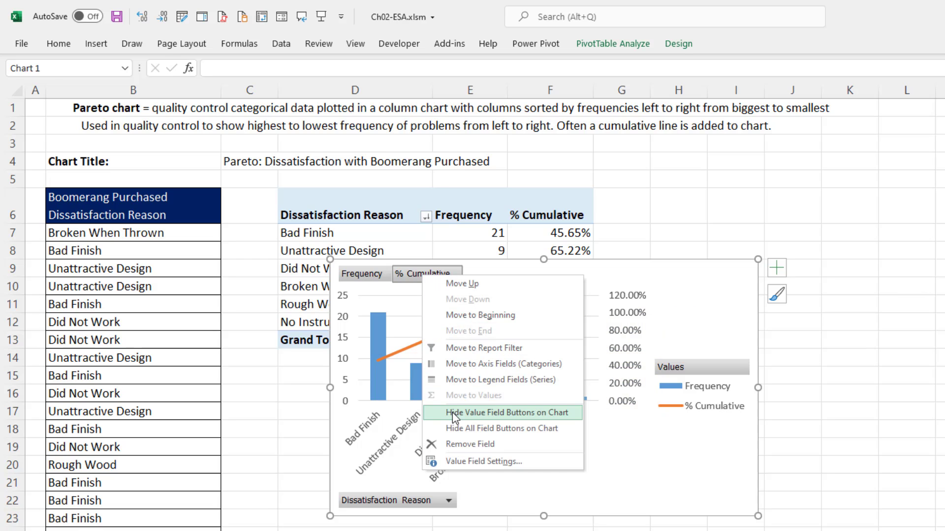
click(460, 431)
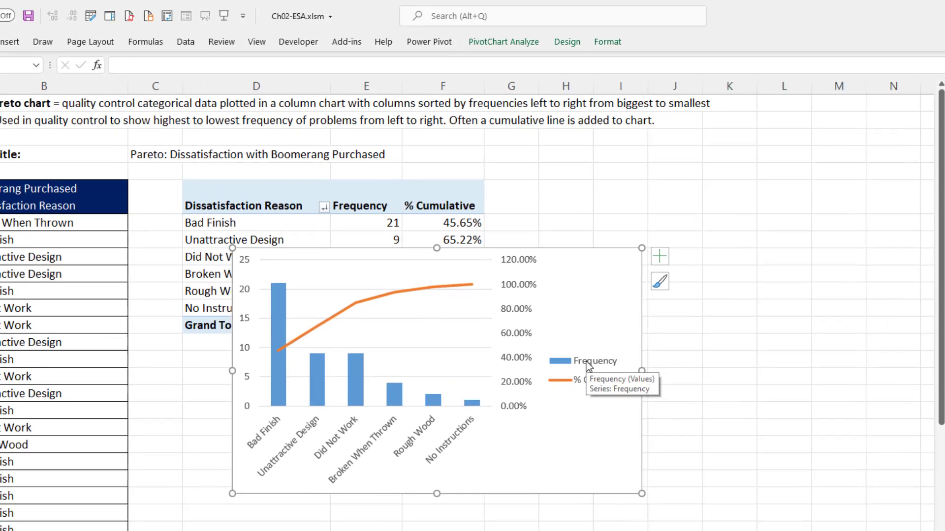
Move the chart legend to the Top position
click(703, 387)
key(ctrl+1)
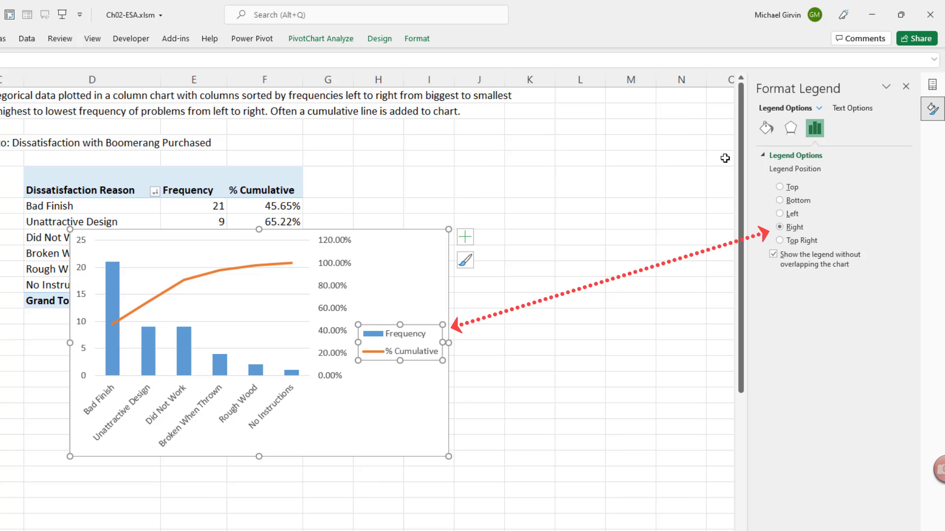
click(780, 188)
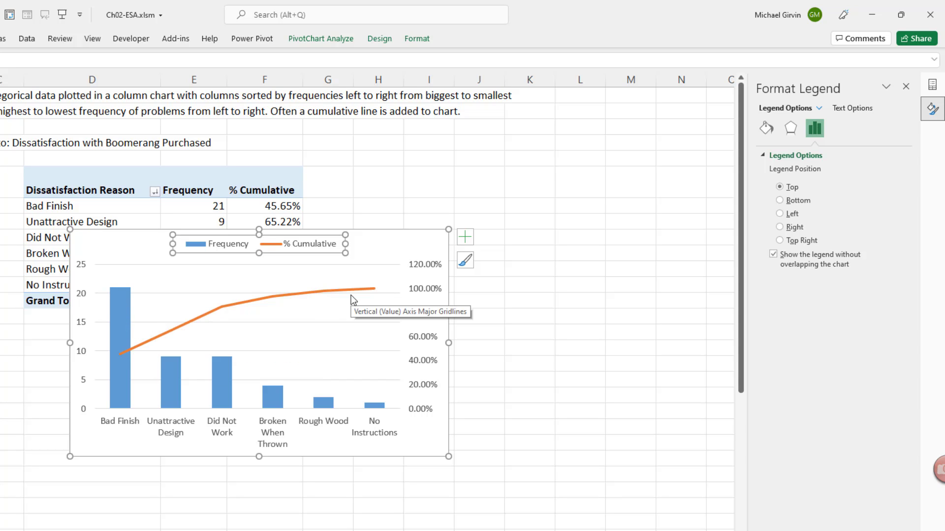
Add data labels to the Frequency columns and % Cumulative line, keeping the secondary axis
click(465, 238)
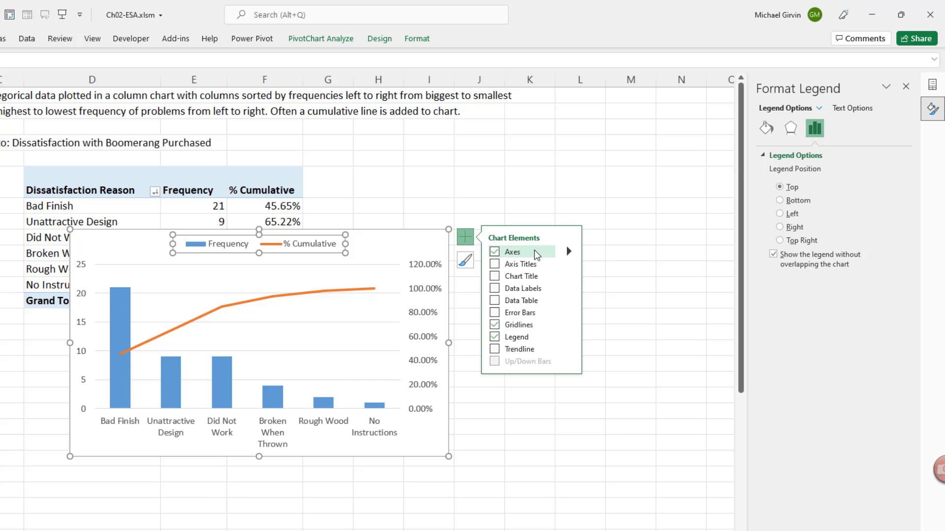
click(495, 289)
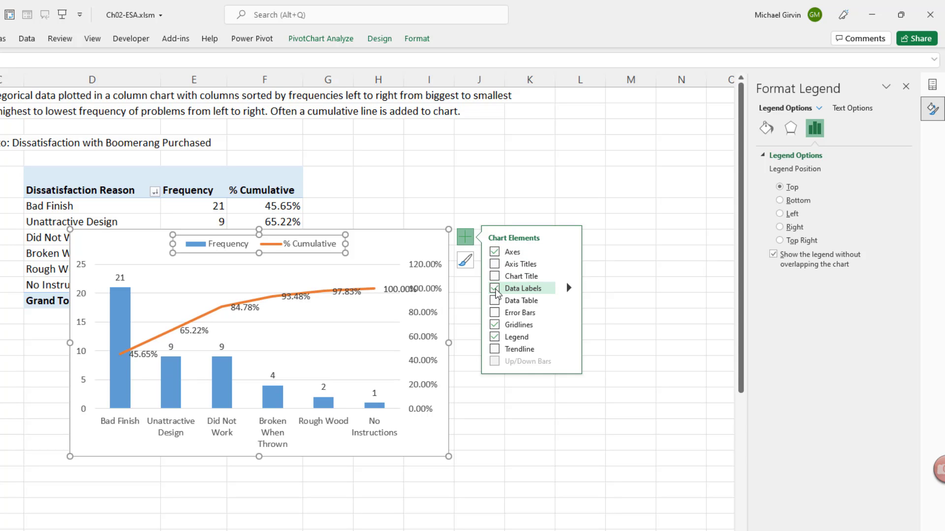
click(422, 338)
key(Delete)
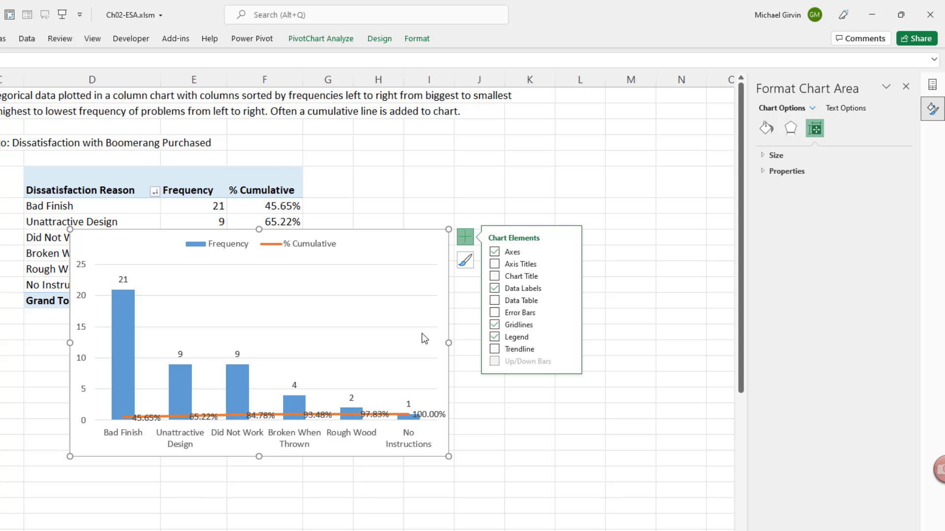
key(ctrl+z)
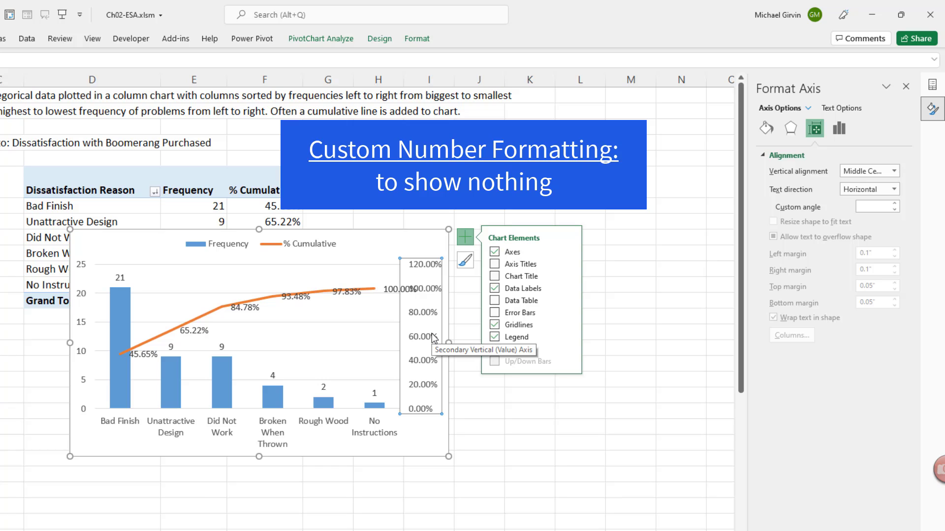
Replace the secondary axis's 0.00% number format with a blank custom format
key(ctrl+1)
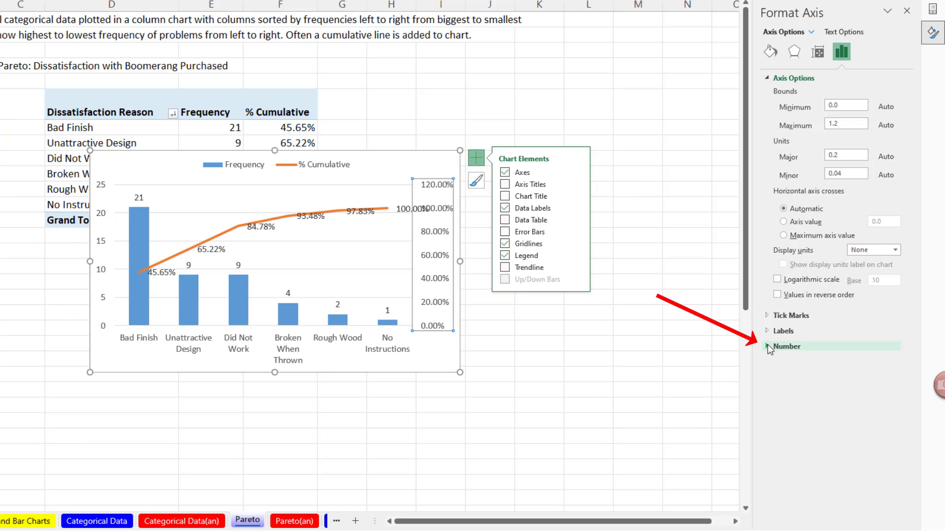
click(765, 431)
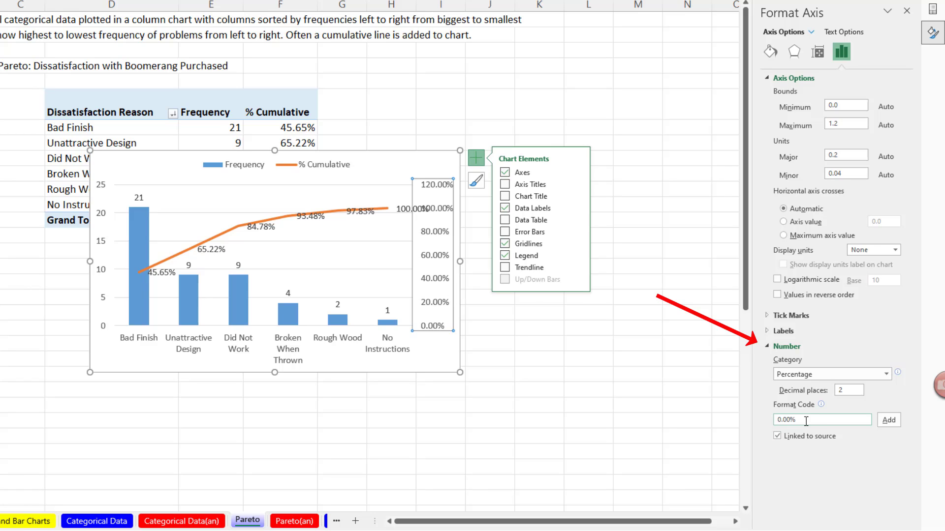
drag(806, 421, 750, 422)
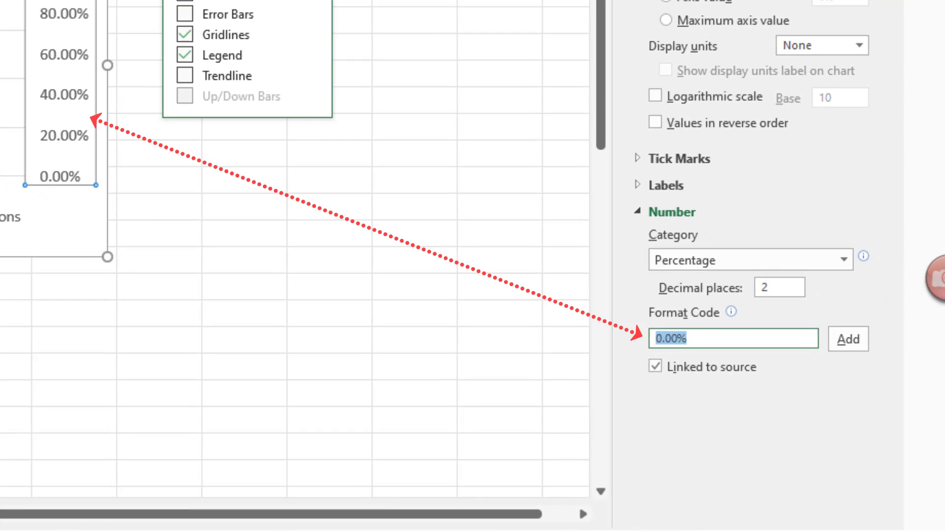
text(;;;)
click(851, 334)
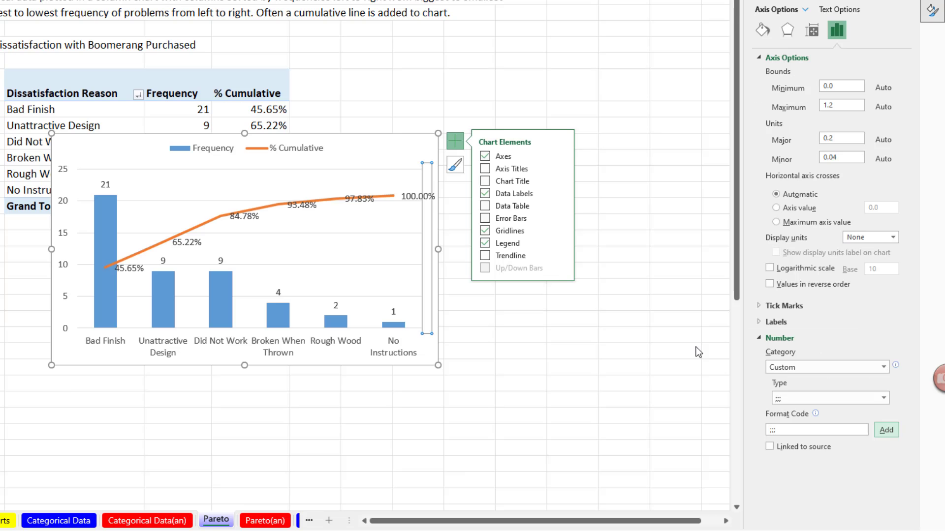
Hide the primary frequency axis numbers with format code ;;;, then select reasons B7:B14
key(ctrl+z)
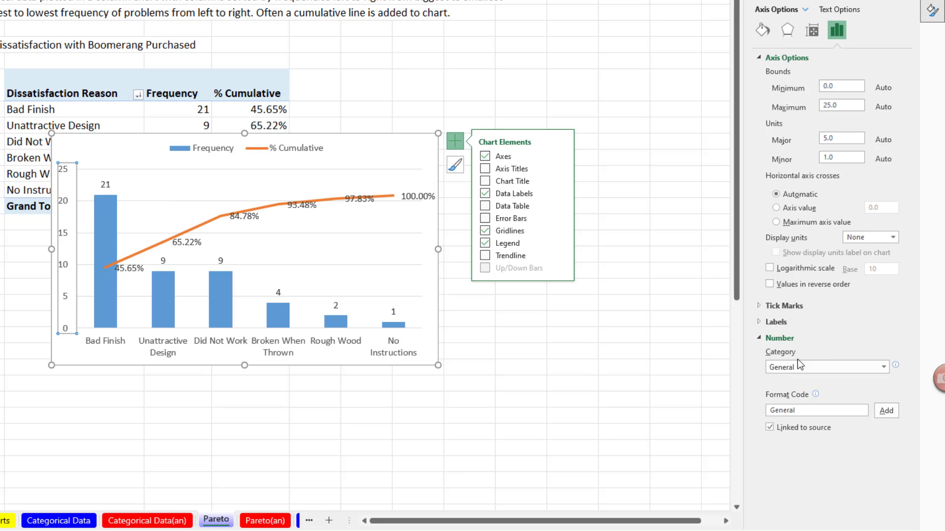
double_click(810, 414)
text(;;)
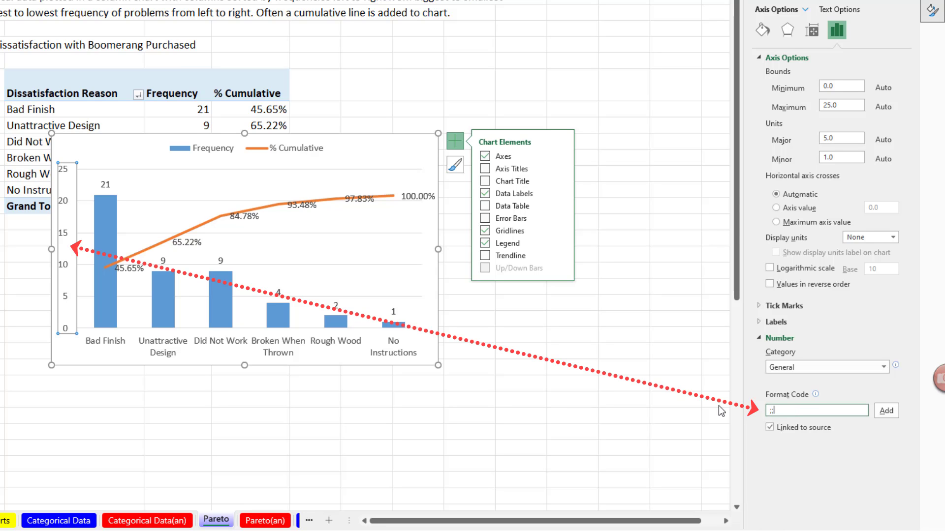
text(;)
click(889, 412)
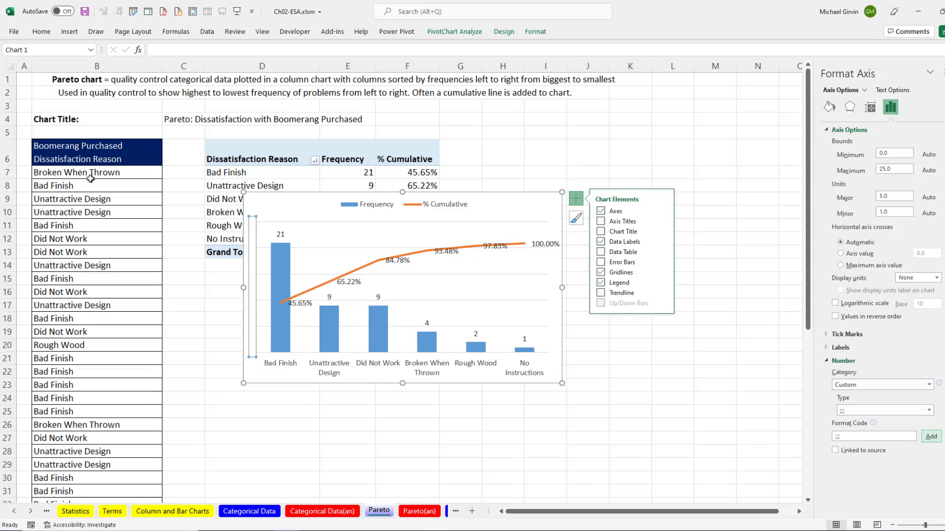
drag(90, 176, 129, 264)
Apply the custom format ;;; to the reason cells B7:B14
key(ctrl+1)
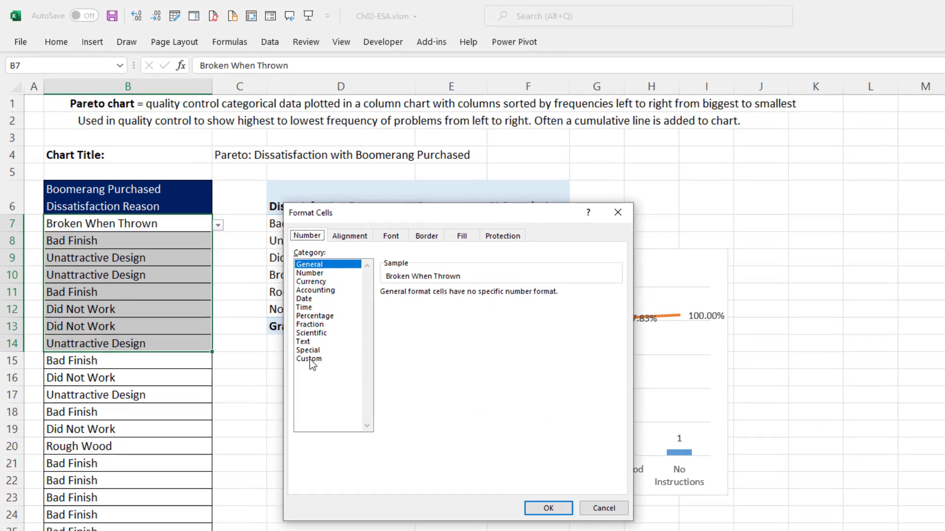
click(239, 278)
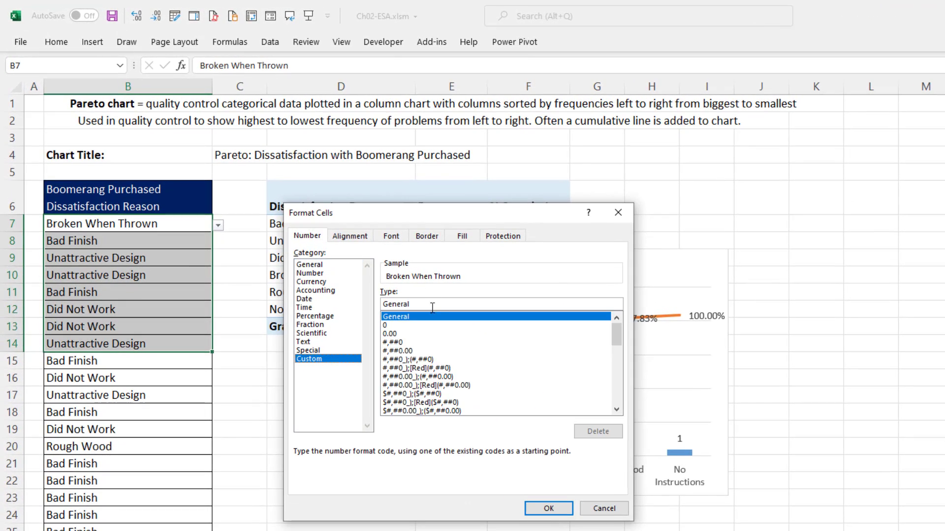
double_click(432, 307)
text(;;;)
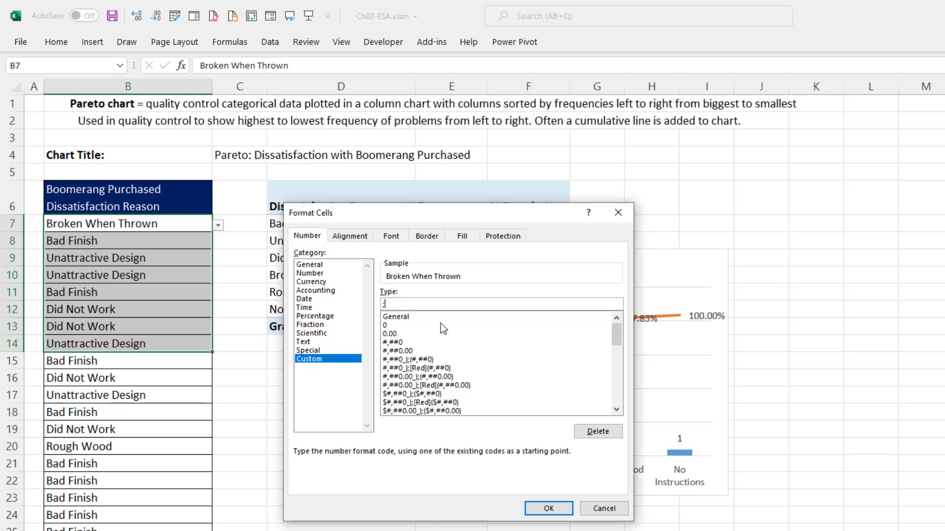
click(549, 508)
Inspect hidden cell B8, undo the hiding format, and reselect the Pareto chart
click(165, 224)
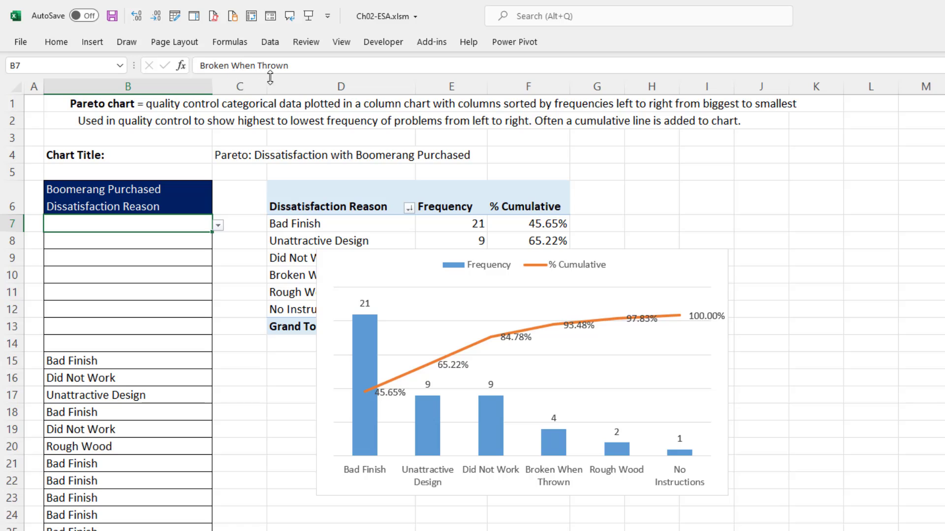
click(184, 242)
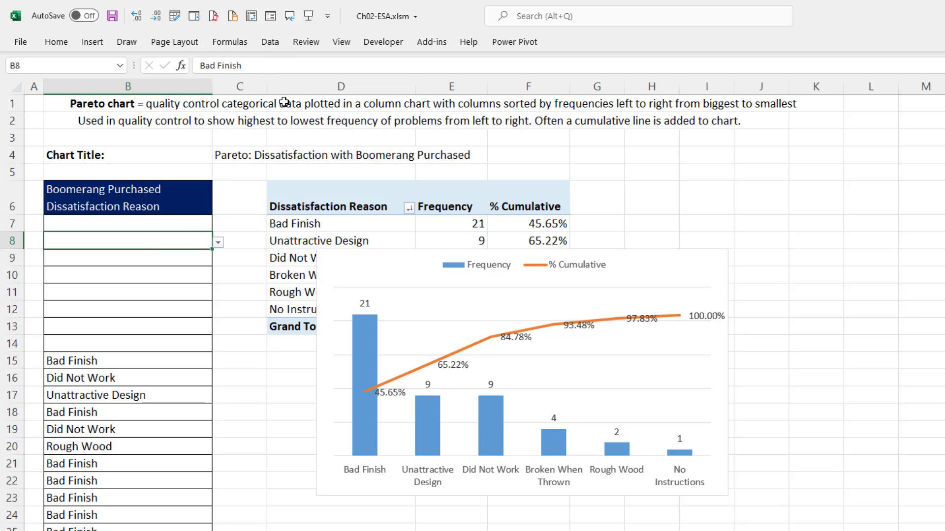
key(F2)
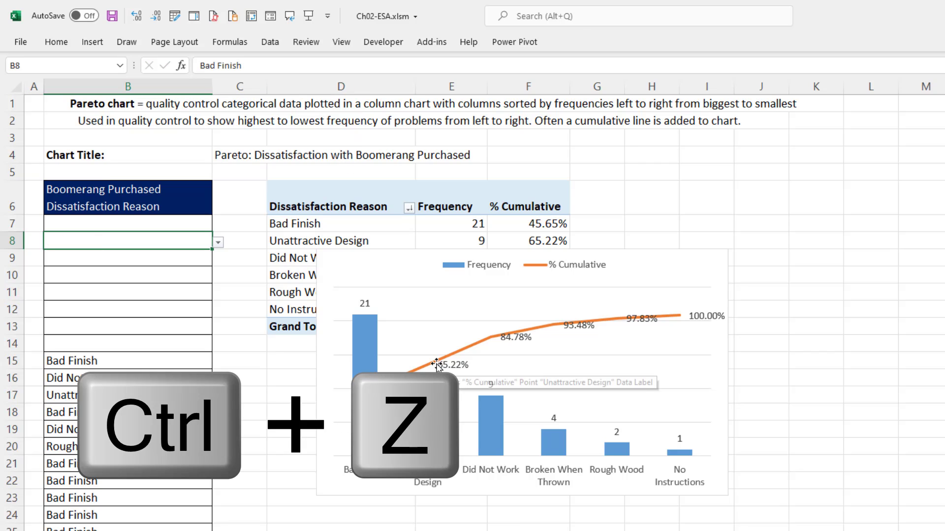
key(ctrl+z)
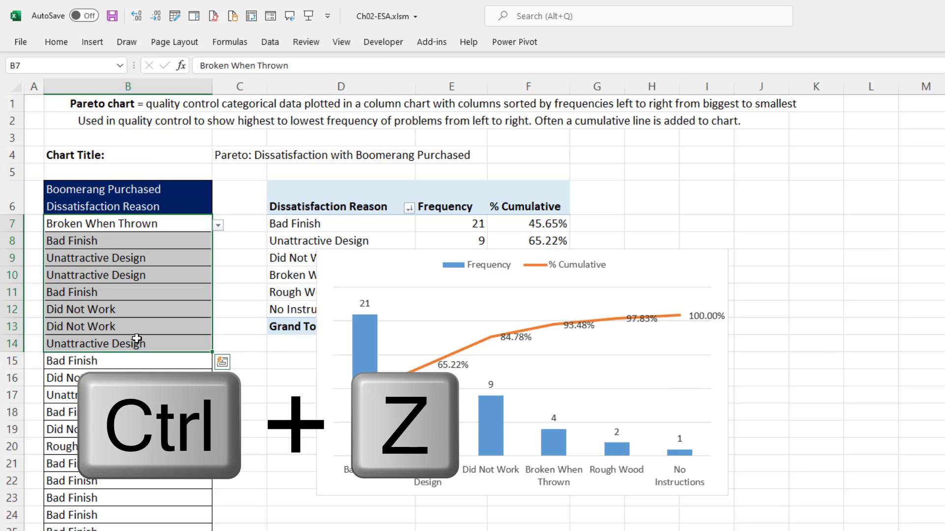
click(716, 367)
click(714, 368)
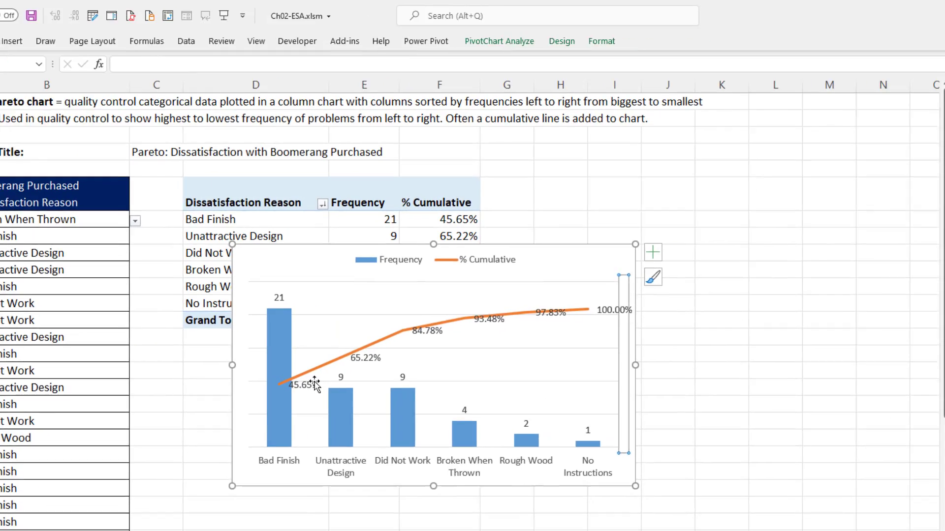
Position the % Cumulative labels Above and drag the 45.65% label left of the first column
double_click(455, 365)
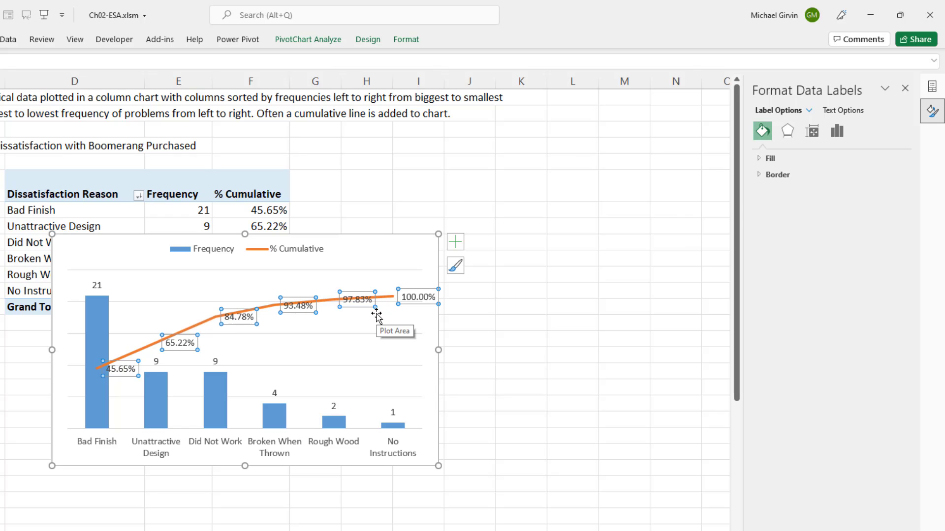
key(ctrl+1)
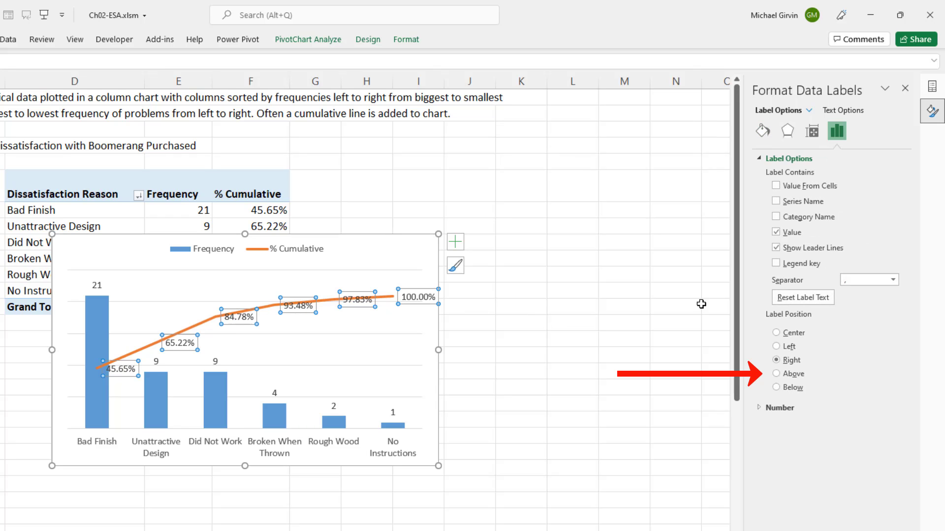
click(777, 375)
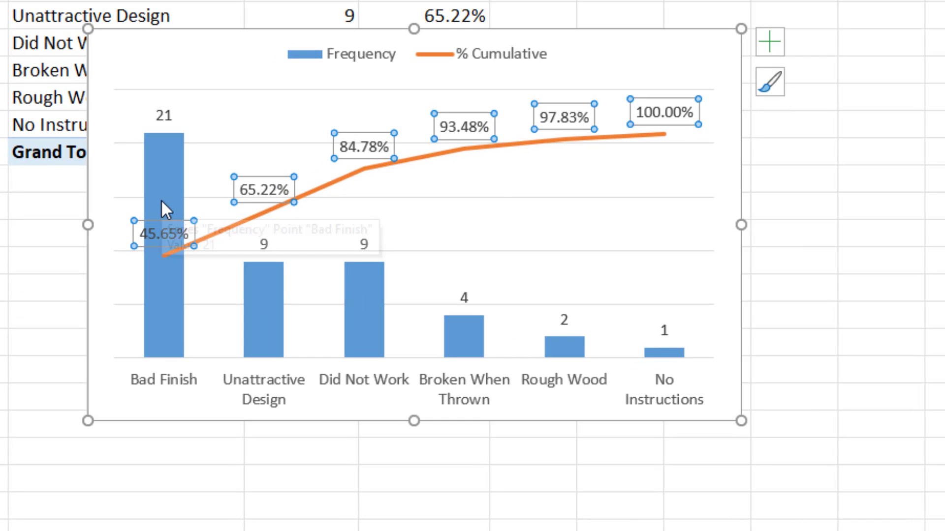
click(156, 223)
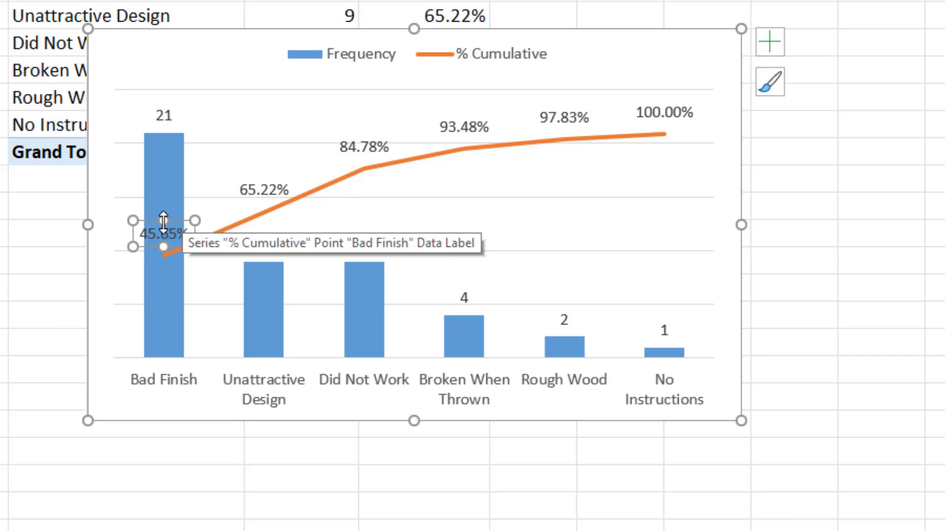
drag(163, 220, 103, 215)
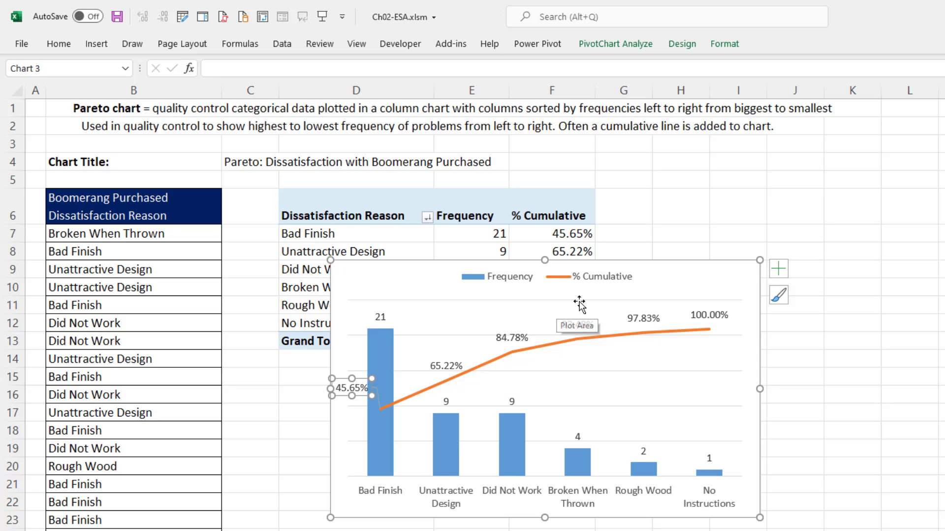
Format the % Cumulative field in F7 as Percentage with 0 decimal places
click(574, 232)
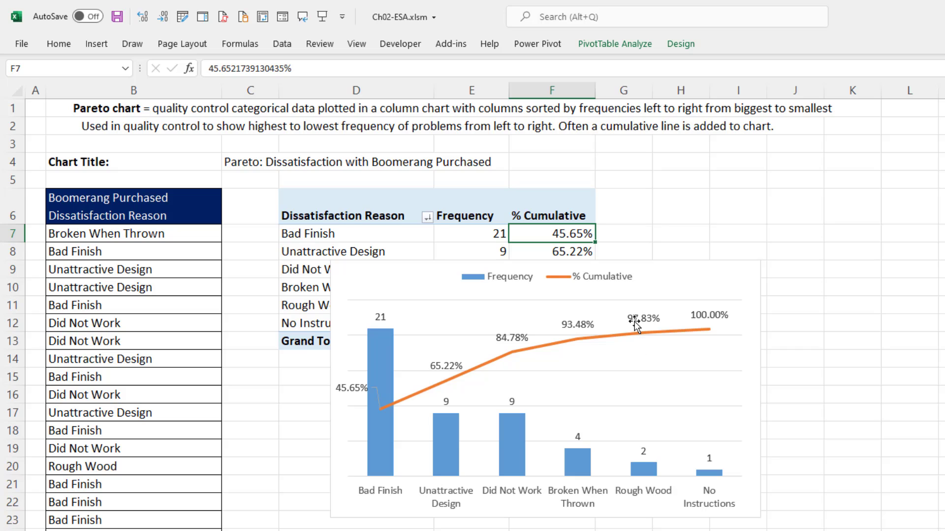
right_click(566, 235)
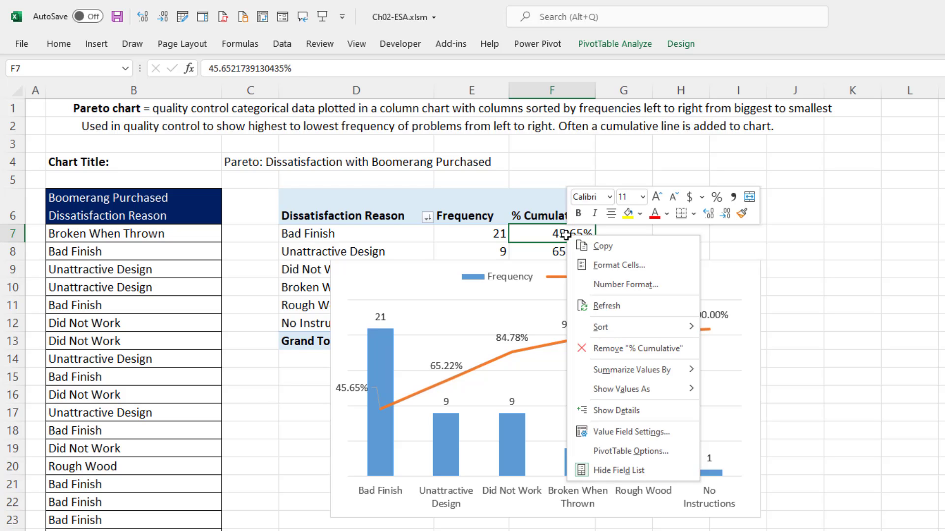
click(609, 285)
click(618, 200)
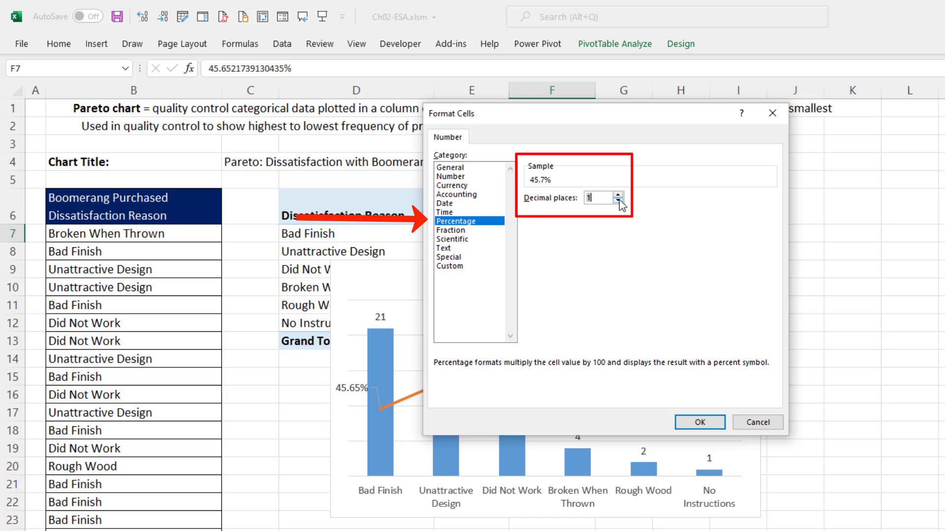
click(618, 200)
click(699, 422)
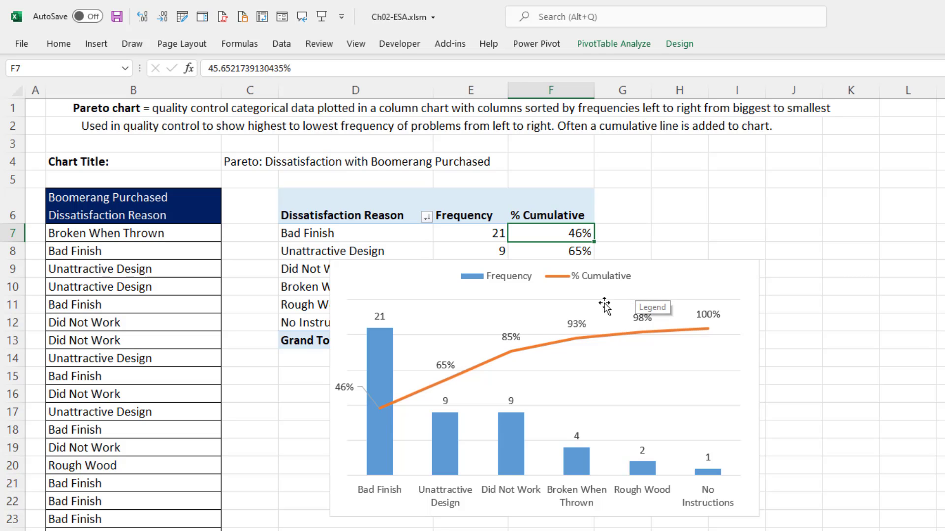
Review the Number settings of the chart's secondary axis
click(743, 396)
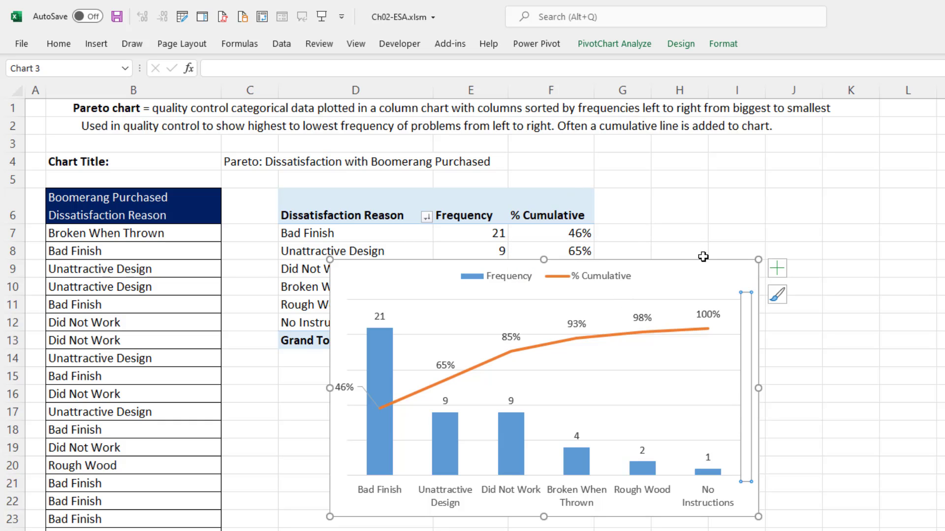
double_click(747, 315)
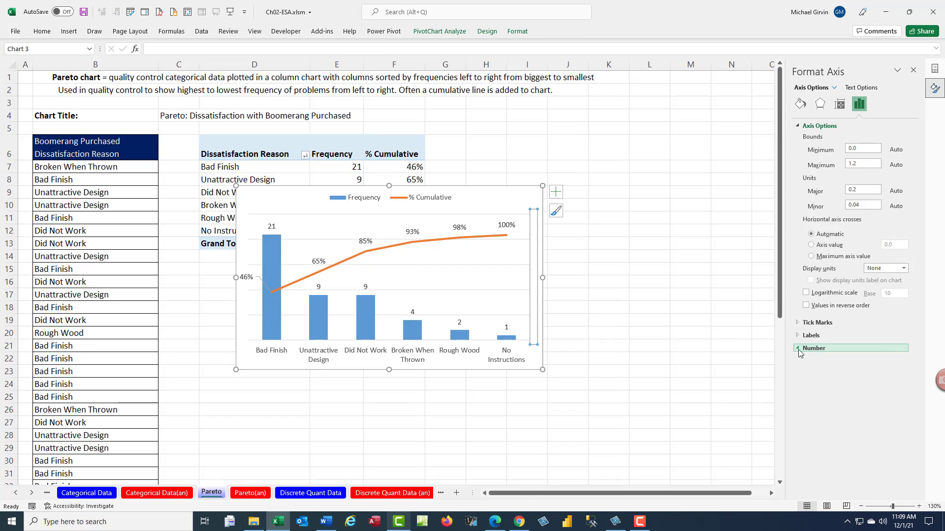
click(811, 353)
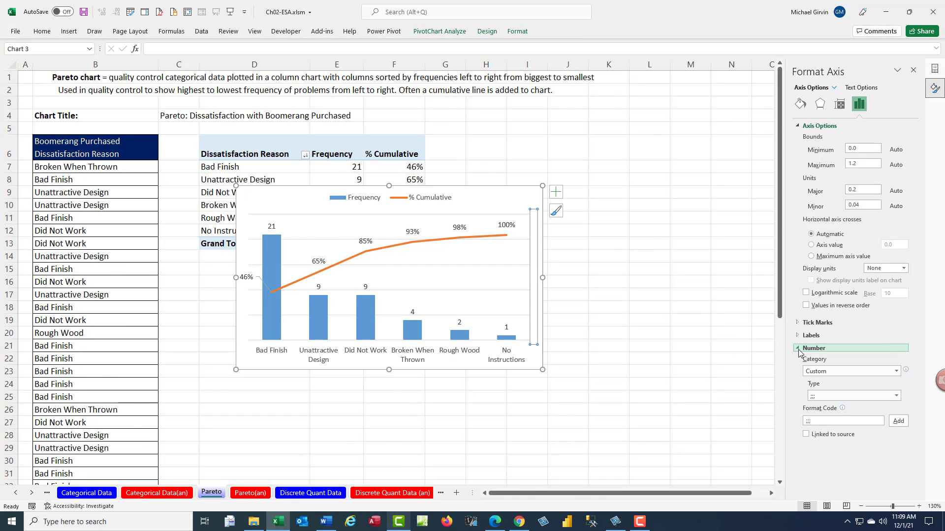
click(608, 333)
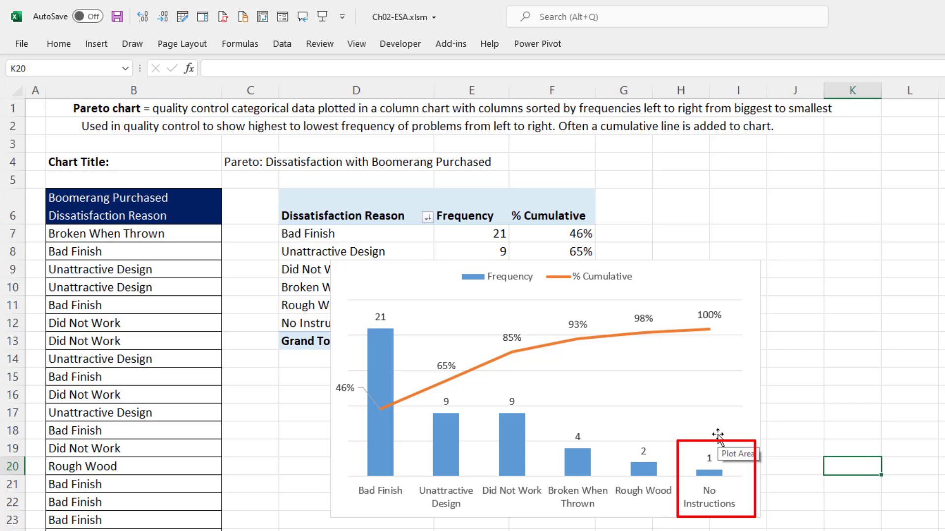
Add a chart title linked to cell C4 with the formula =C4
click(731, 274)
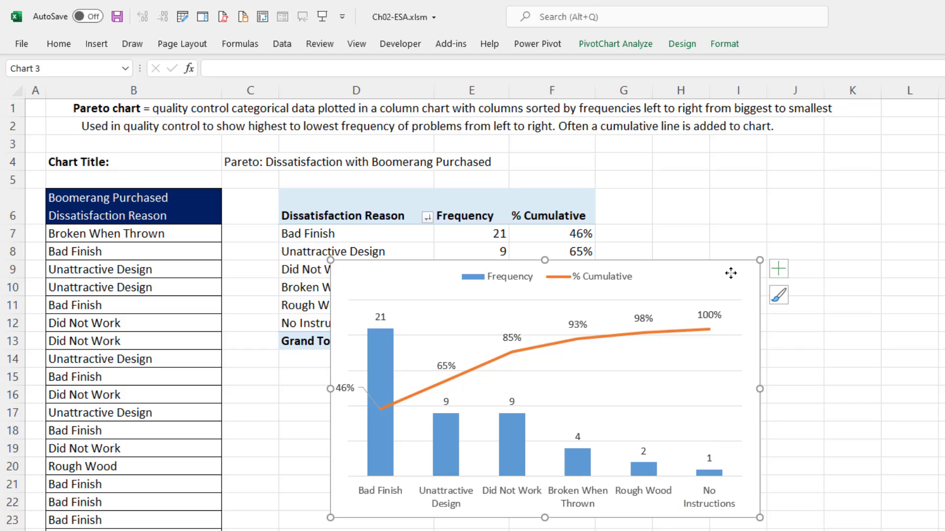
click(778, 269)
click(812, 313)
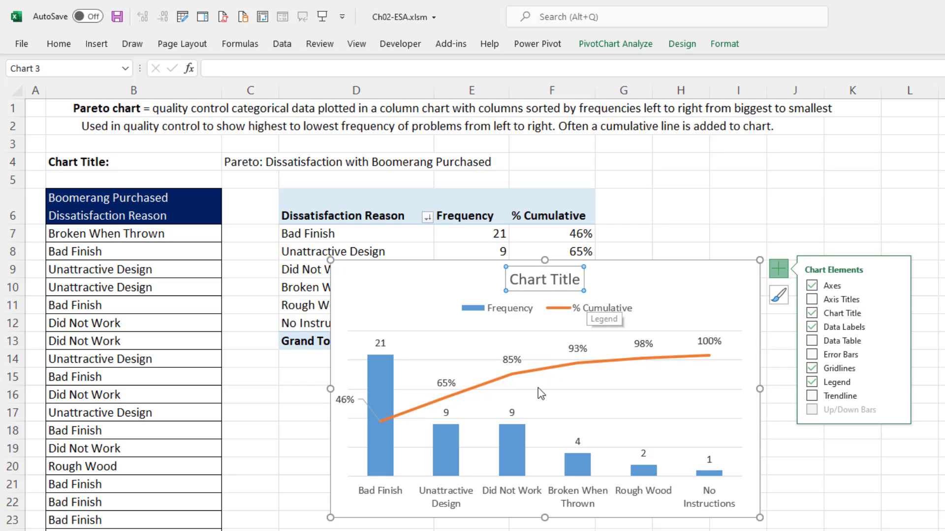
text(=)
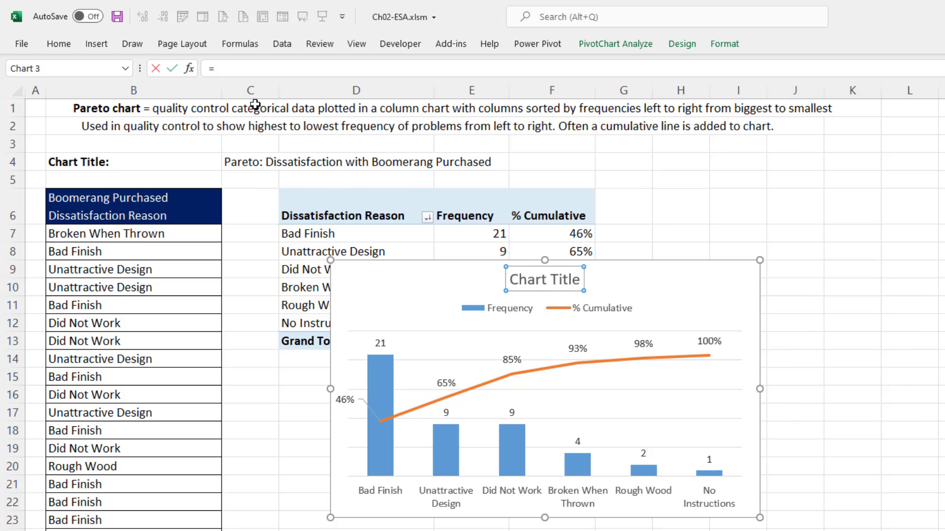
click(251, 161)
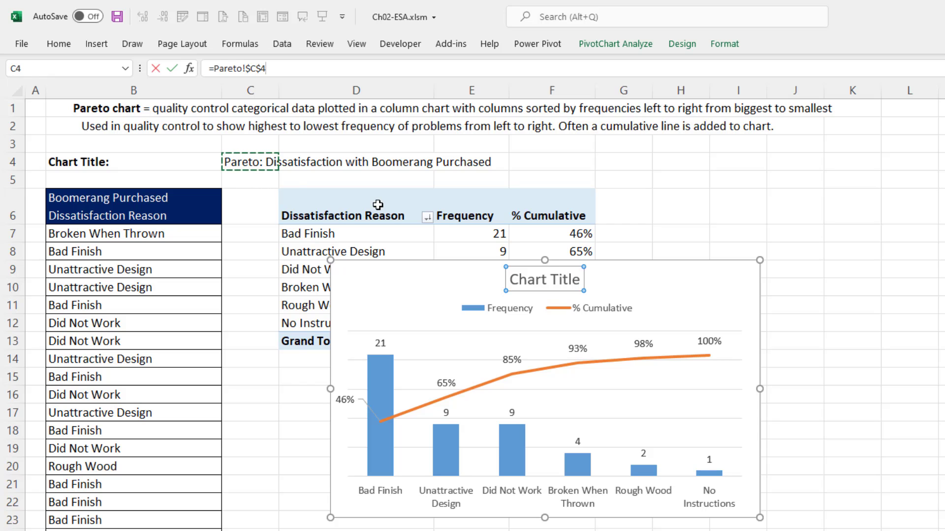
key(Return)
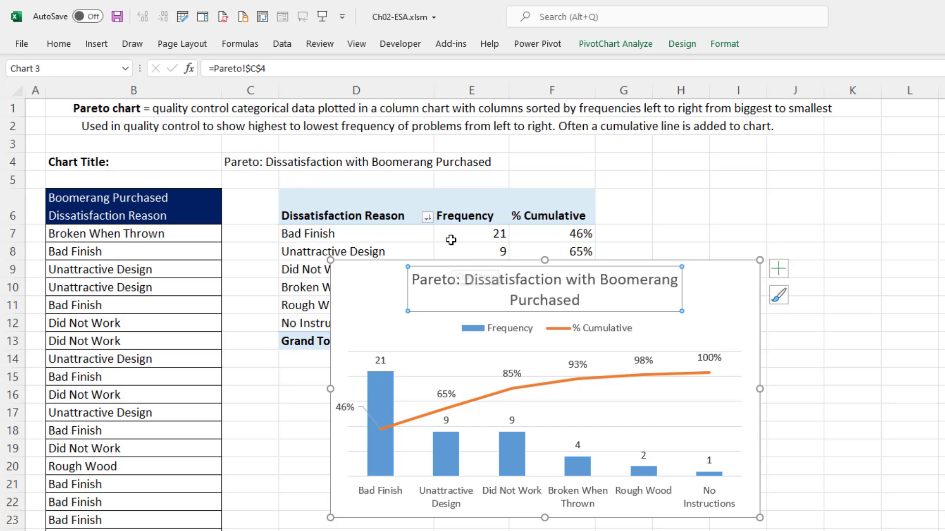
Set the chart title's font size to 12
click(59, 44)
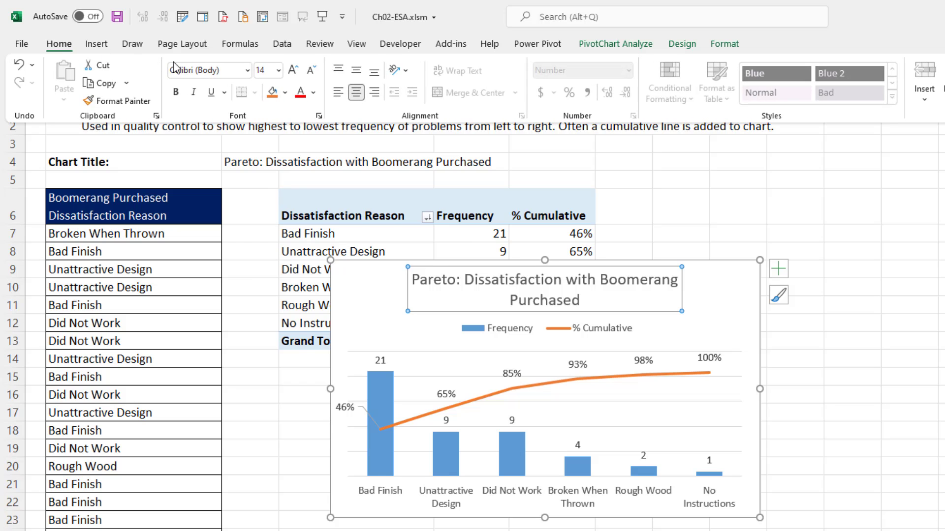
click(279, 70)
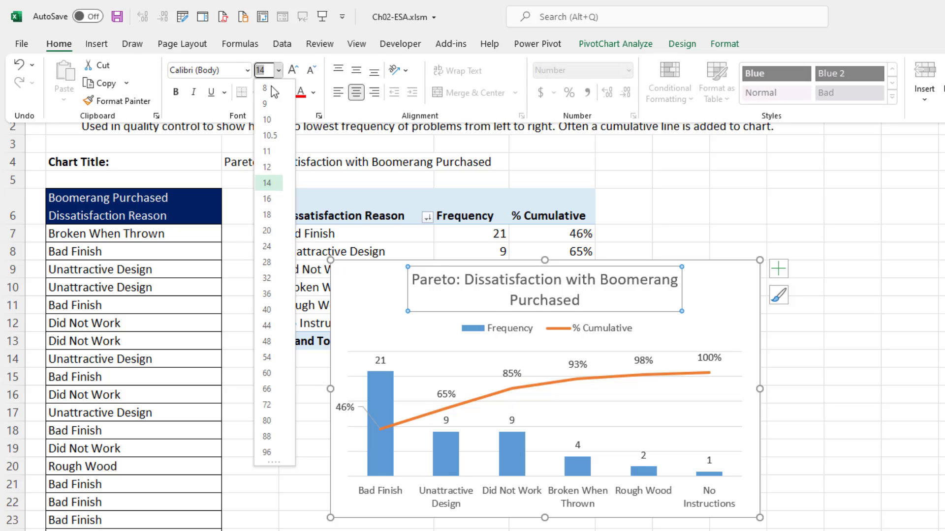
click(267, 167)
click(721, 299)
click(719, 288)
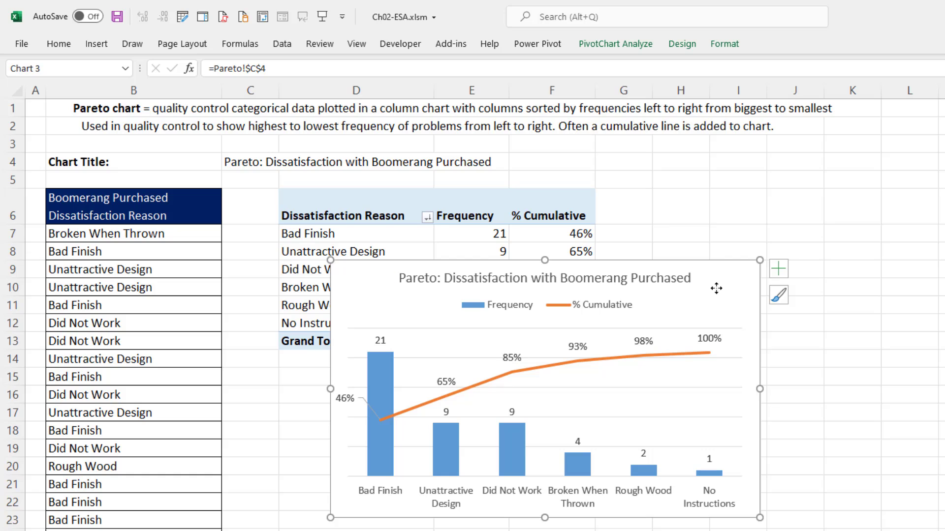
double_click(701, 277)
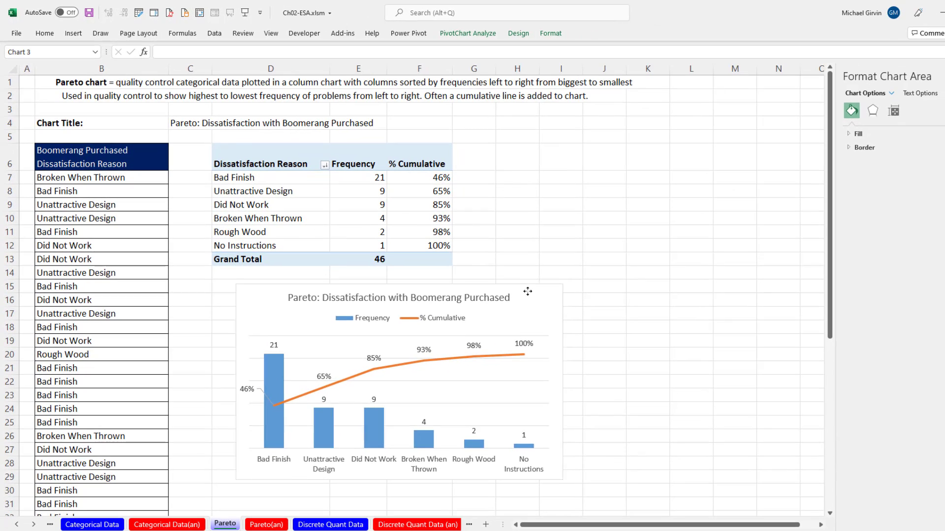
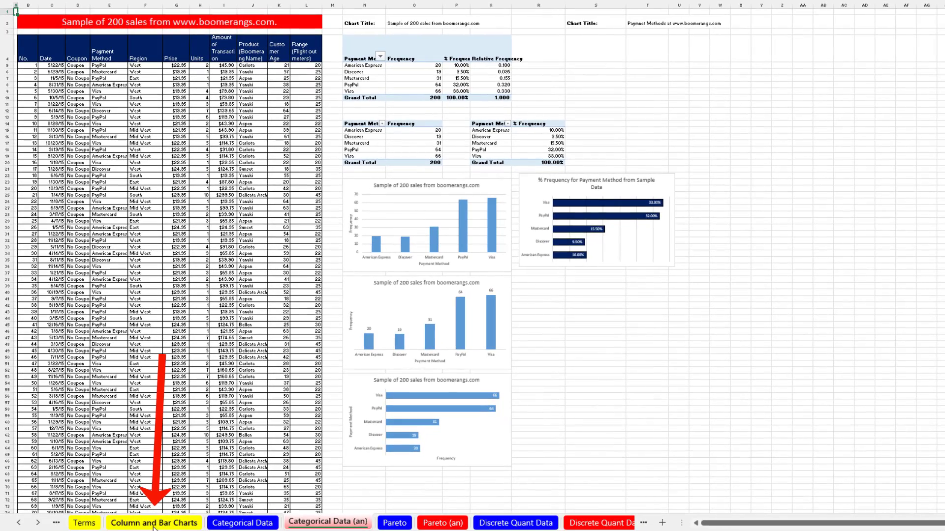
Switch to the Terms sheet and open its print preview with Ctrl+P
click(153, 523)
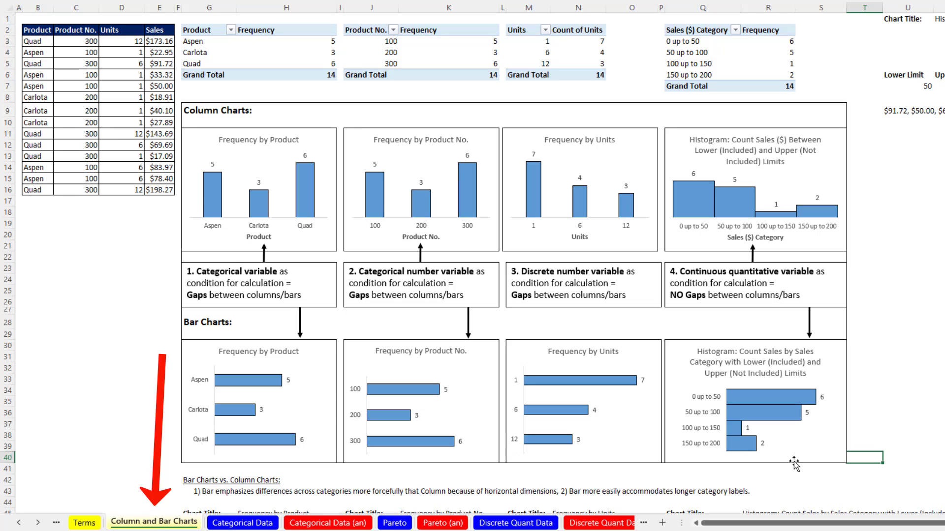
click(90, 525)
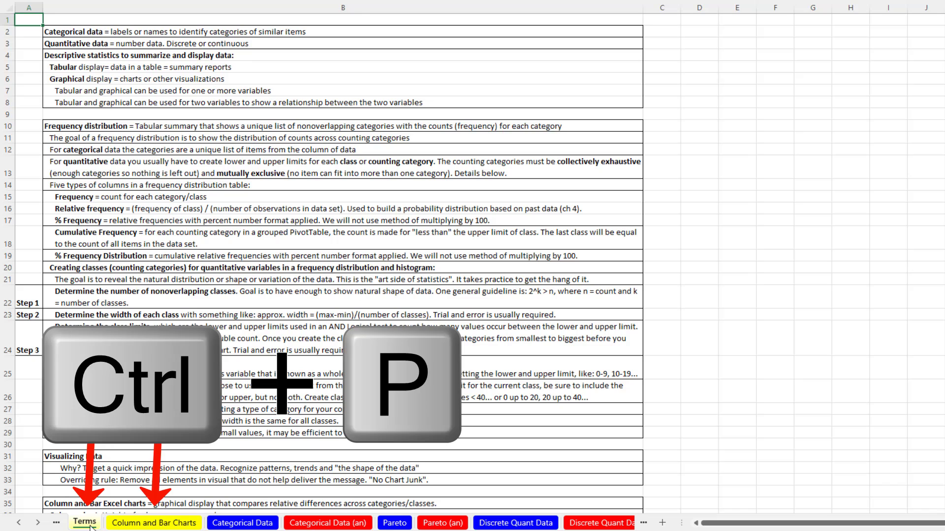
key(ctrl+p)
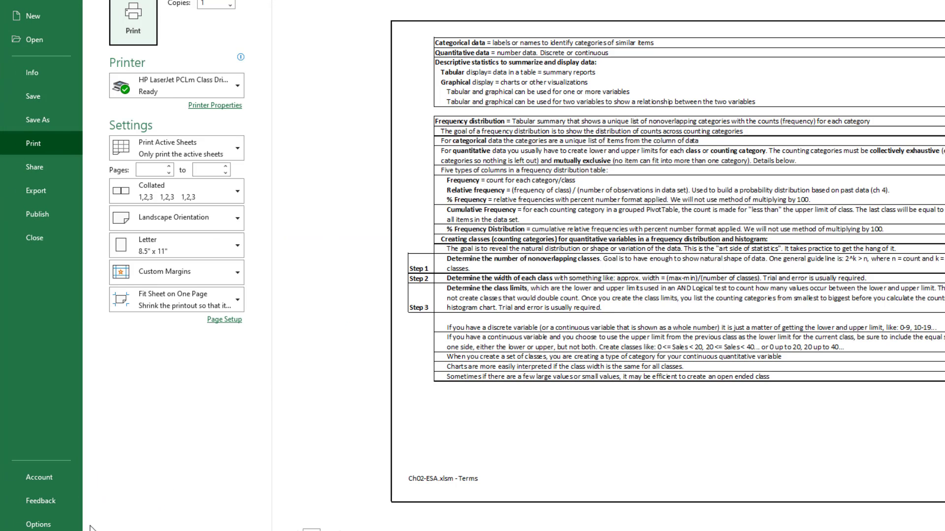